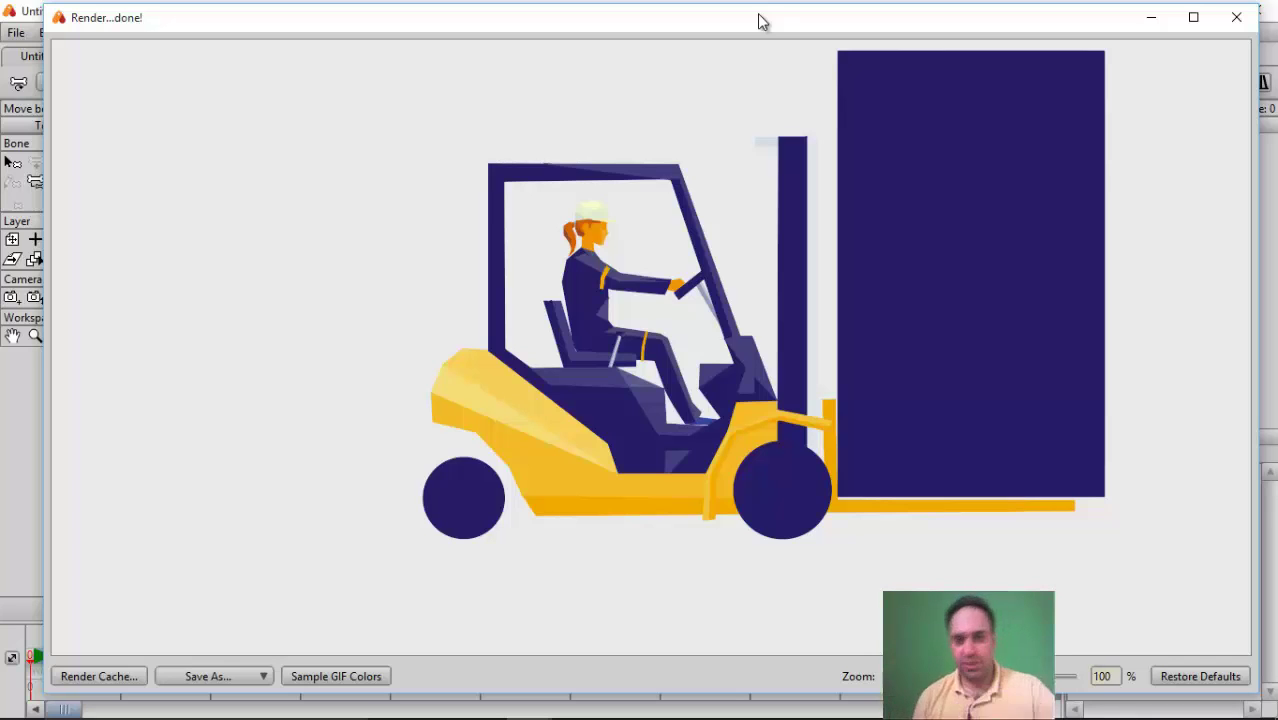
# - Close the finished render preview and limit the workspace display to the output area only
pyautogui.click(1237, 18)
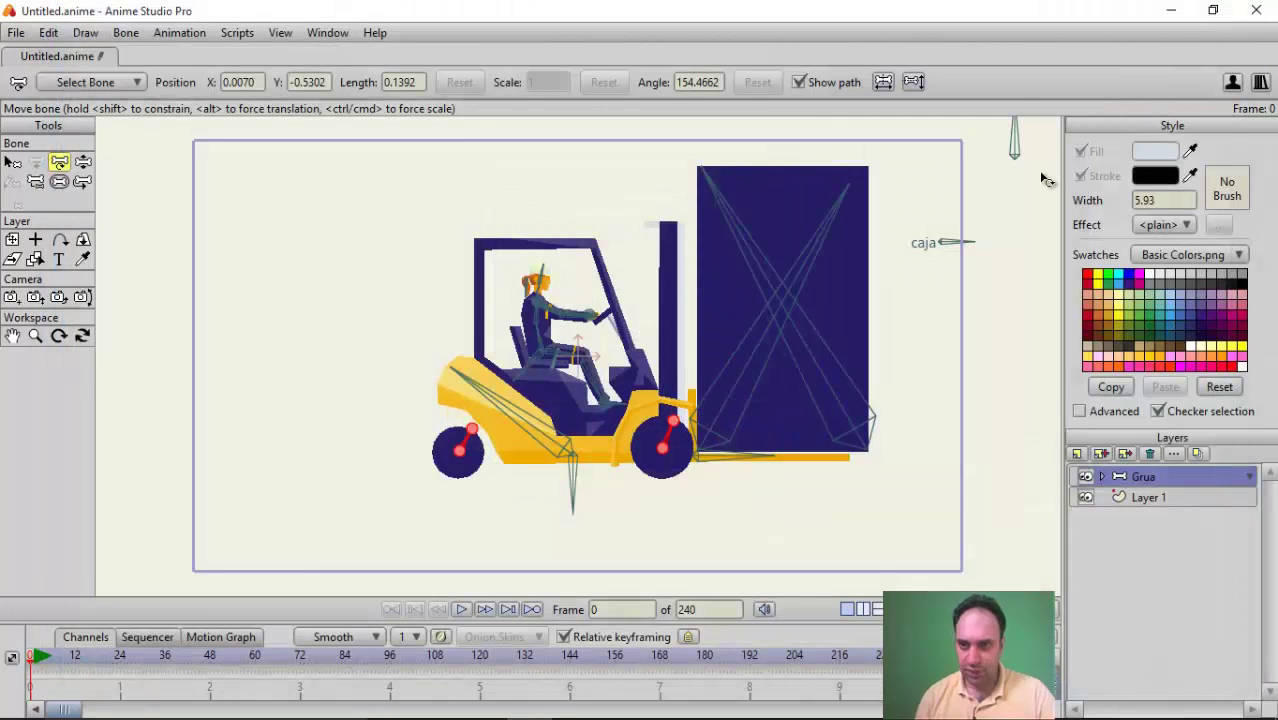
pyautogui.moveTo(1024, 217); pyautogui.dragTo(968, 276)
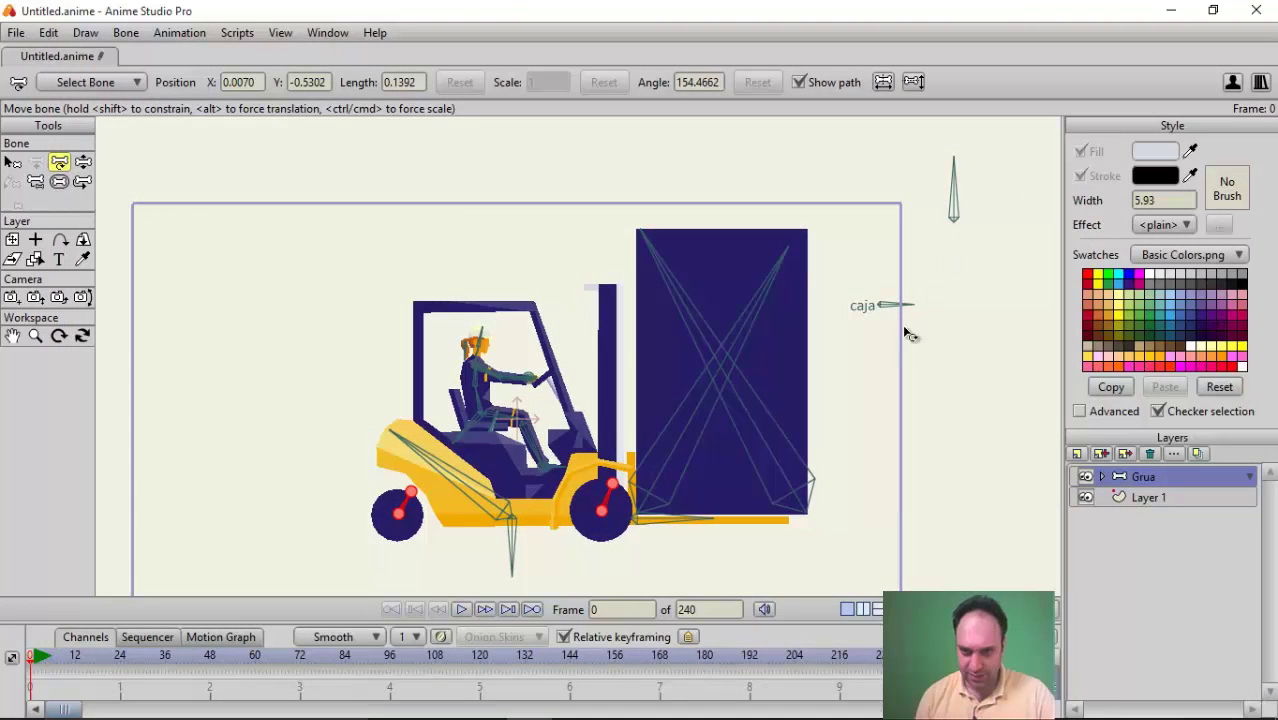
pyautogui.moveTo(844, 416); pyautogui.dragTo(886, 358)
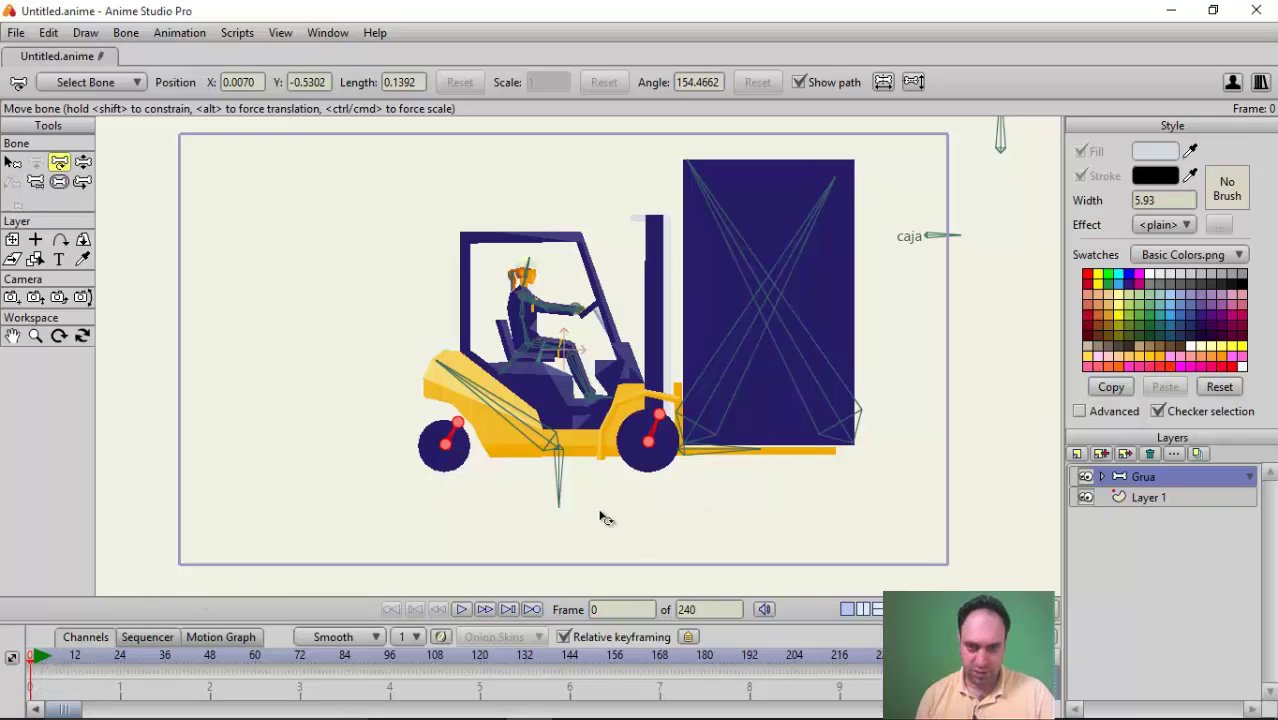
pyautogui.moveTo(528, 556); pyautogui.dragTo(551, 560)
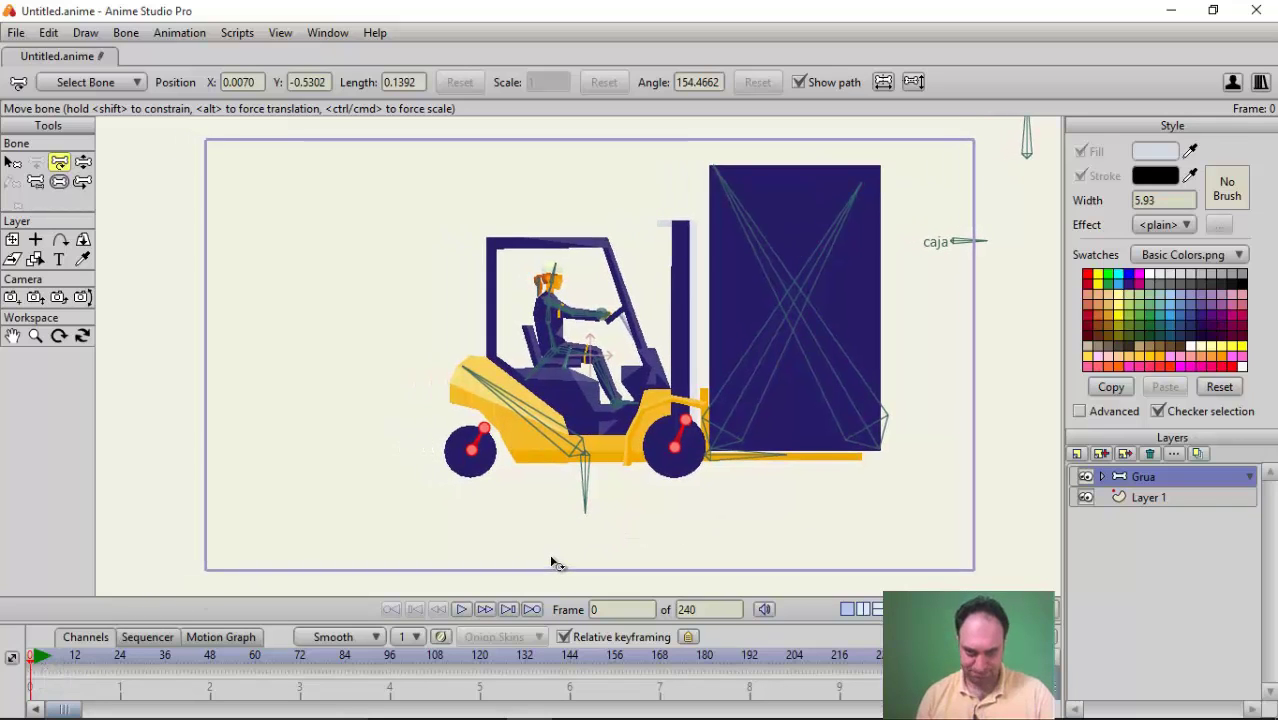
pyautogui.click(326, 33)
pyautogui.moveTo(282, 34)
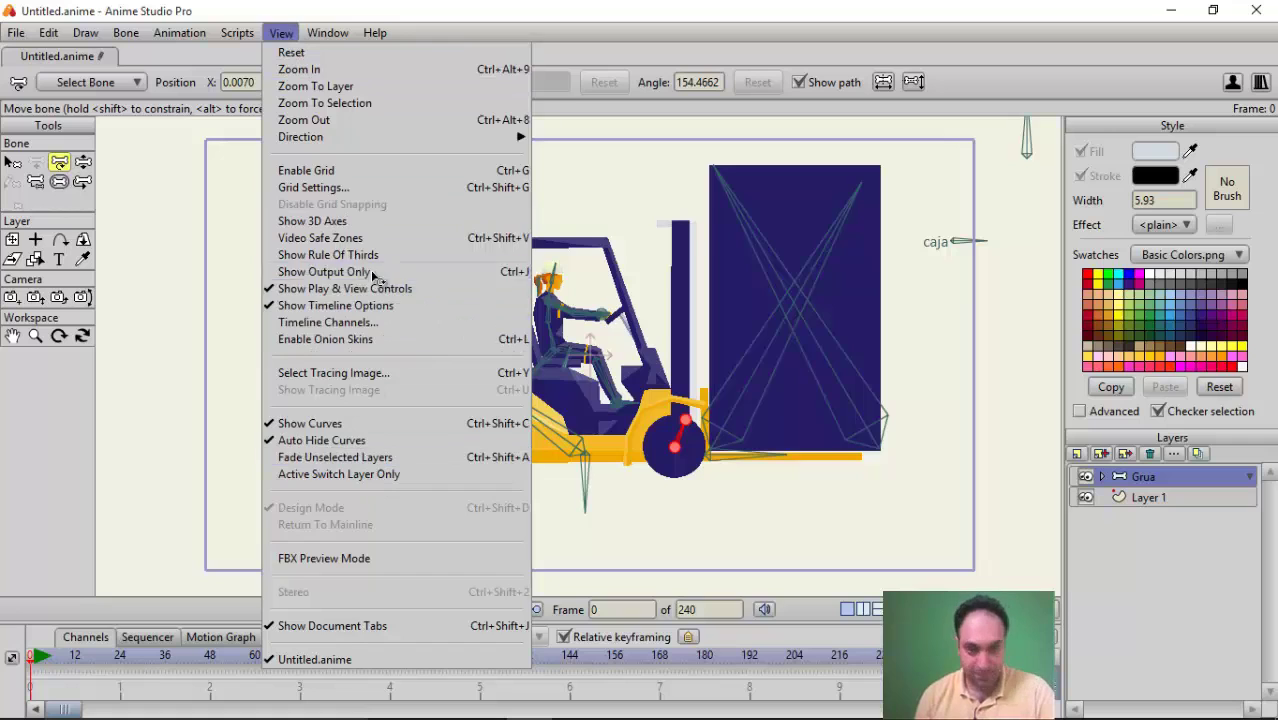
pyautogui.press('Escape')
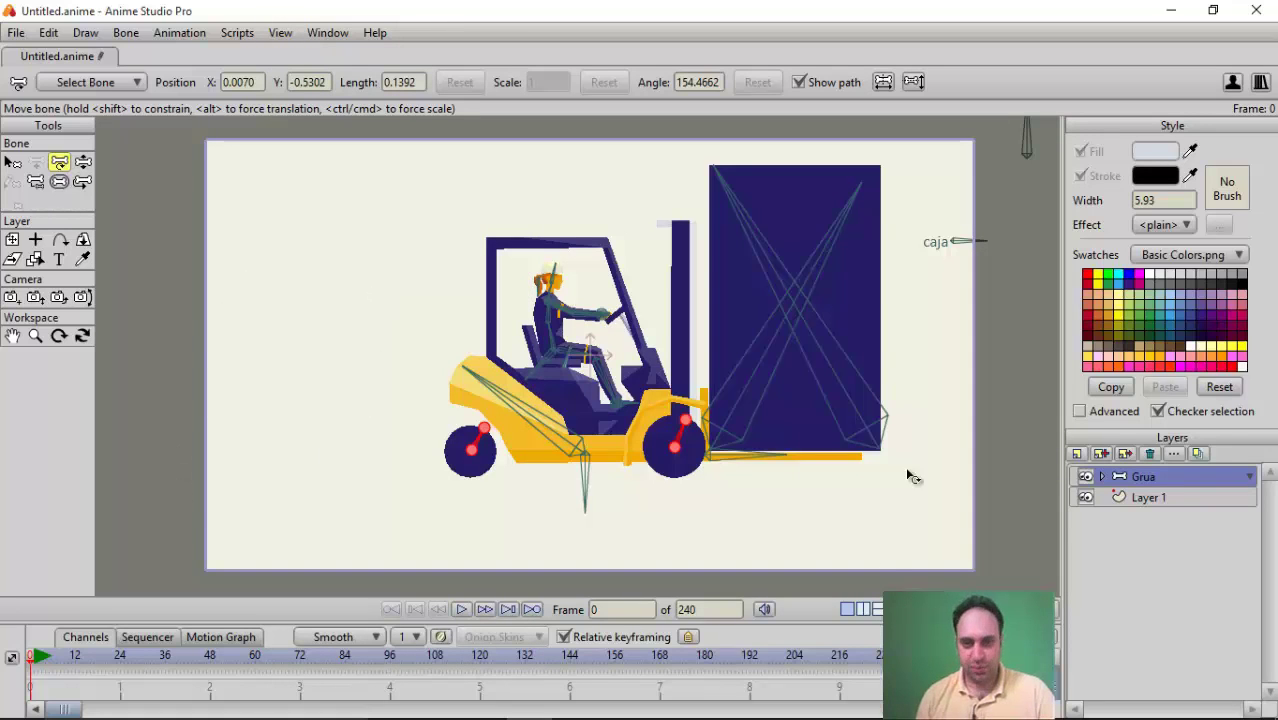
# - Play the forklift animation, stop it and rewind to frame 0
pyautogui.click(464, 610)
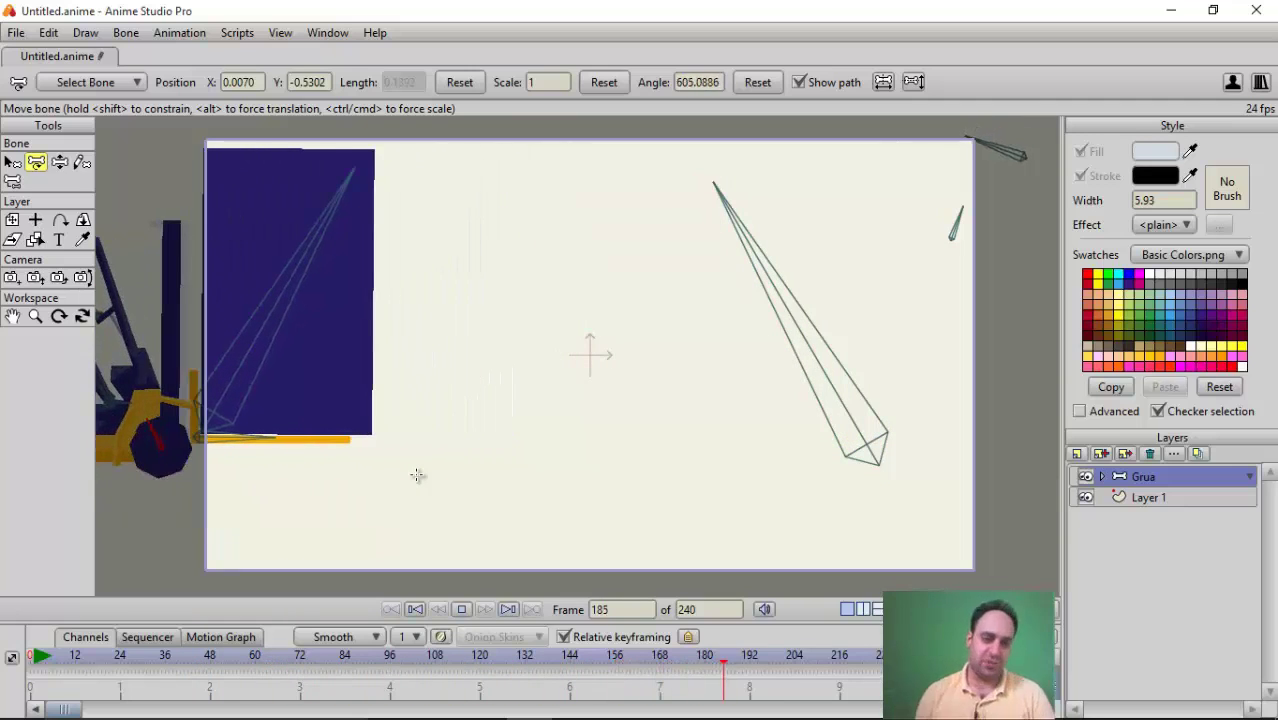
pyautogui.click(459, 609)
pyautogui.click(416, 610)
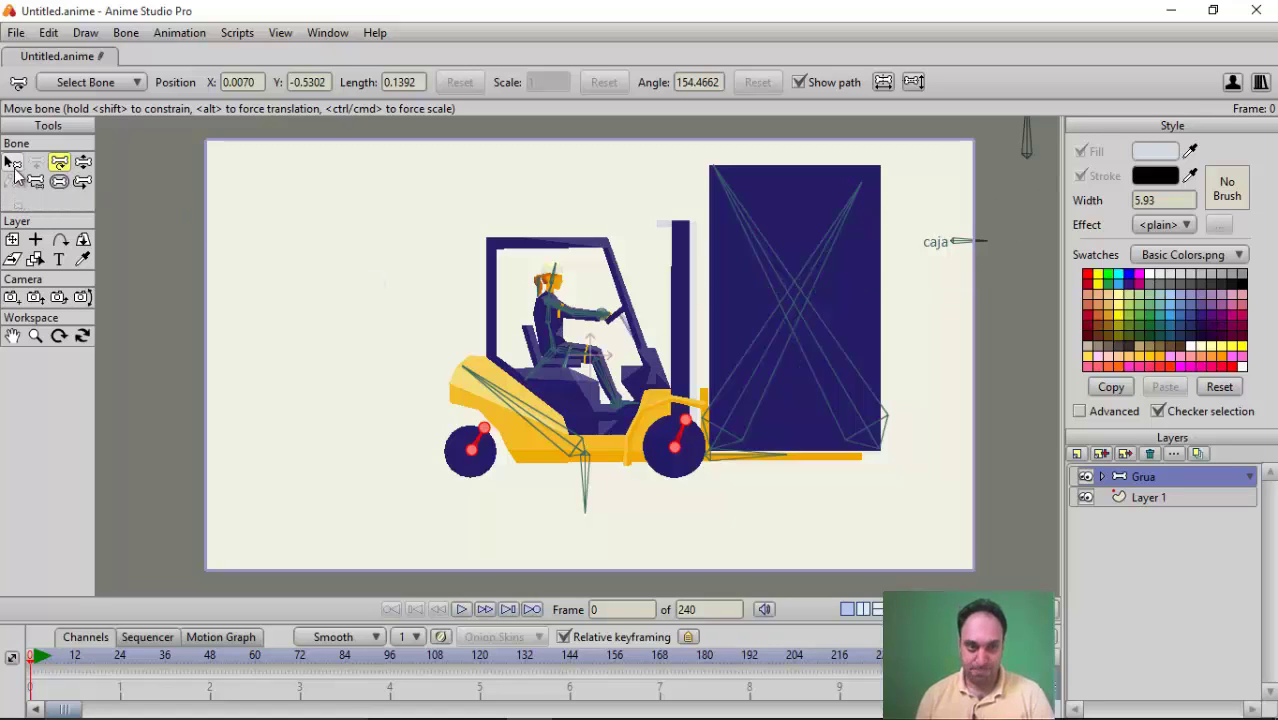
# - Deselect all bones and add a separate upright bone just outside the frame, beside the box
pyautogui.click(14, 170)
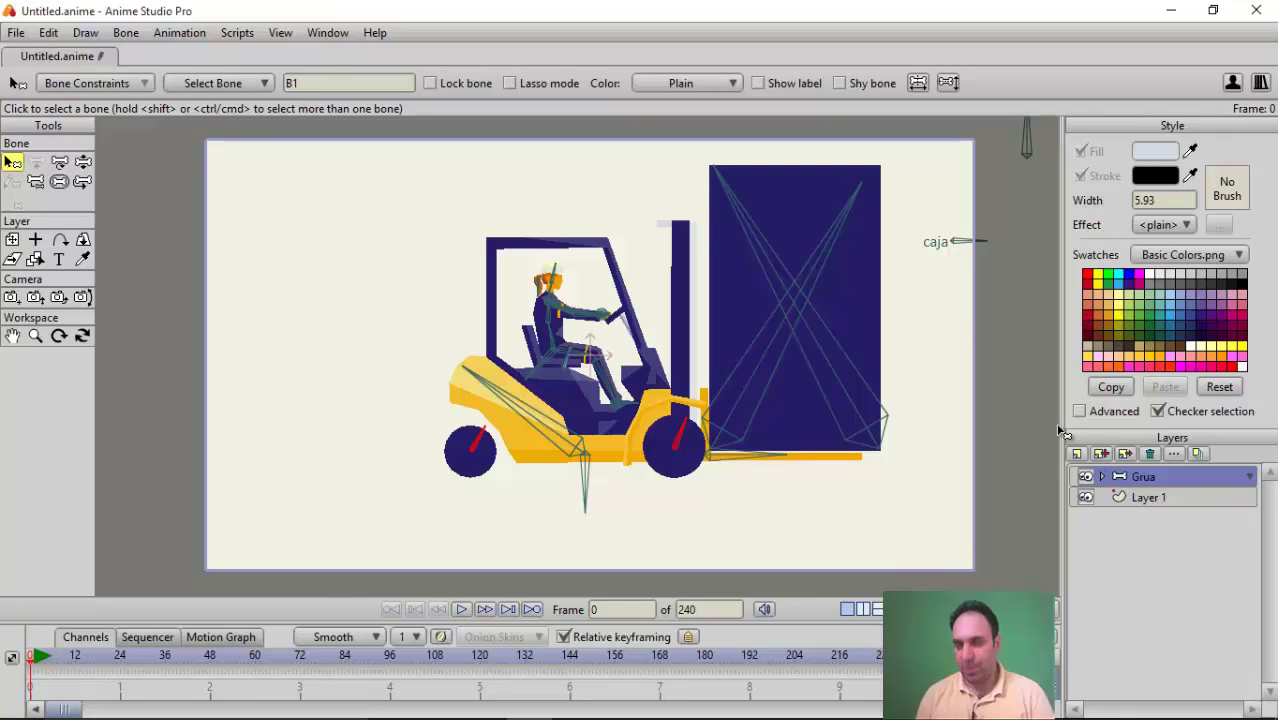
pyautogui.click(966, 310)
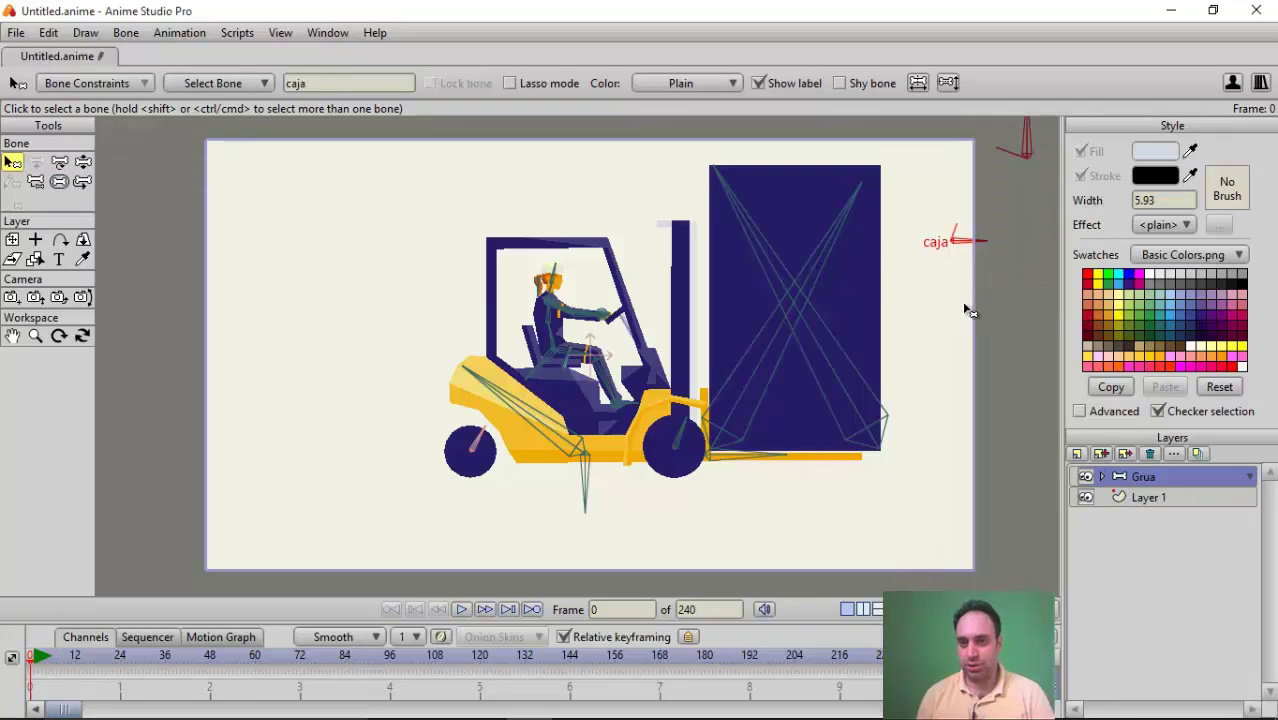
pyautogui.click(966, 310)
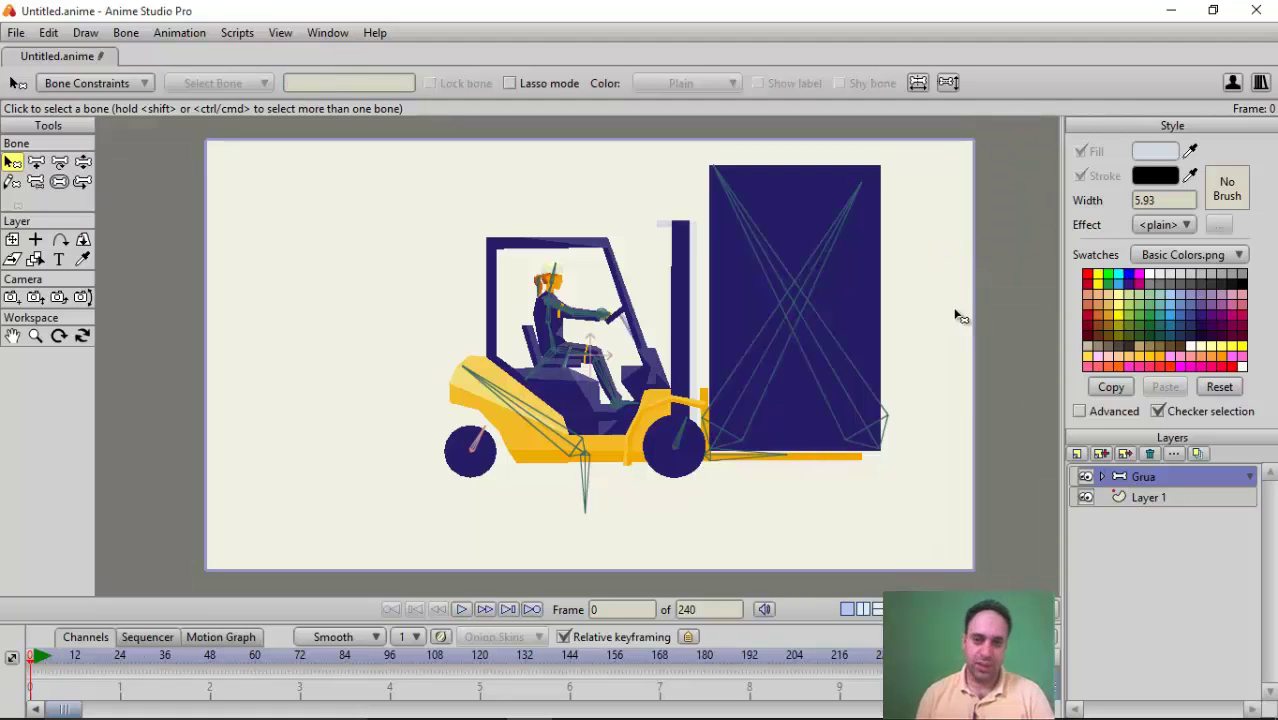
pyautogui.moveTo(36, 662)
pyautogui.mouseDown()
pyautogui.moveTo(802, 658)
pyautogui.moveTo(30, 662)
pyautogui.mouseUp()
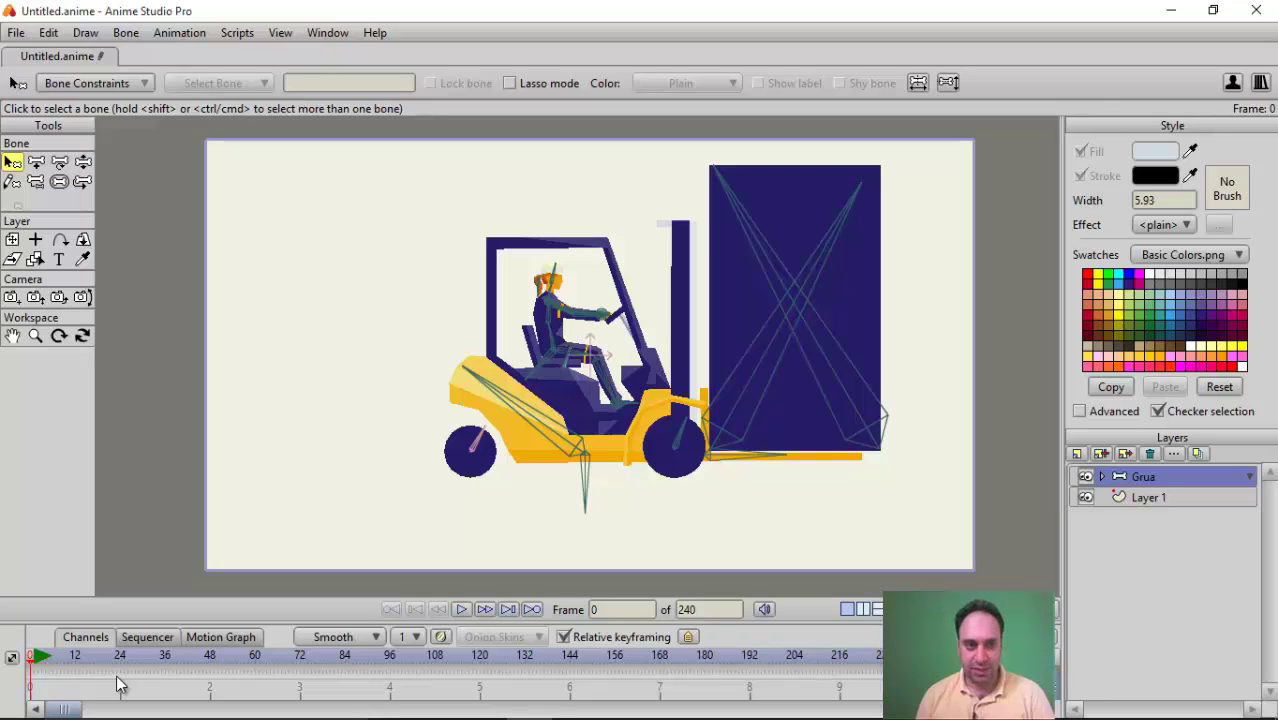
pyautogui.click(36, 162)
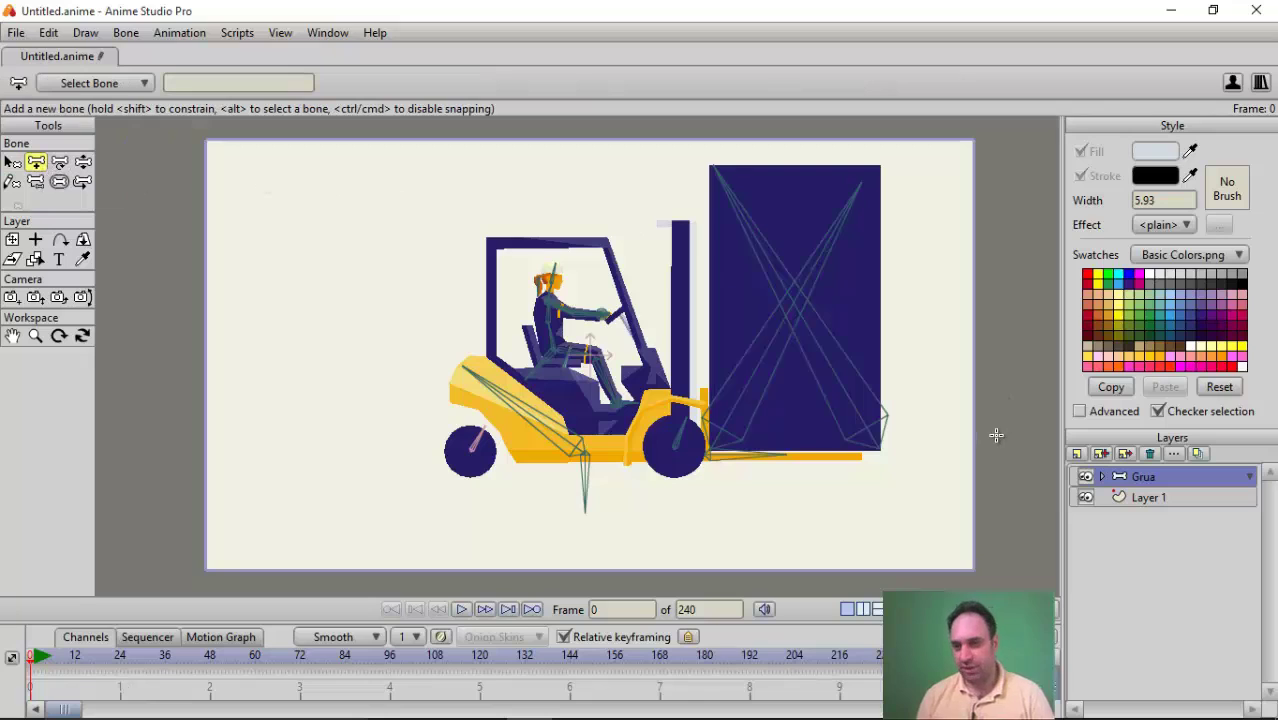
pyautogui.moveTo(992, 431); pyautogui.dragTo(994, 328)
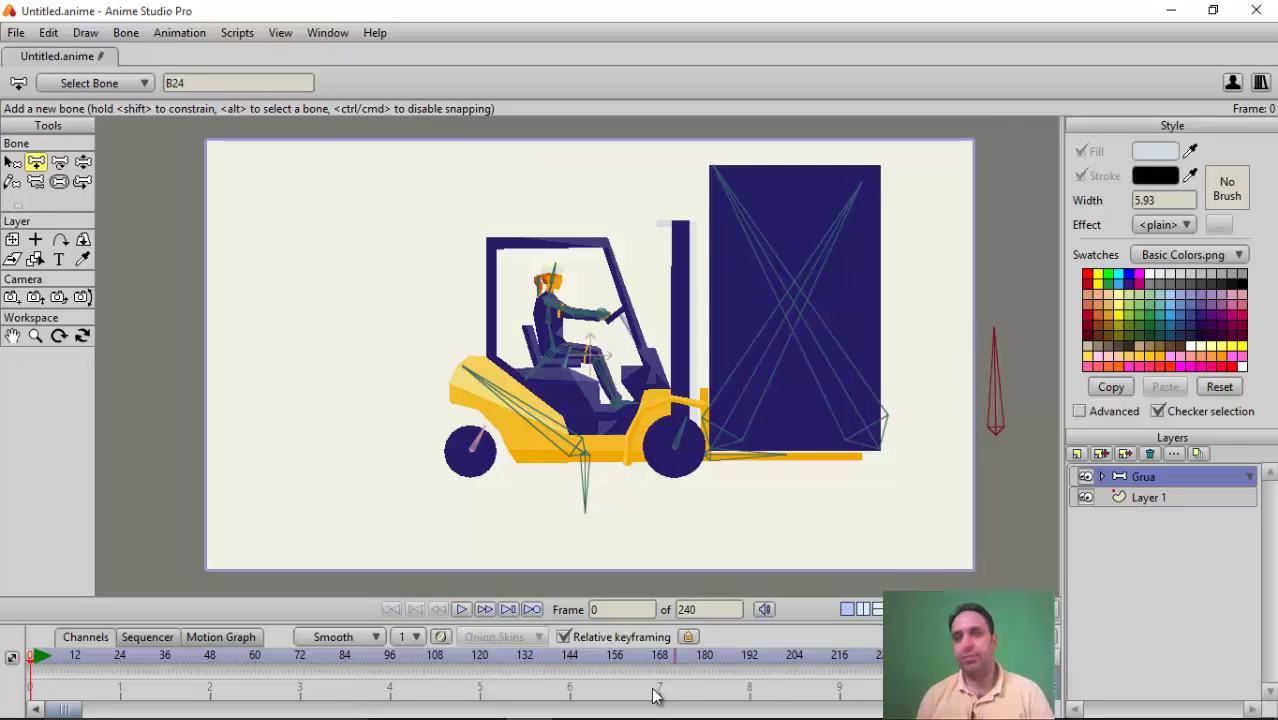
# - Make the new bone a smart bone dial named Harkat e Liftruk, with minimum angle -180, maximum angle 0 and a duration of 240 frames
pyautogui.click(8, 163)
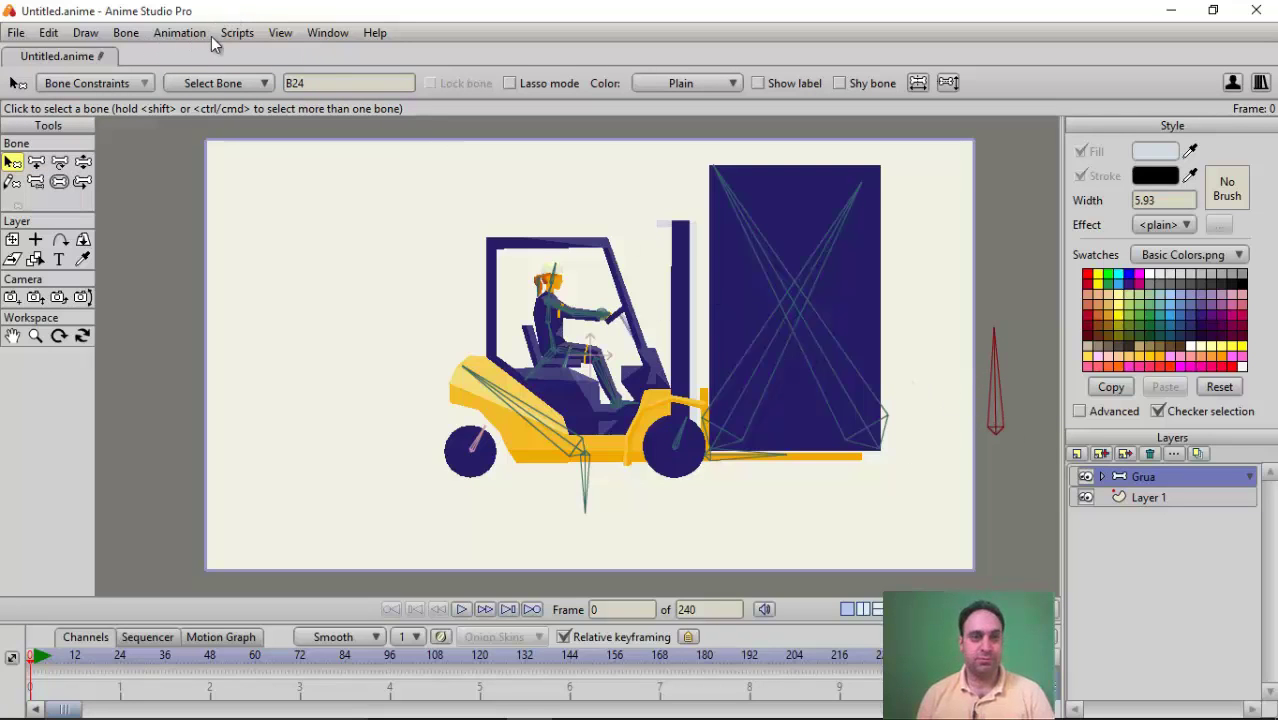
pyautogui.click(128, 33)
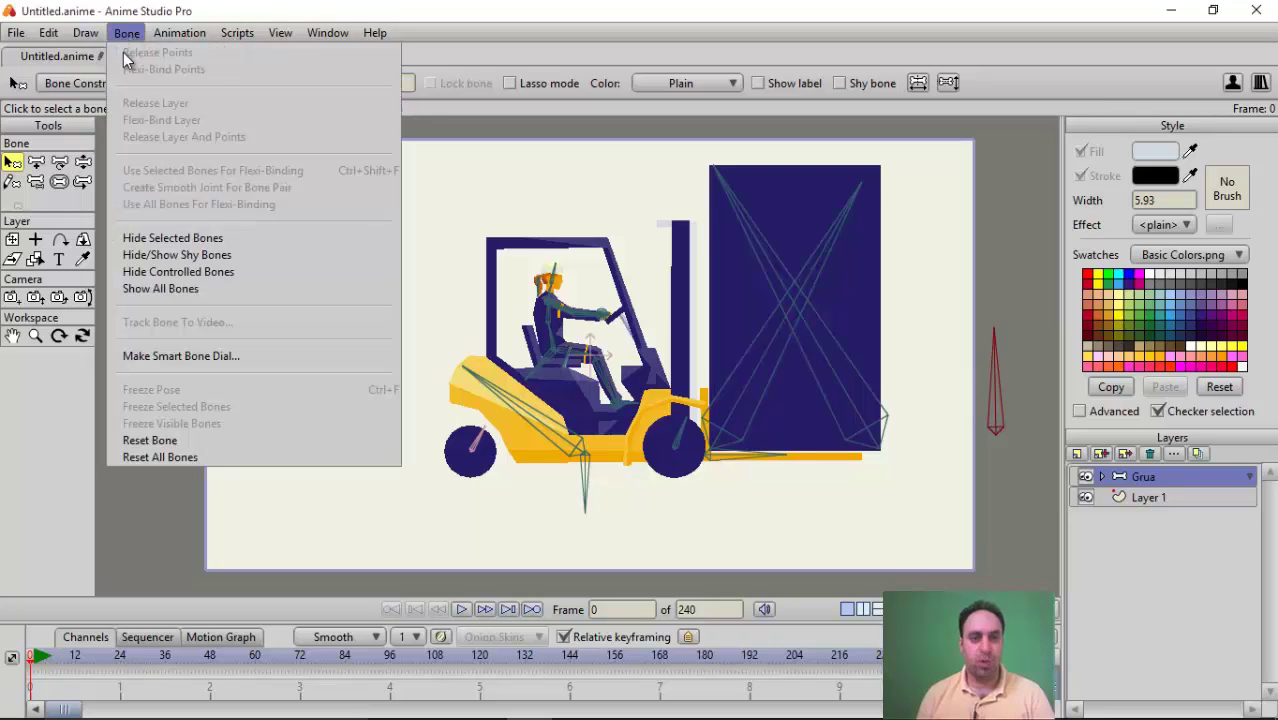
pyautogui.click(282, 357)
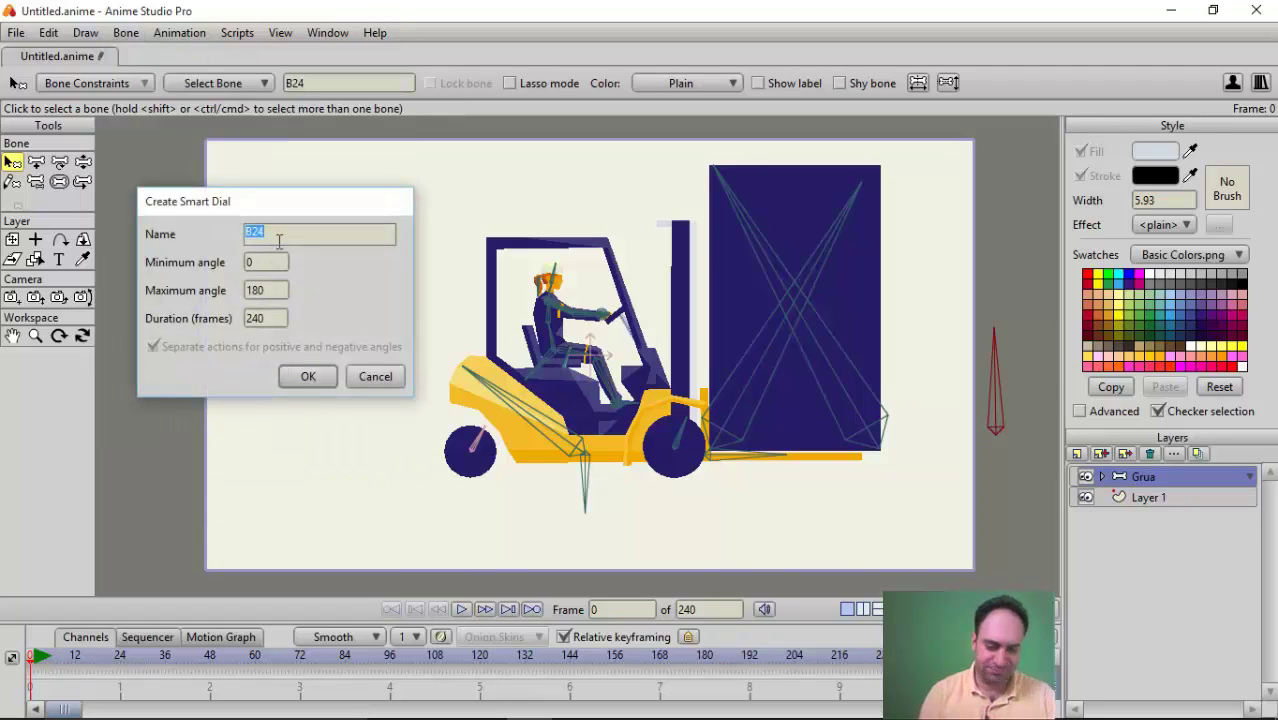
pyautogui.write('Har')
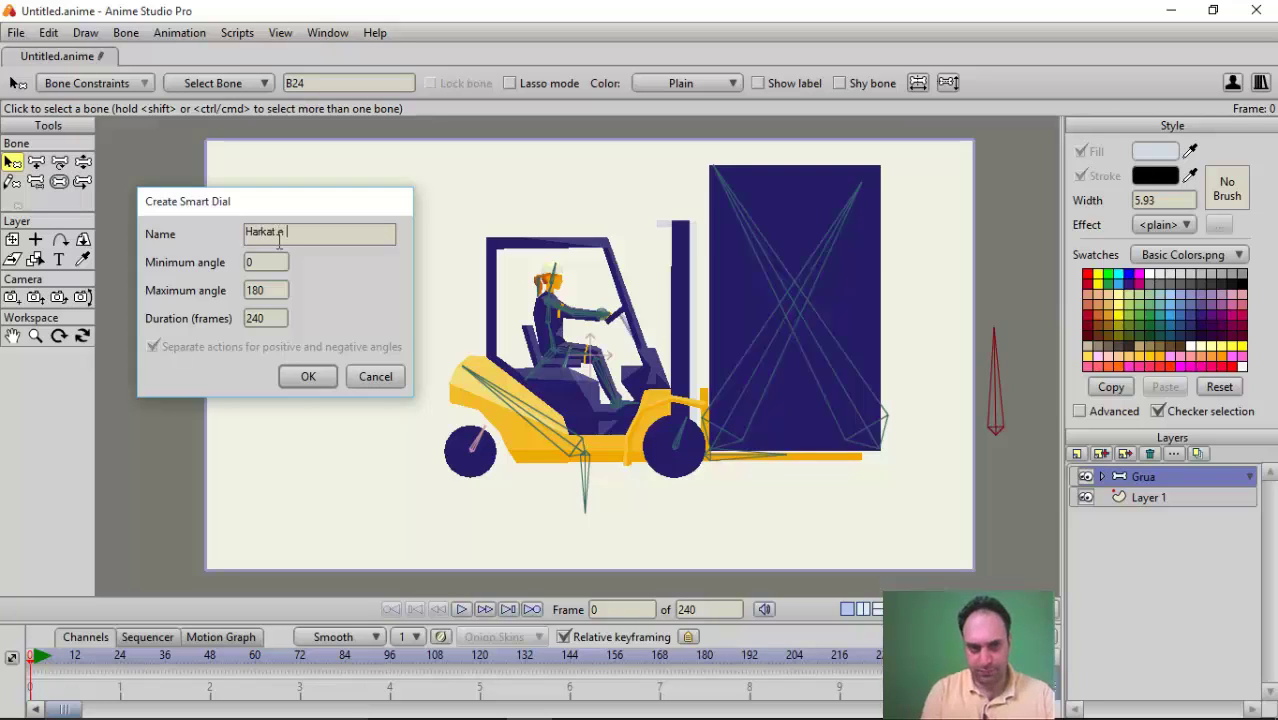
pyautogui.write('kat a Liftruk')
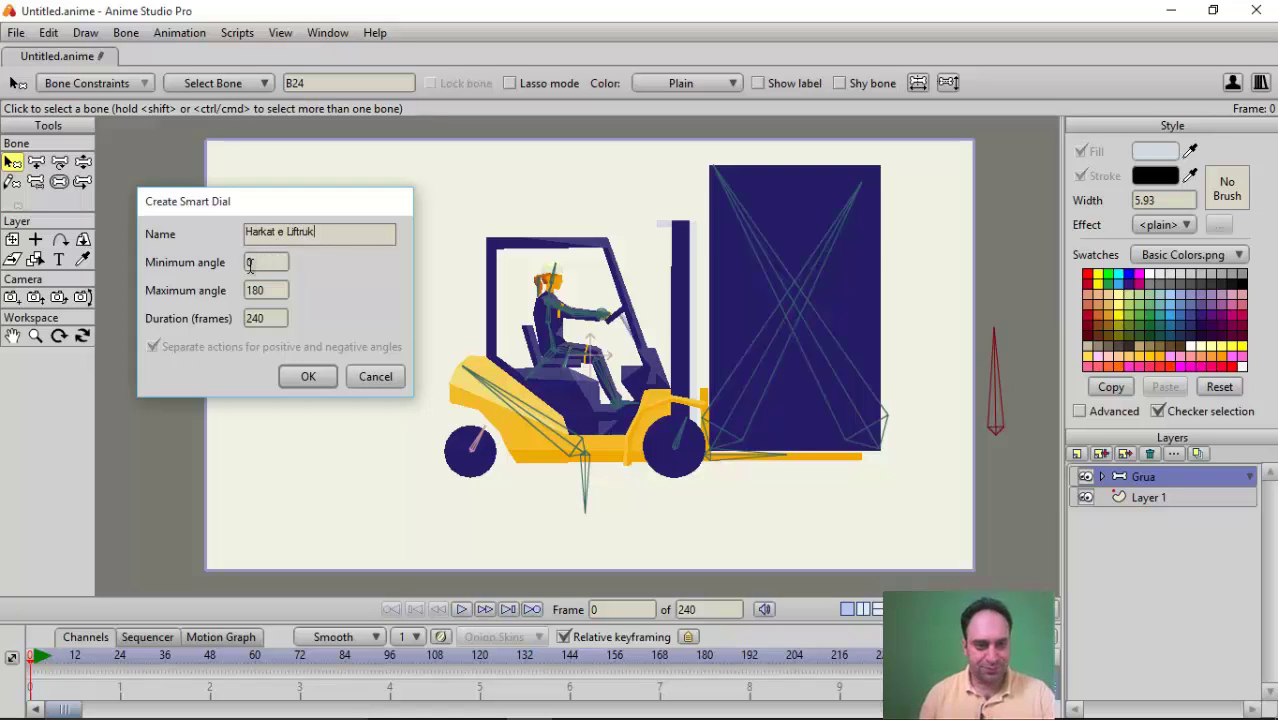
pyautogui.press('Tab')
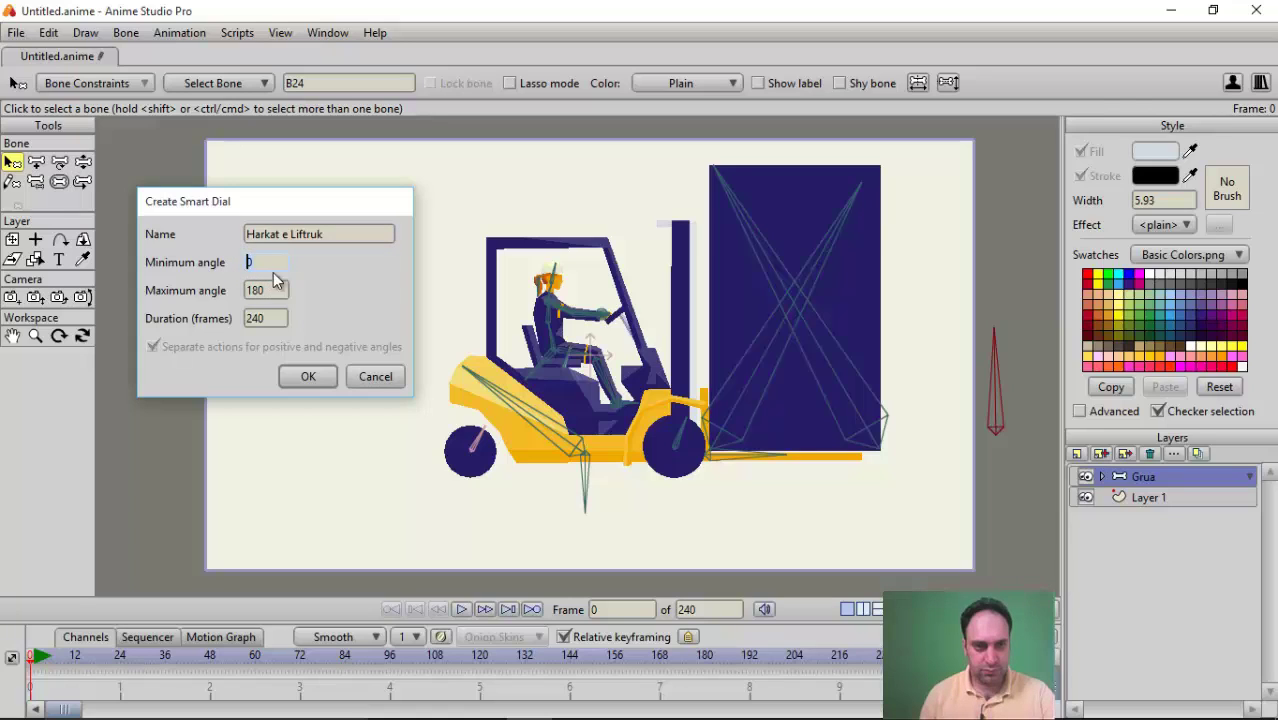
pyautogui.write('-180')
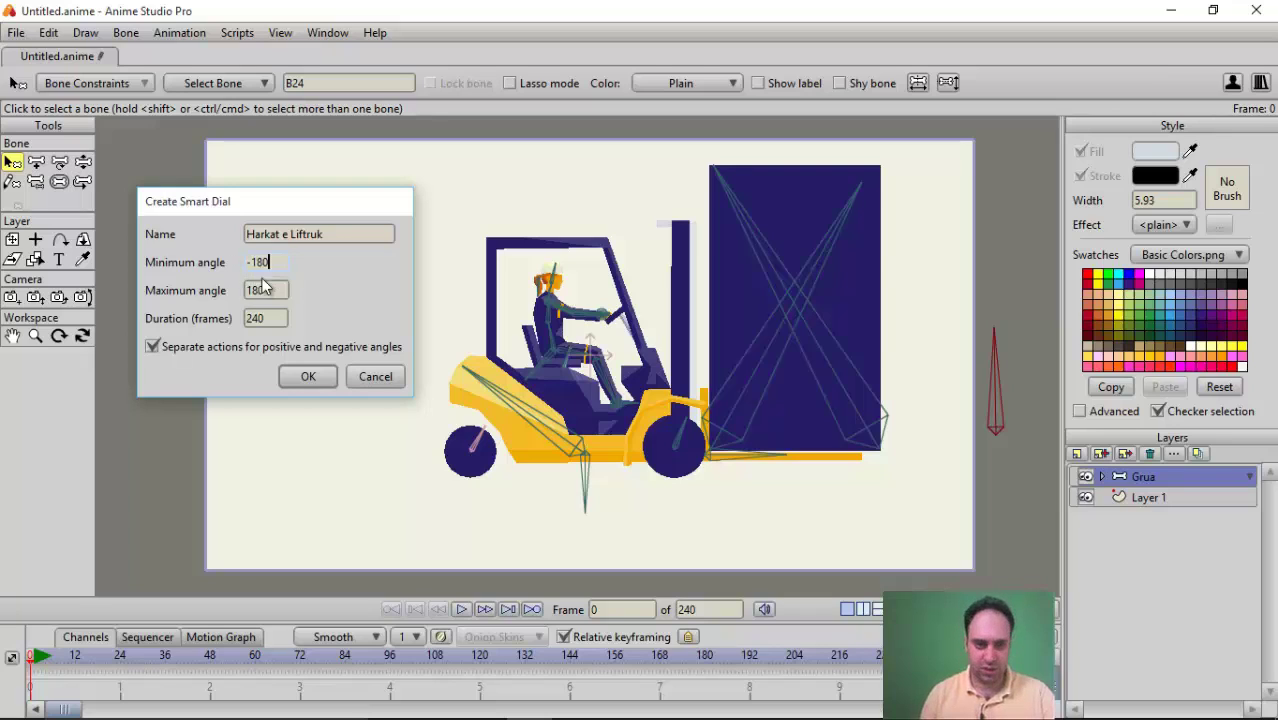
pyautogui.press('Tab')
pyautogui.write('0')
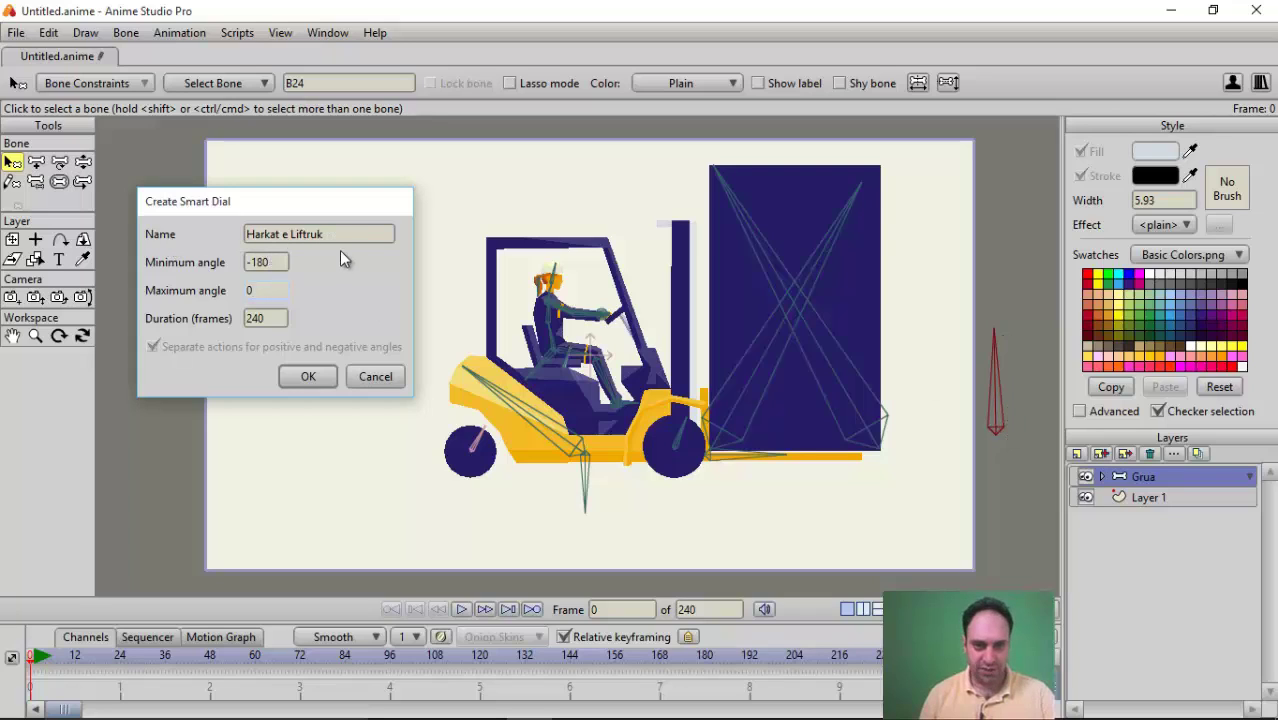
pyautogui.moveTo(272, 321); pyautogui.dragTo(248, 318)
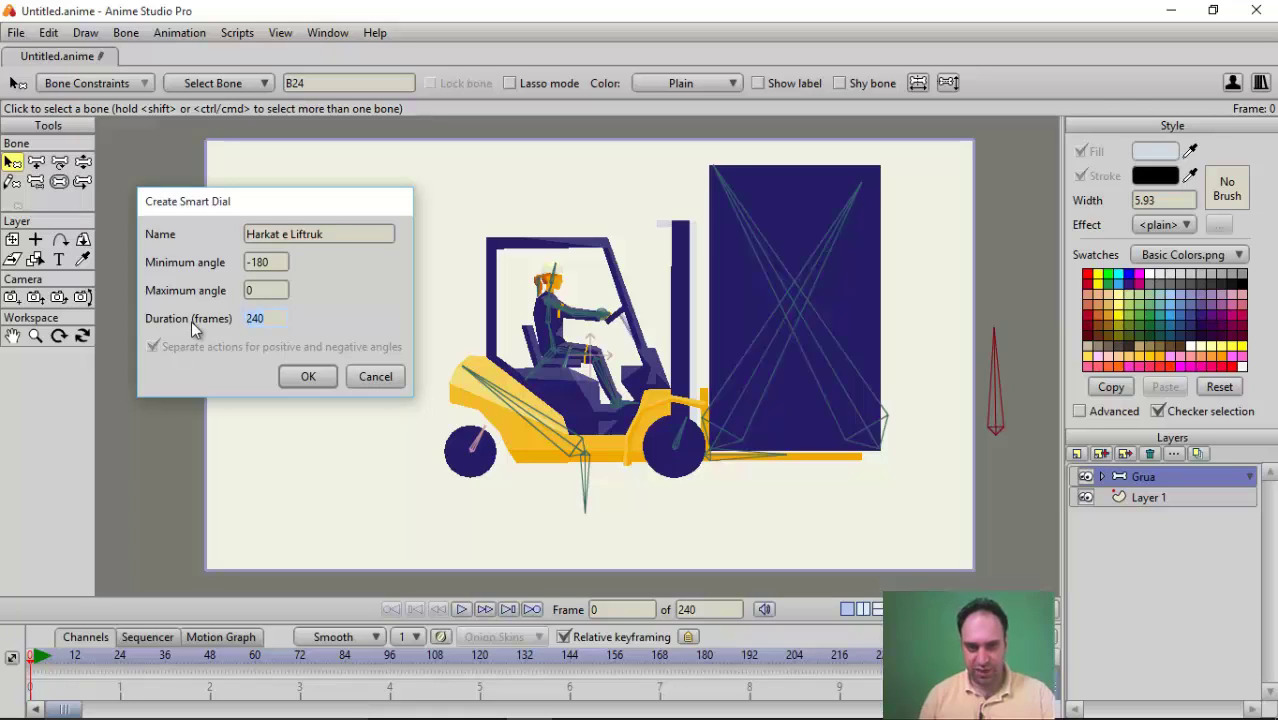
pyautogui.click(302, 377)
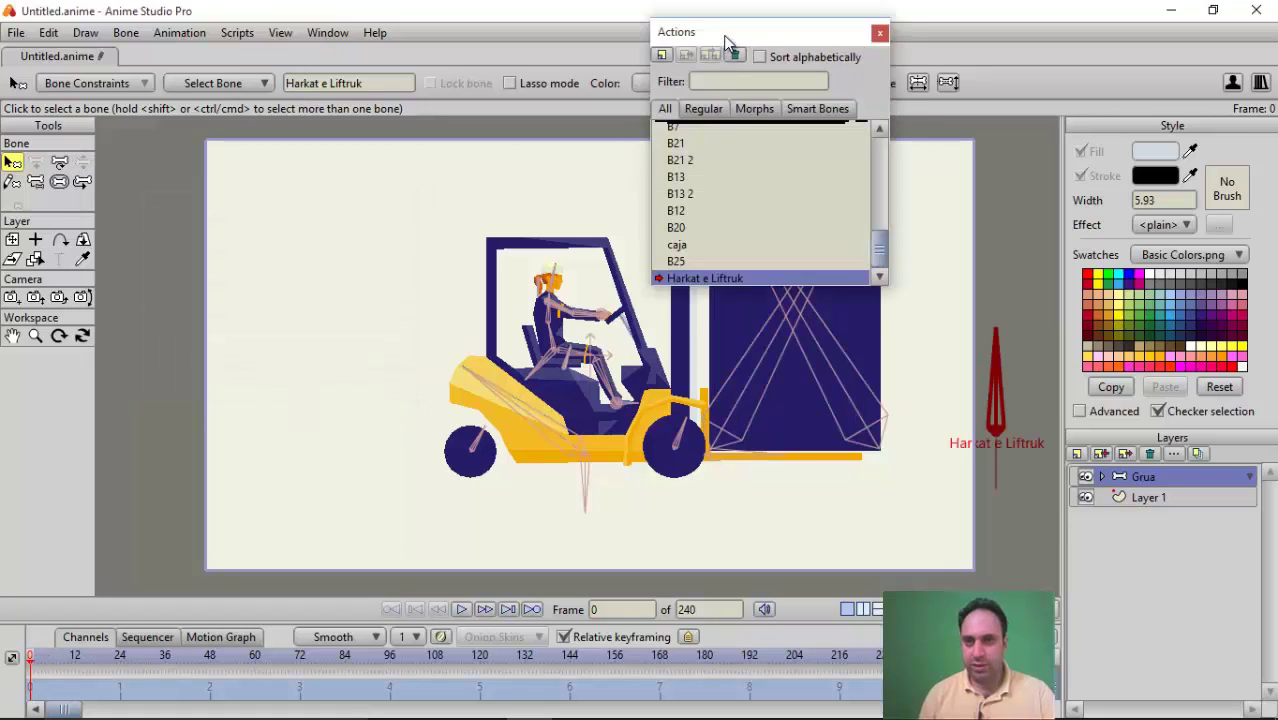
# - Examine the Harkat e Liftruk action's keyframes in the enlarged timeline and move the Actions window clear of the artwork
pyautogui.moveTo(727, 42); pyautogui.dragTo(193, 145)
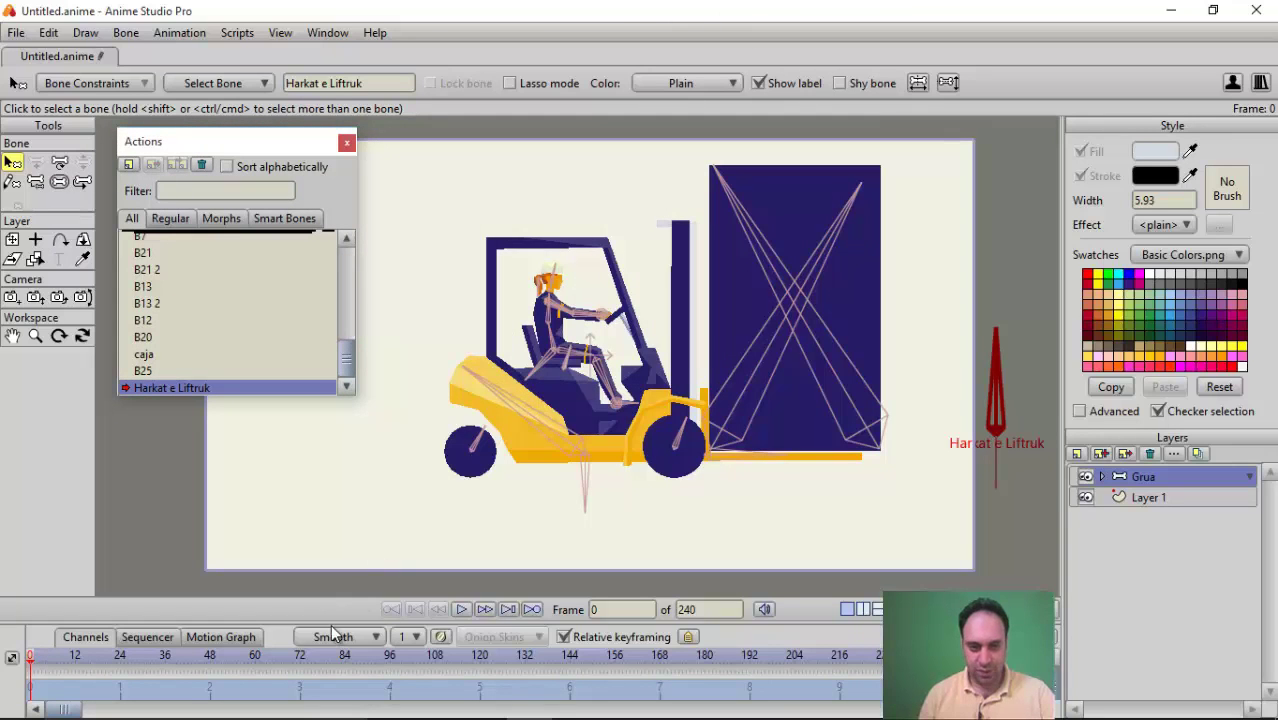
pyautogui.moveTo(336, 599); pyautogui.dragTo(336, 456)
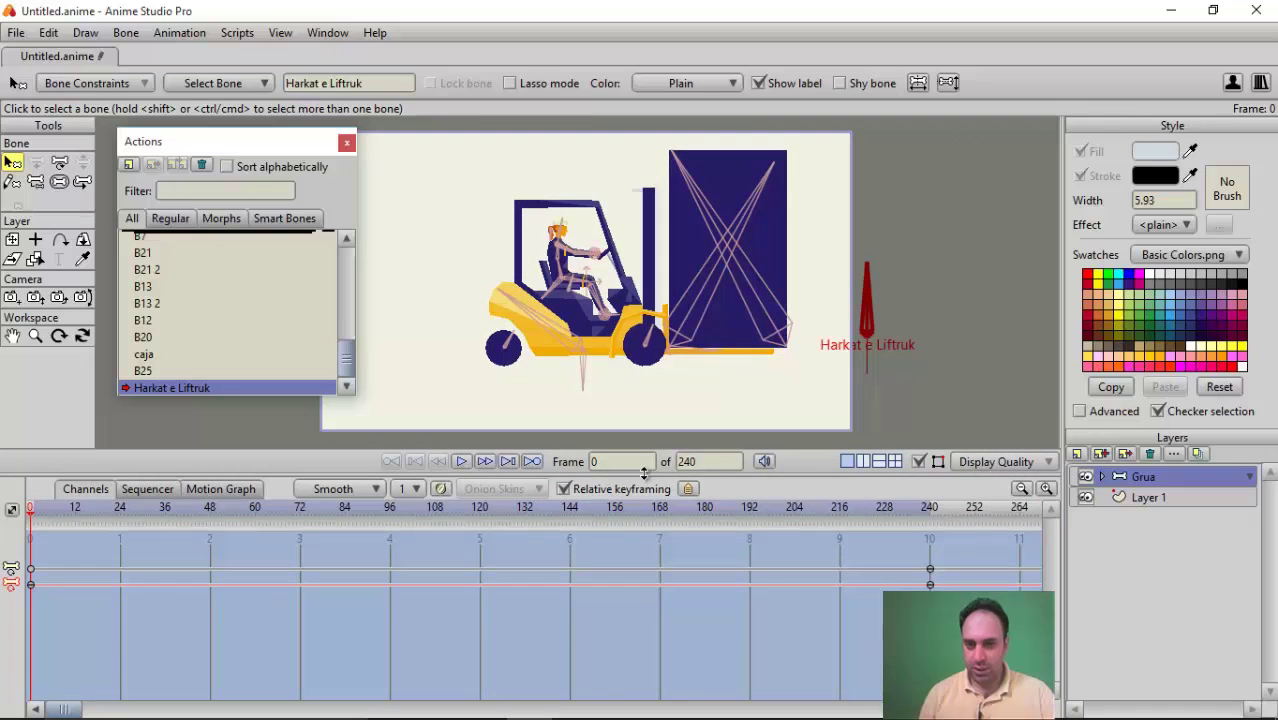
pyautogui.moveTo(644, 474); pyautogui.dragTo(632, 637)
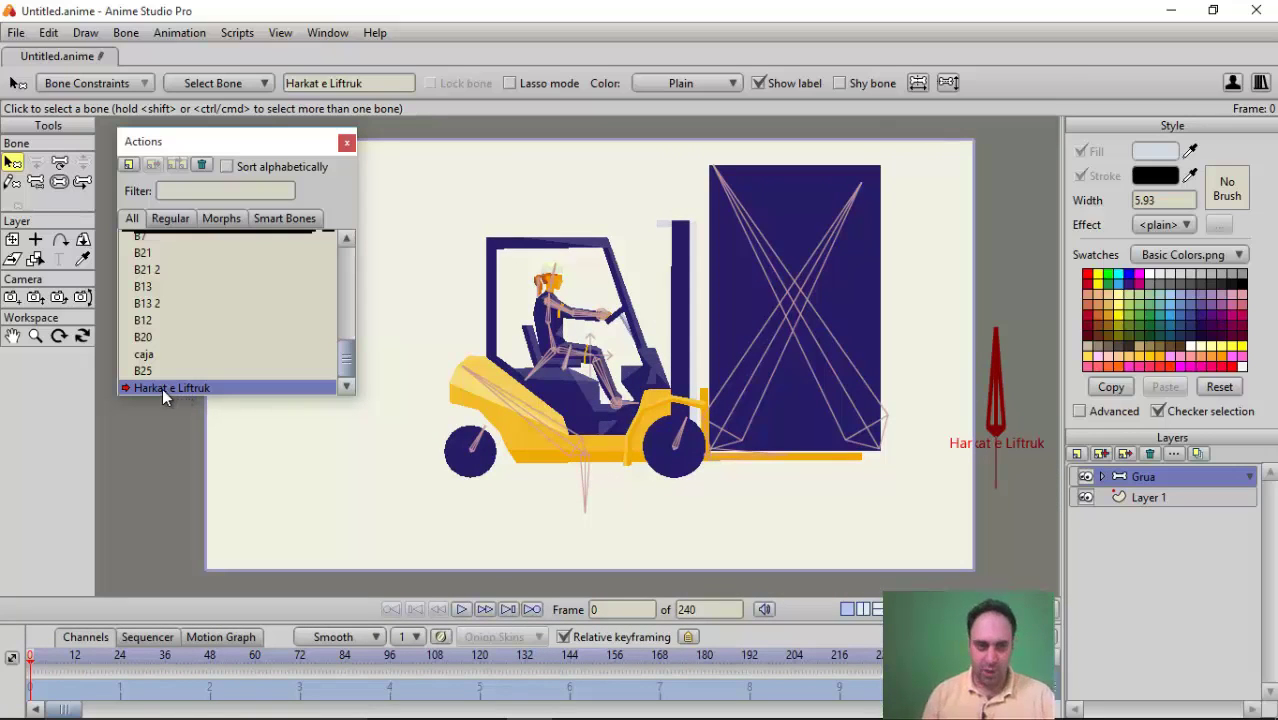
pyautogui.moveTo(138, 146); pyautogui.dragTo(164, 600)
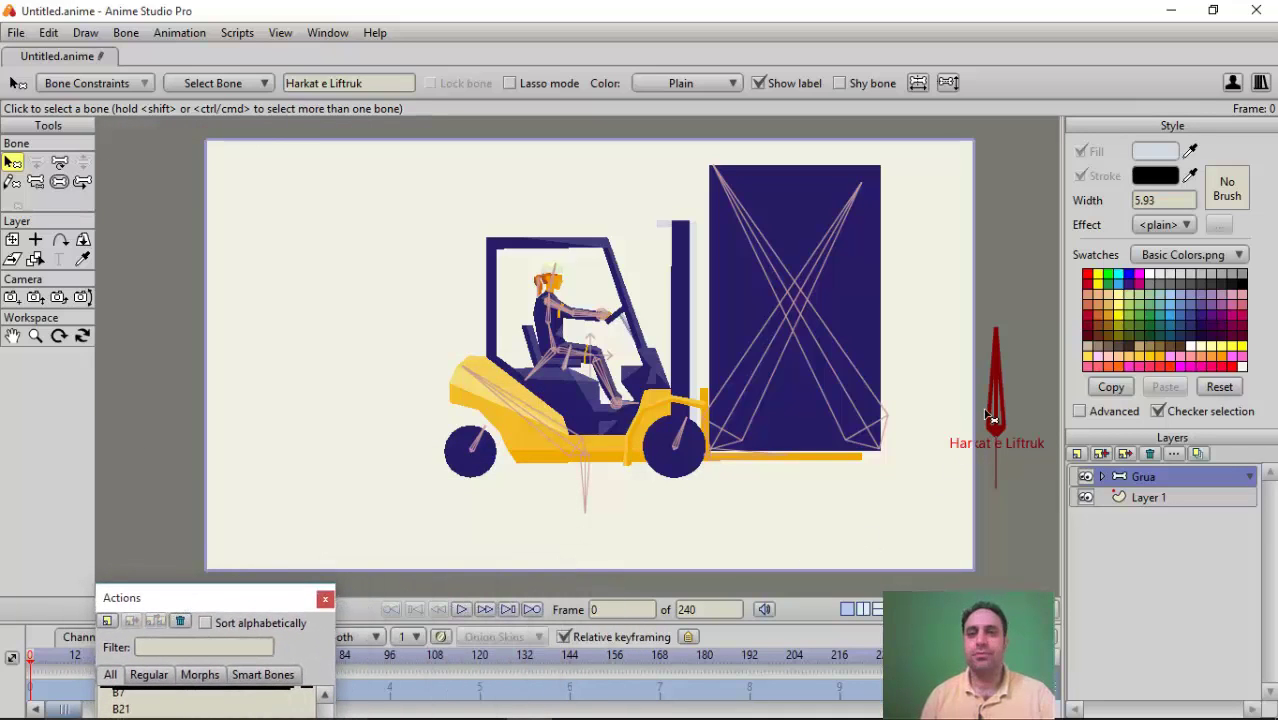
# - Try to set the X position of the forklift's main bone to -10 at frame 0 with Transform Bone
pyautogui.scroll(-4, 710, 450)
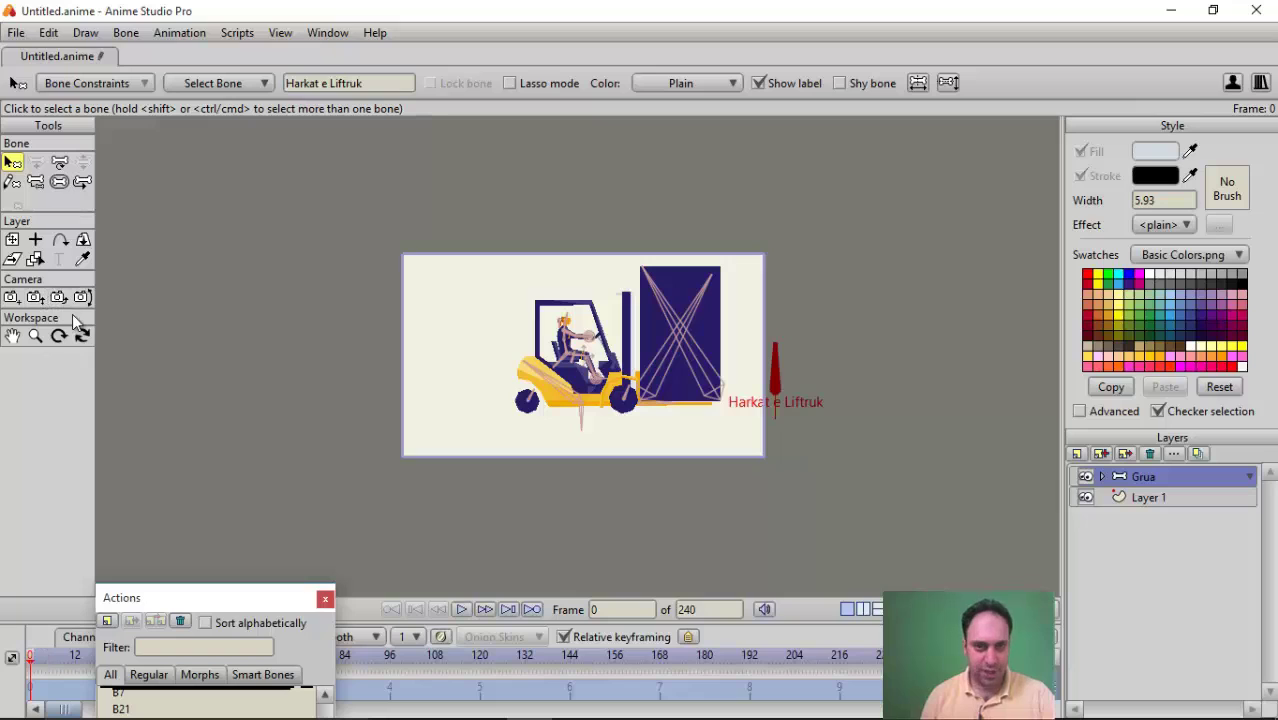
pyautogui.scroll(2, 648, 487)
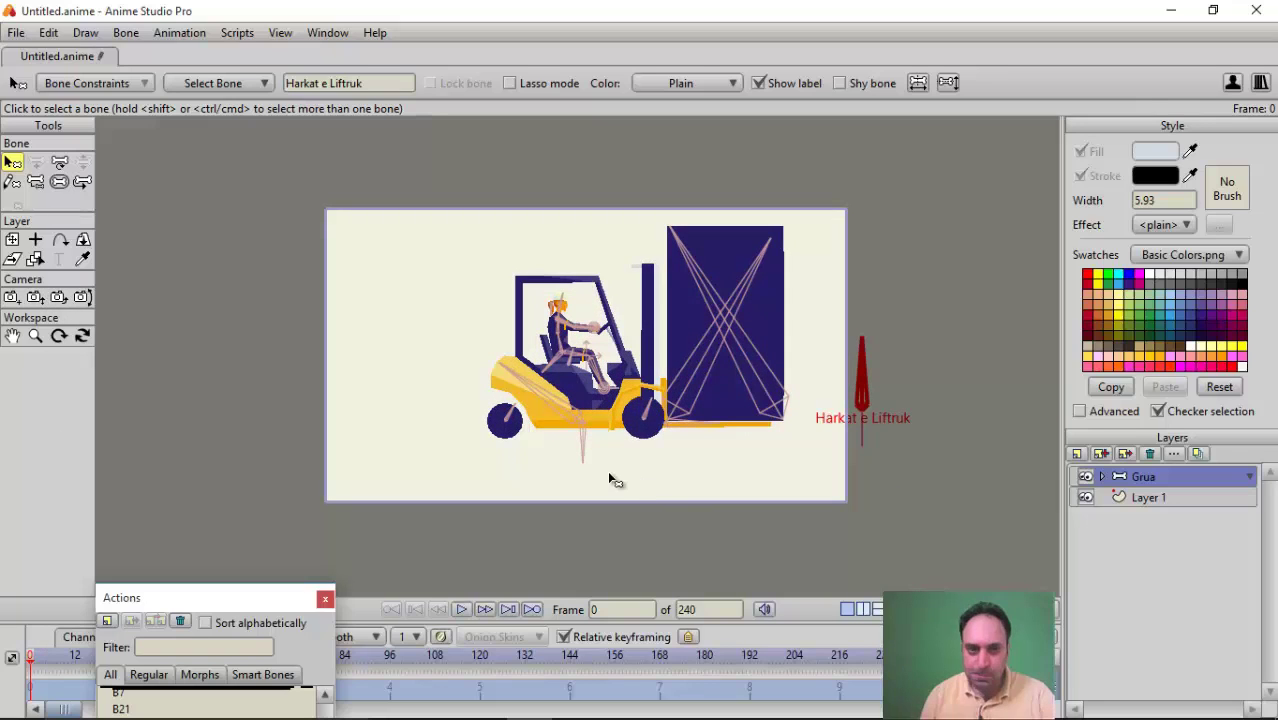
pyautogui.click(59, 163)
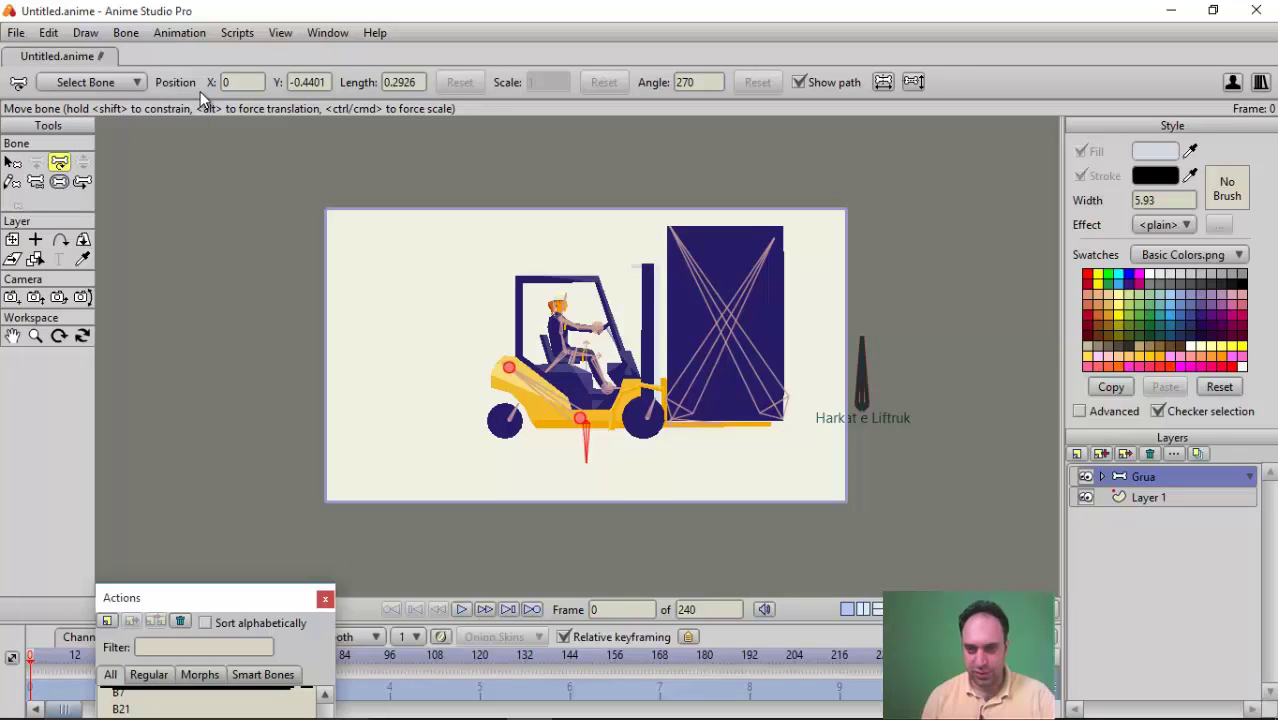
pyautogui.click(206, 88)
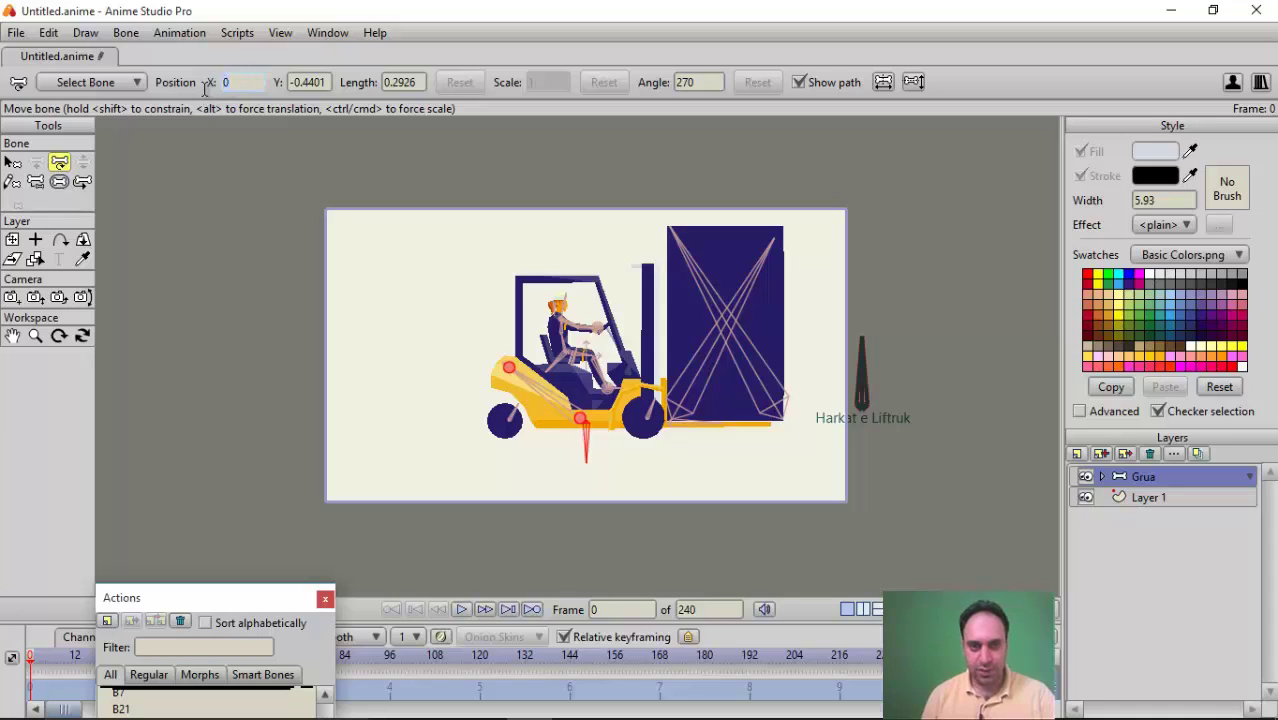
pyautogui.write('-')
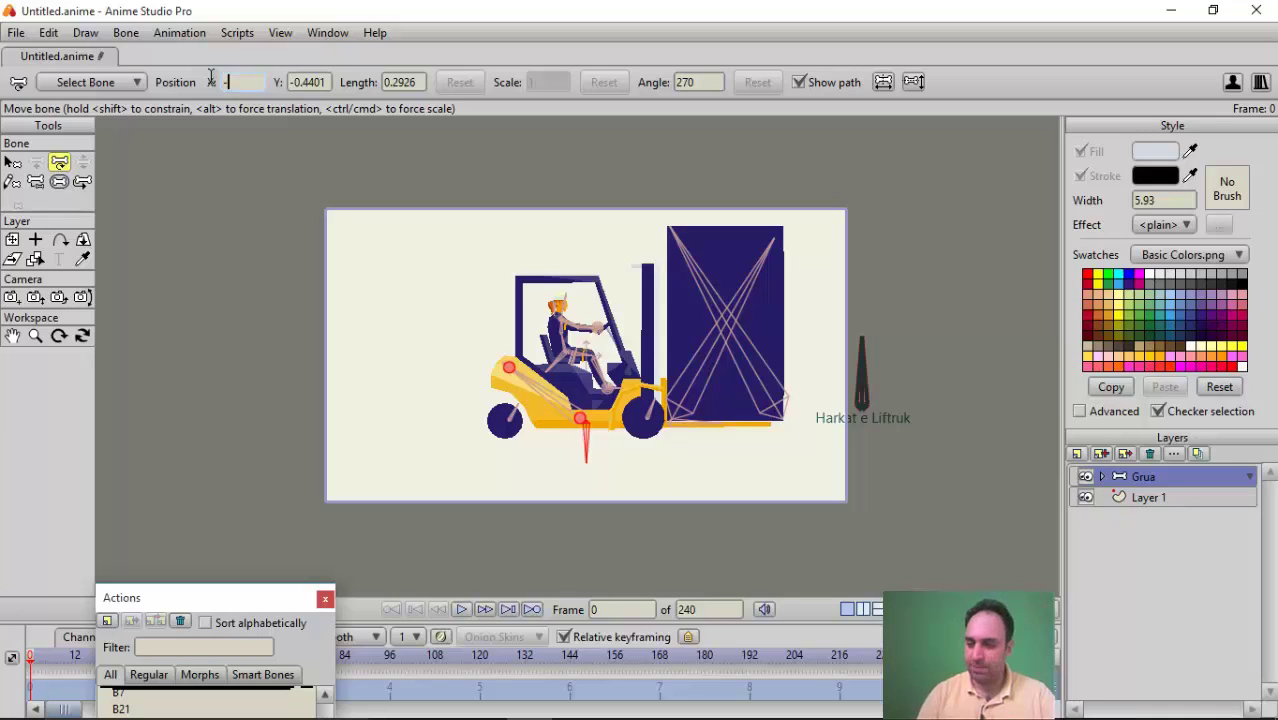
pyautogui.write('10')
pyautogui.press('Return')
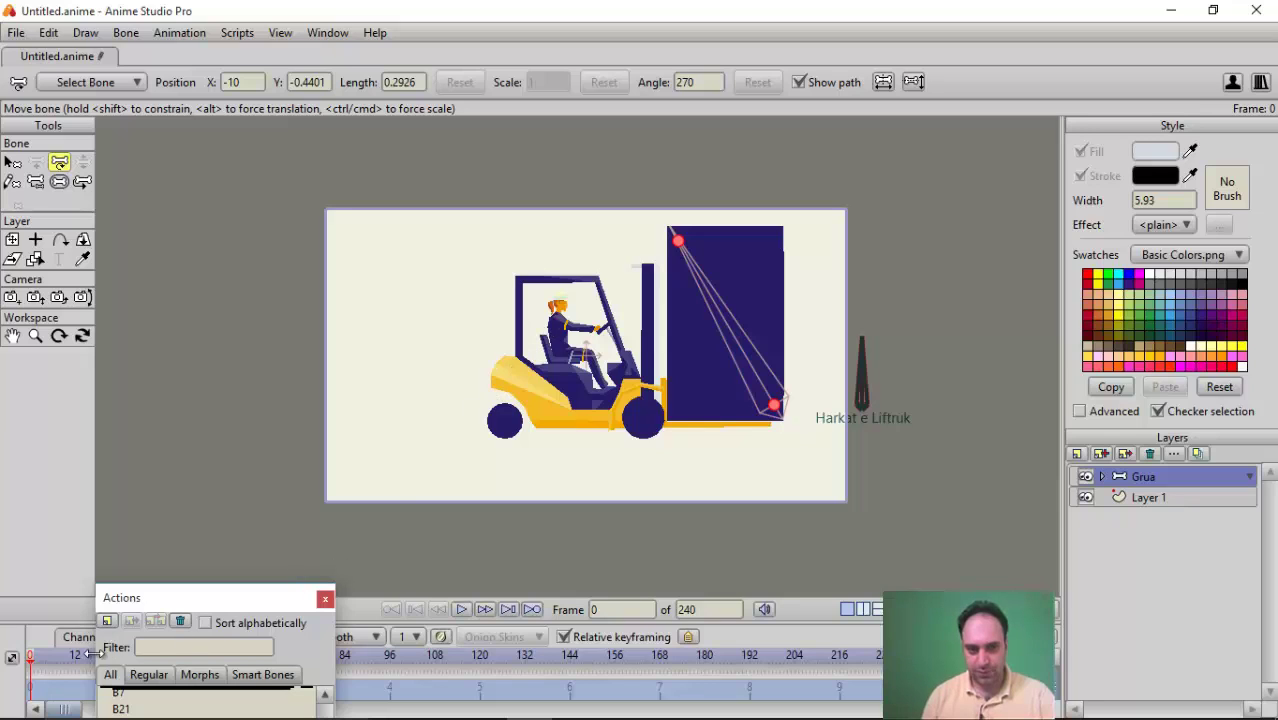
pyautogui.moveTo(30, 668); pyautogui.dragTo(3, 668)
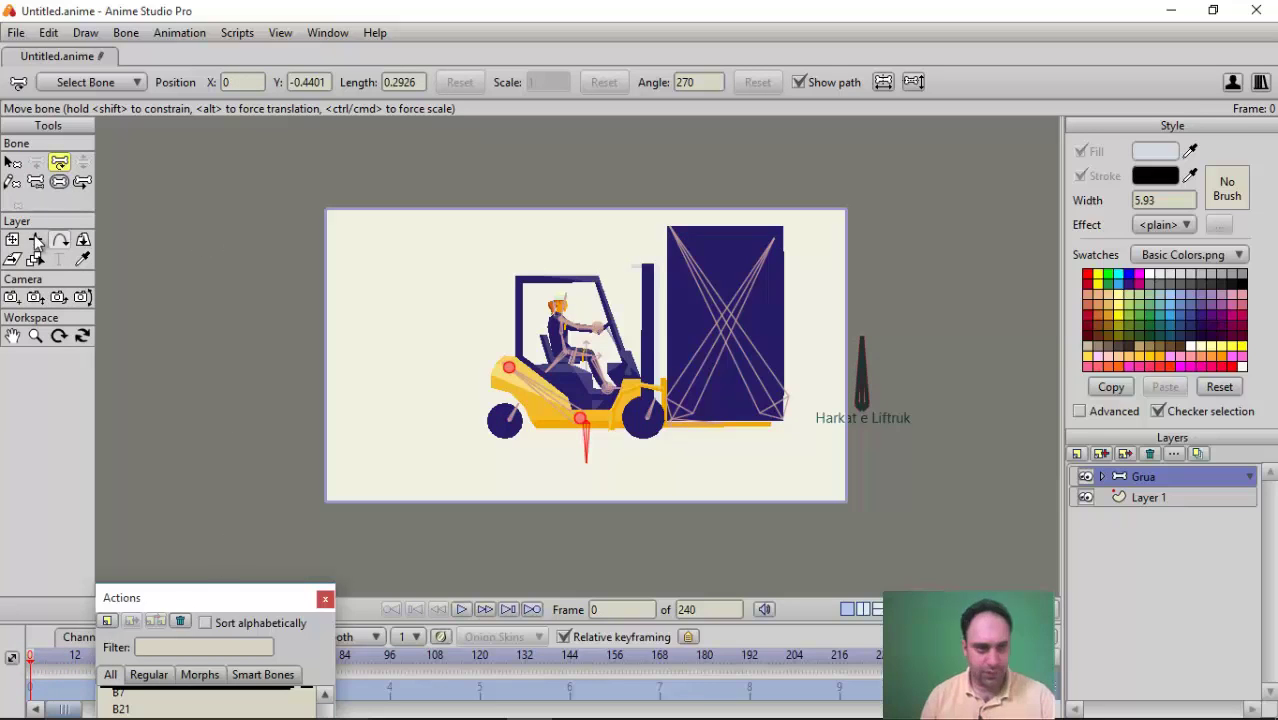
# - Offset the forklift's main bone by about -3.11 in X with Offset Bone, moving it out of the frame, and scrub the action to check it
pyautogui.click(82, 184)
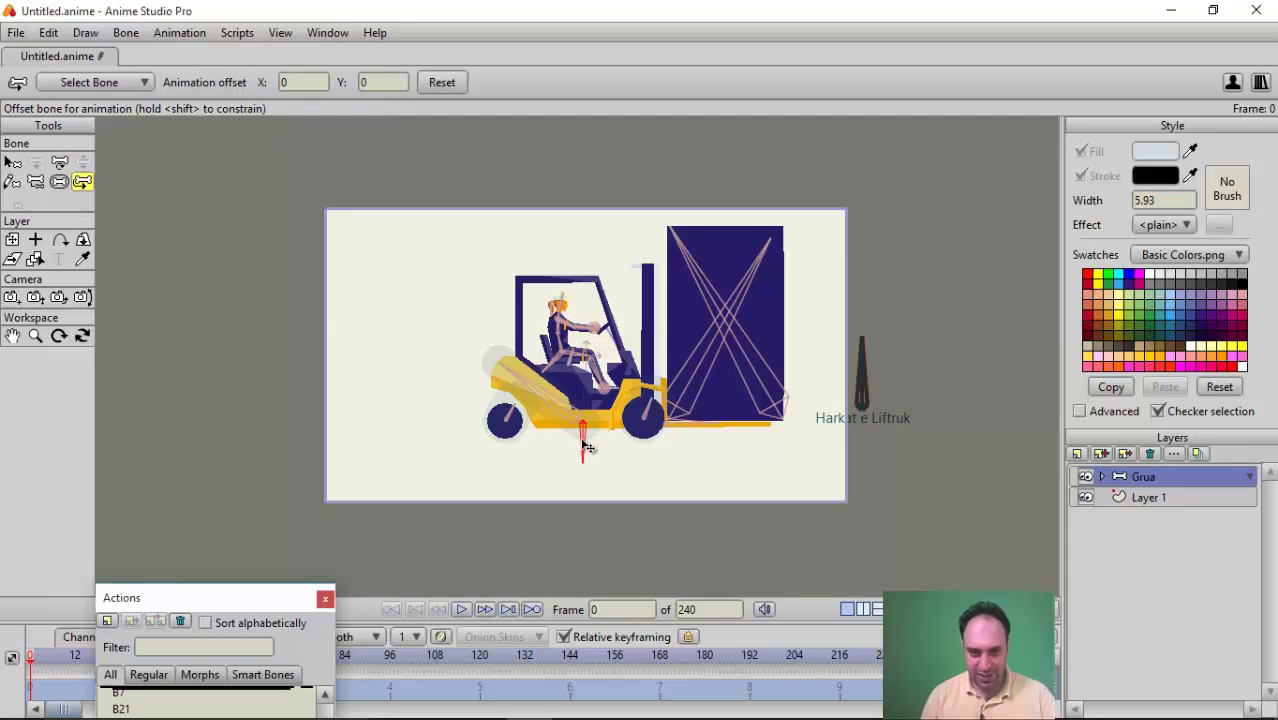
pyautogui.moveTo(588, 448); pyautogui.dragTo(131, 449)
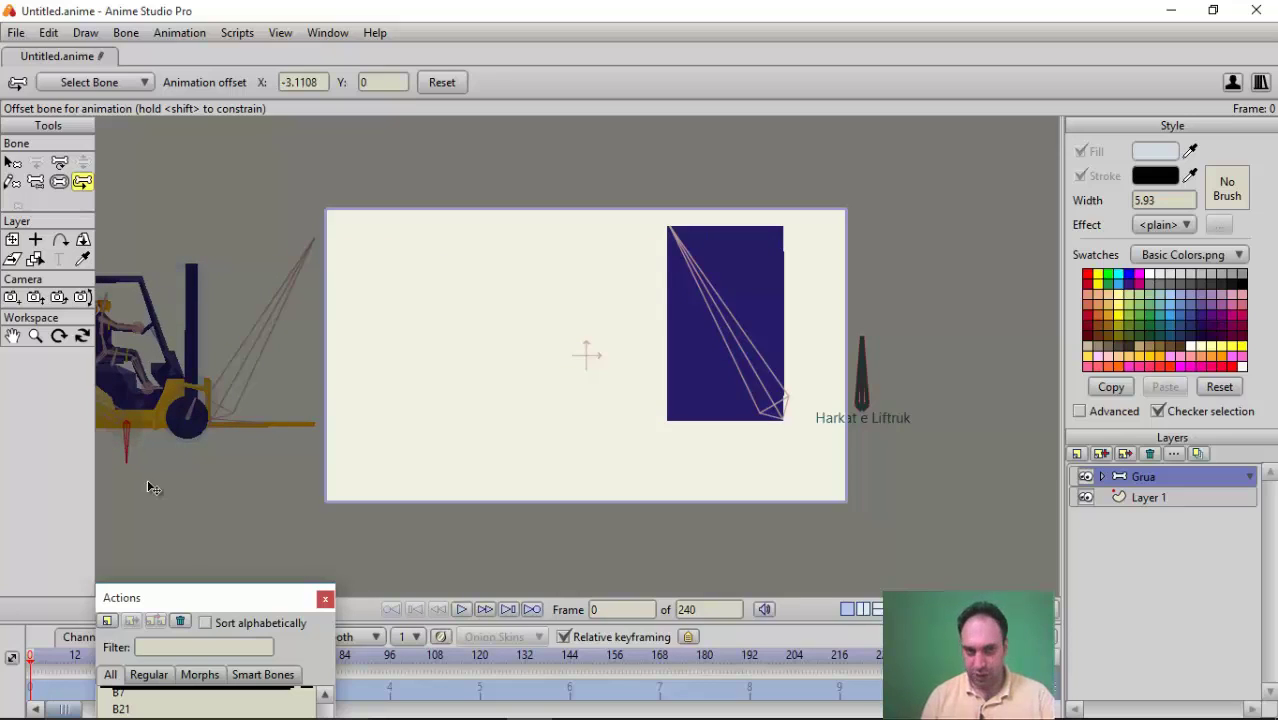
pyautogui.moveTo(33, 670); pyautogui.dragTo(941, 670)
pyautogui.click(31, 660)
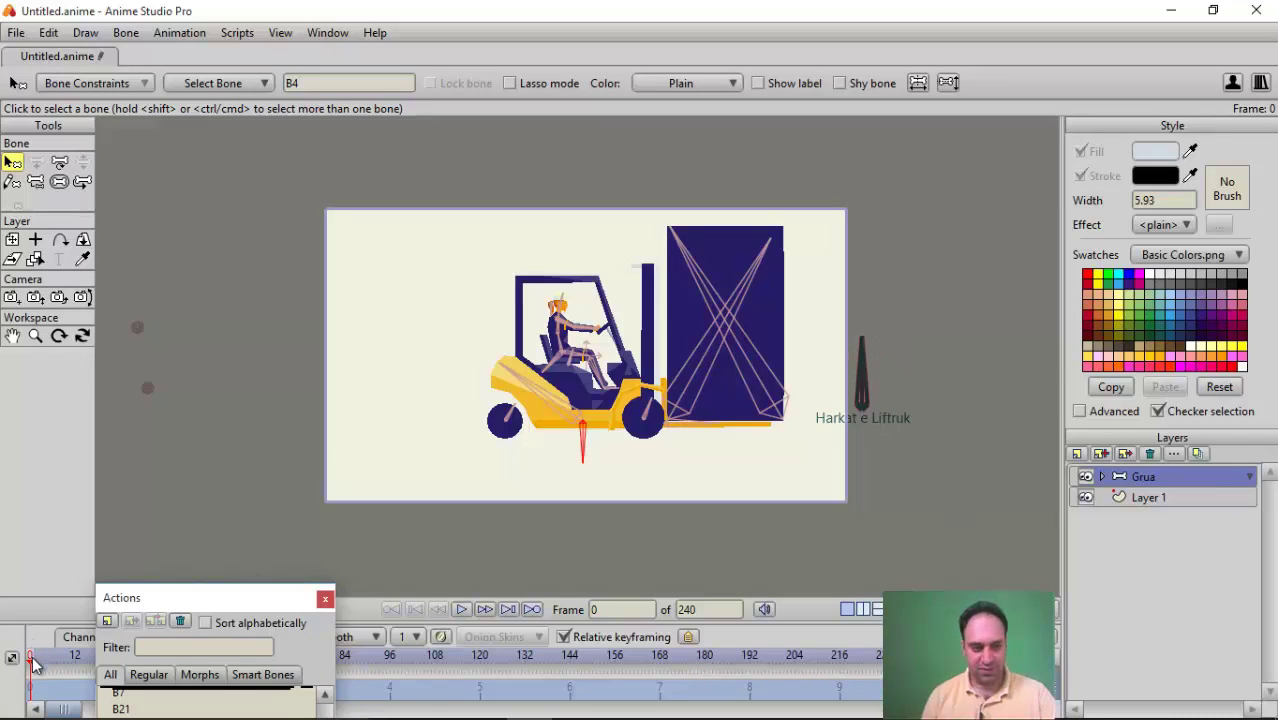
# - At frame 240, set the X position of the forklift's main bone to 3 with Transform Bone, trying 1, 2 and 2.5 first
pyautogui.moveTo(36, 662); pyautogui.dragTo(932, 668)
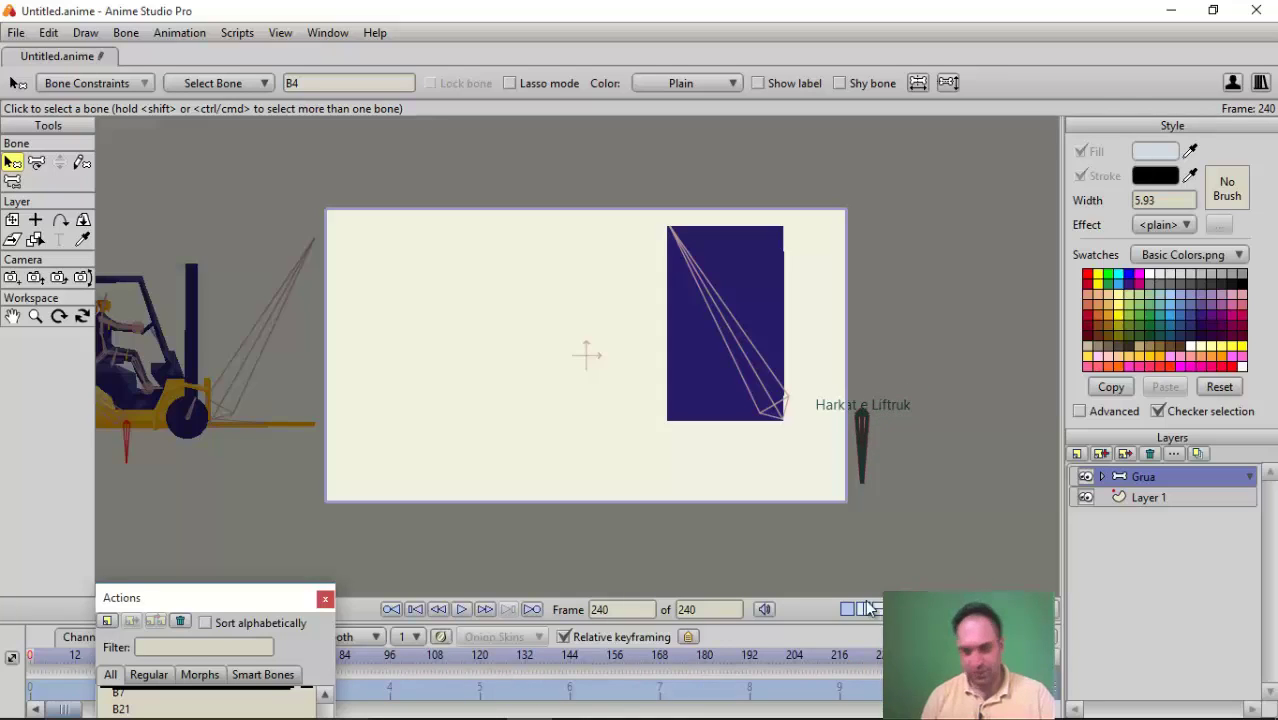
pyautogui.click(36, 164)
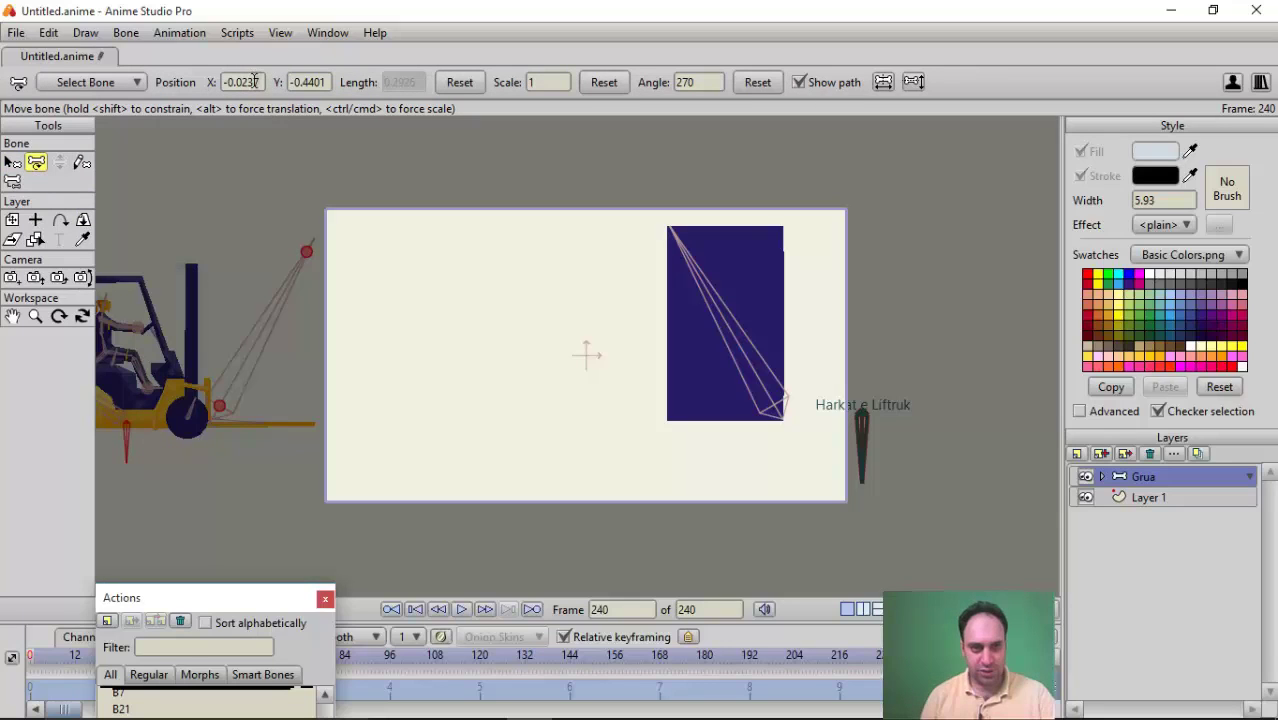
pyautogui.moveTo(262, 82); pyautogui.dragTo(200, 85)
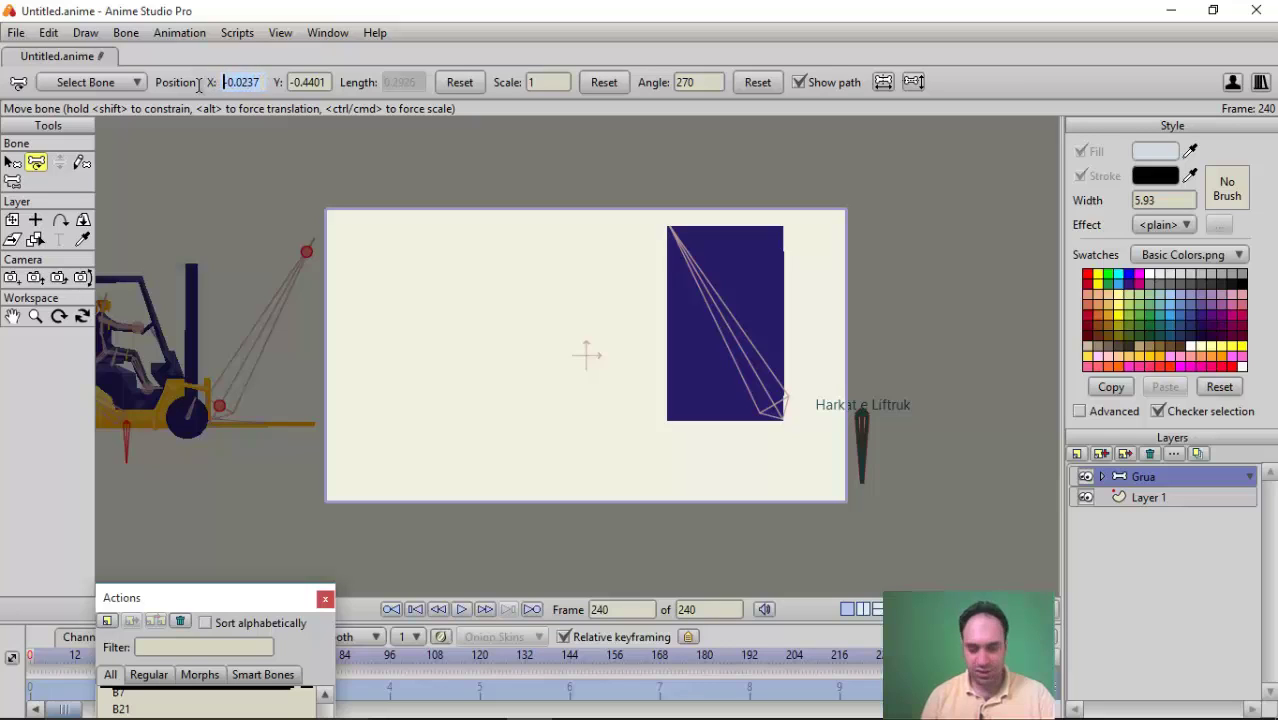
pyautogui.write('1')
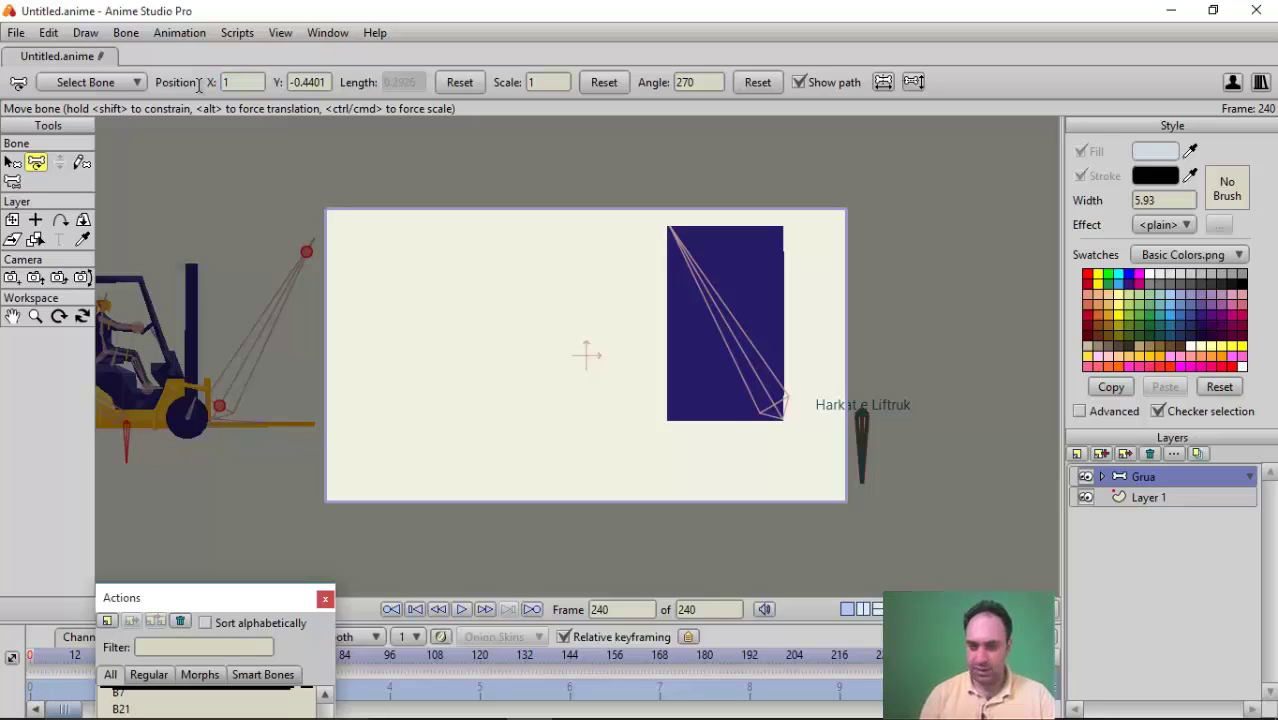
pyautogui.press('Return')
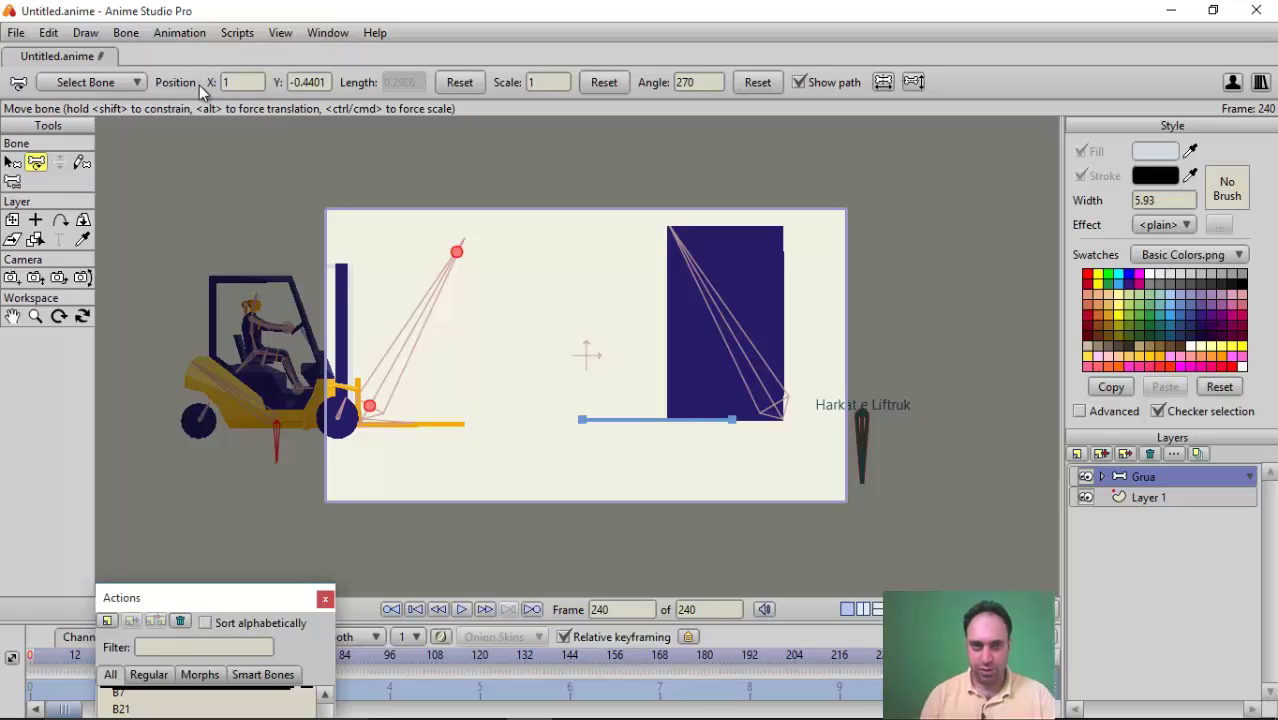
pyautogui.click(212, 84)
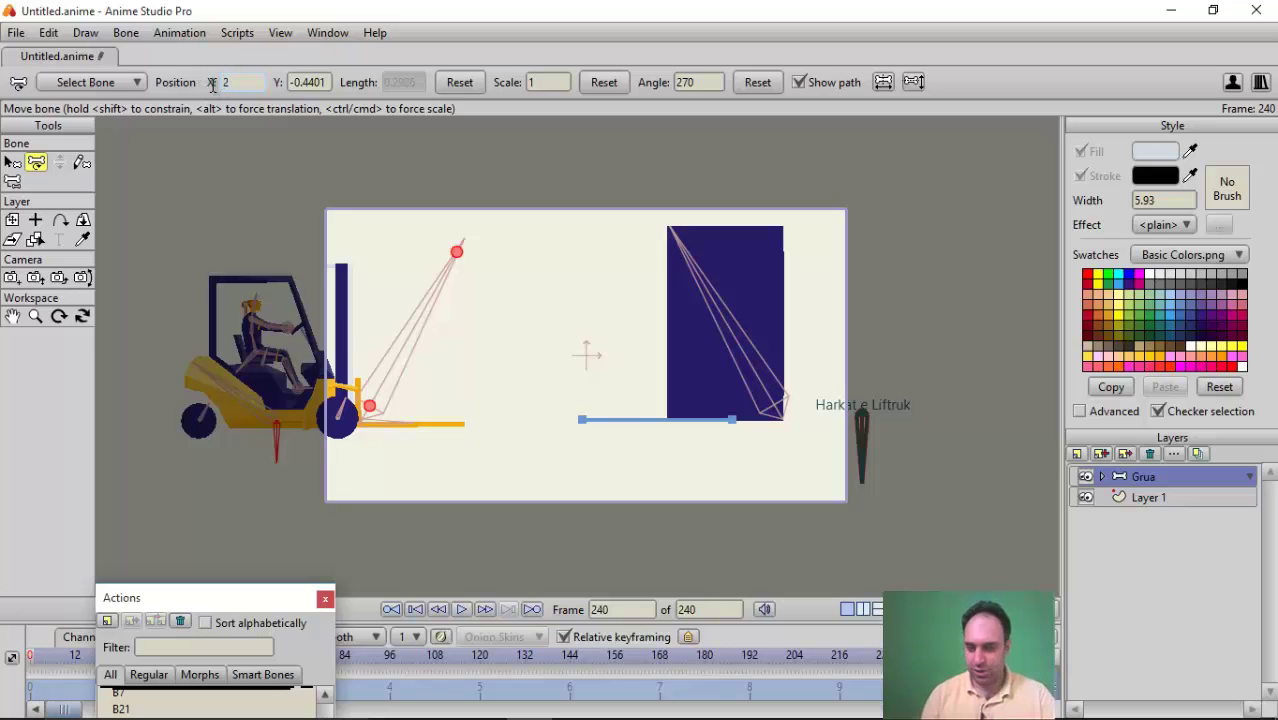
pyautogui.press('Return')
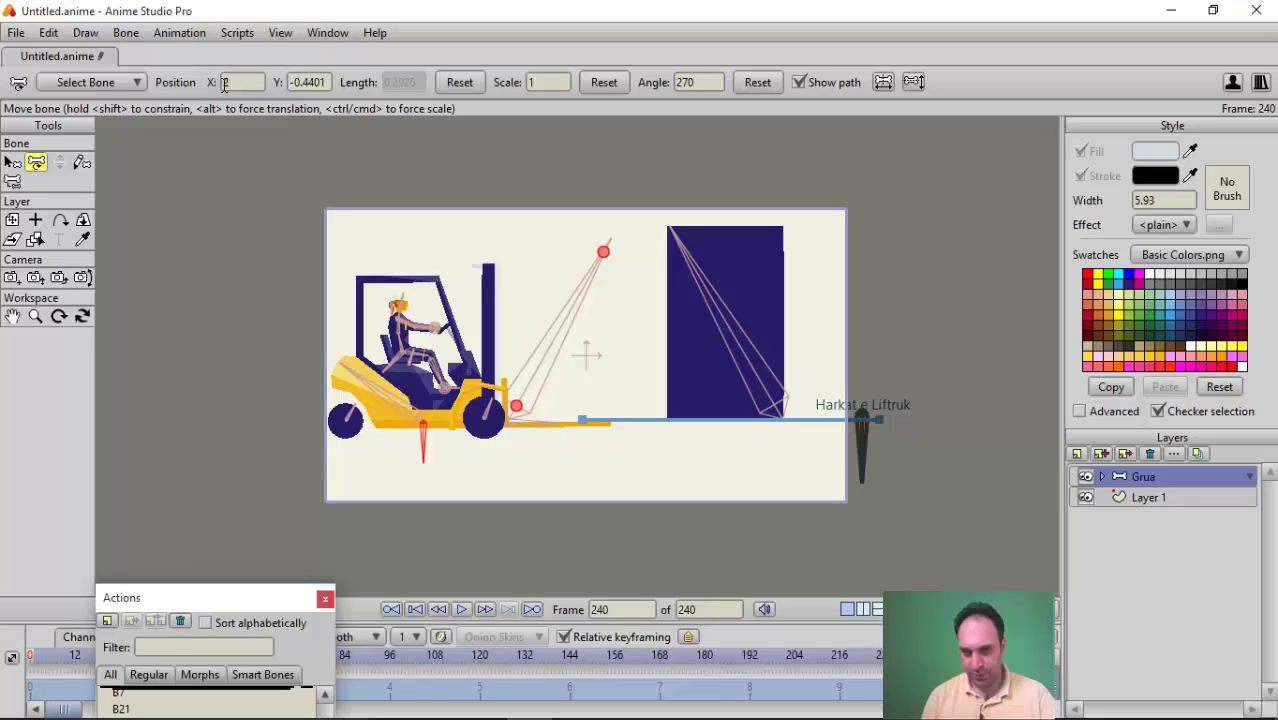
pyautogui.write('.5')
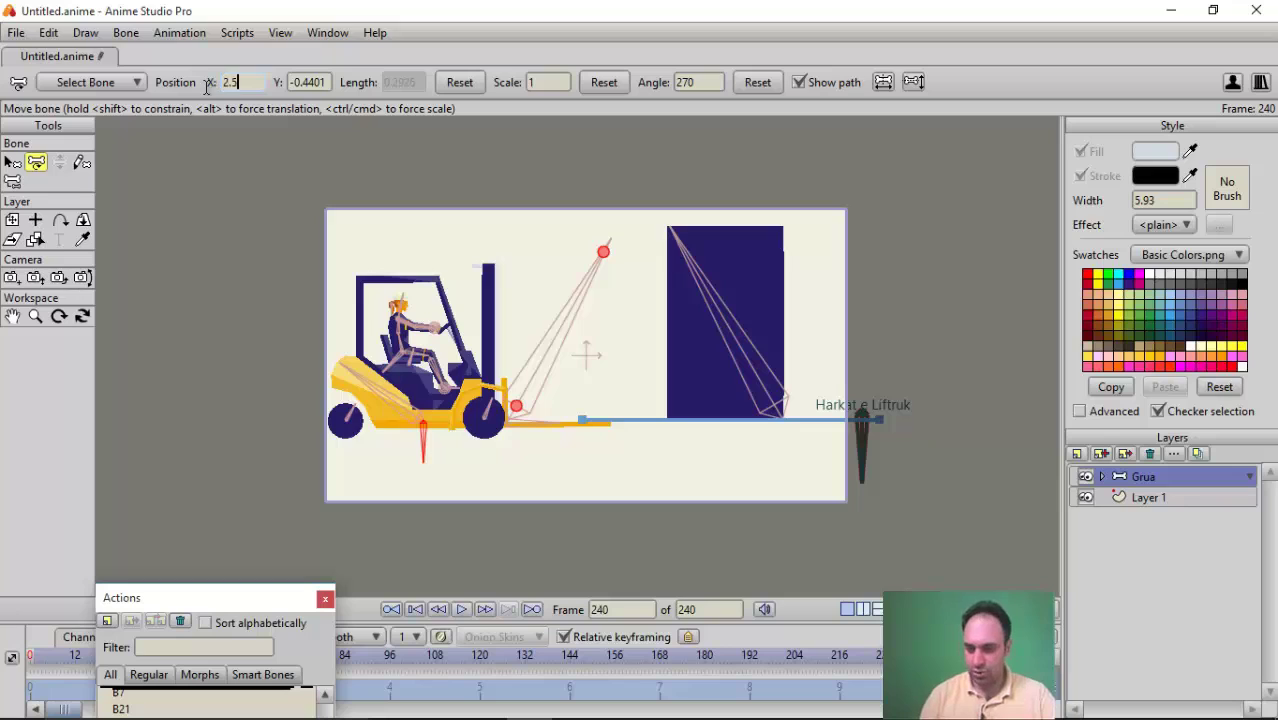
pyautogui.press('Return')
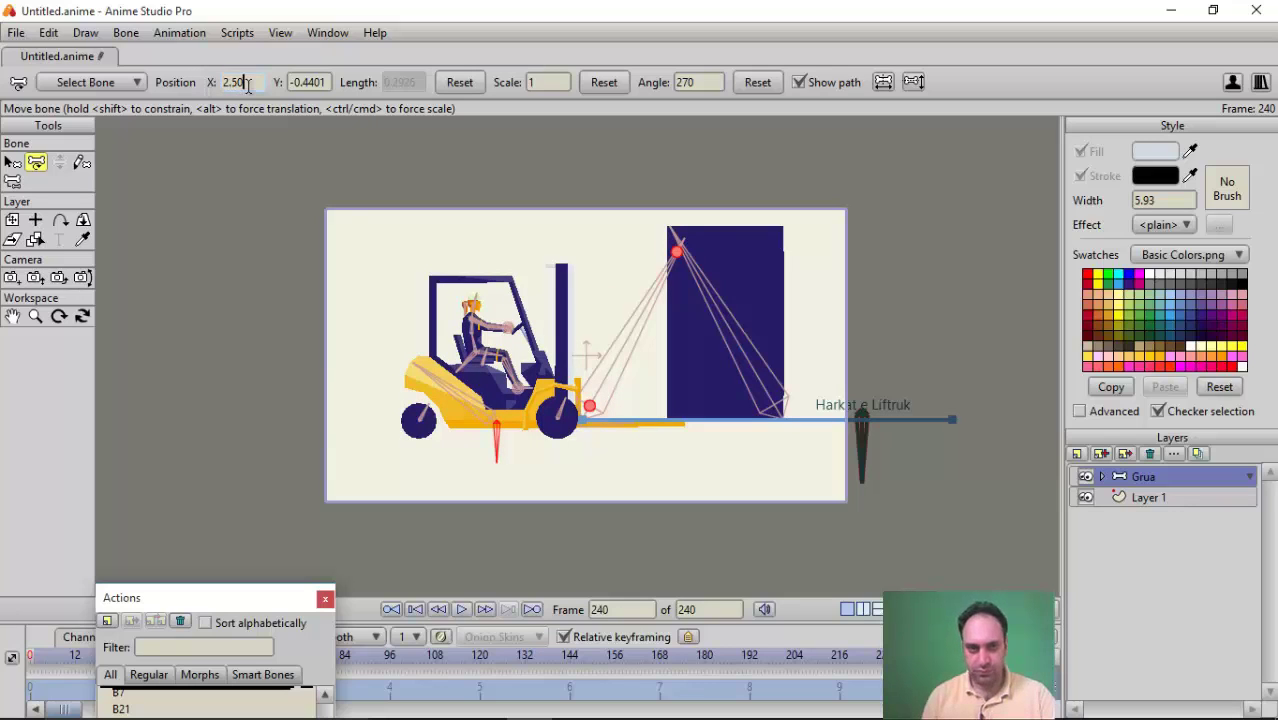
pyautogui.doubleClick(226, 88)
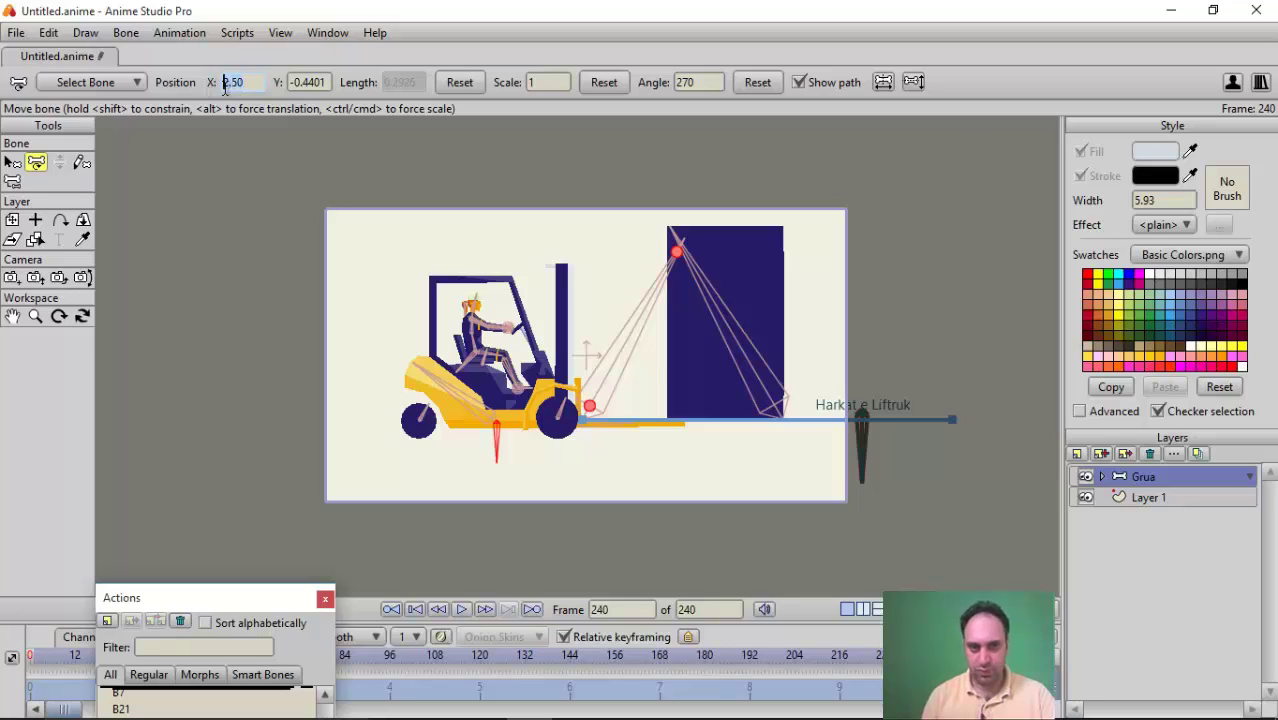
pyautogui.write('3')
pyautogui.press('Return')
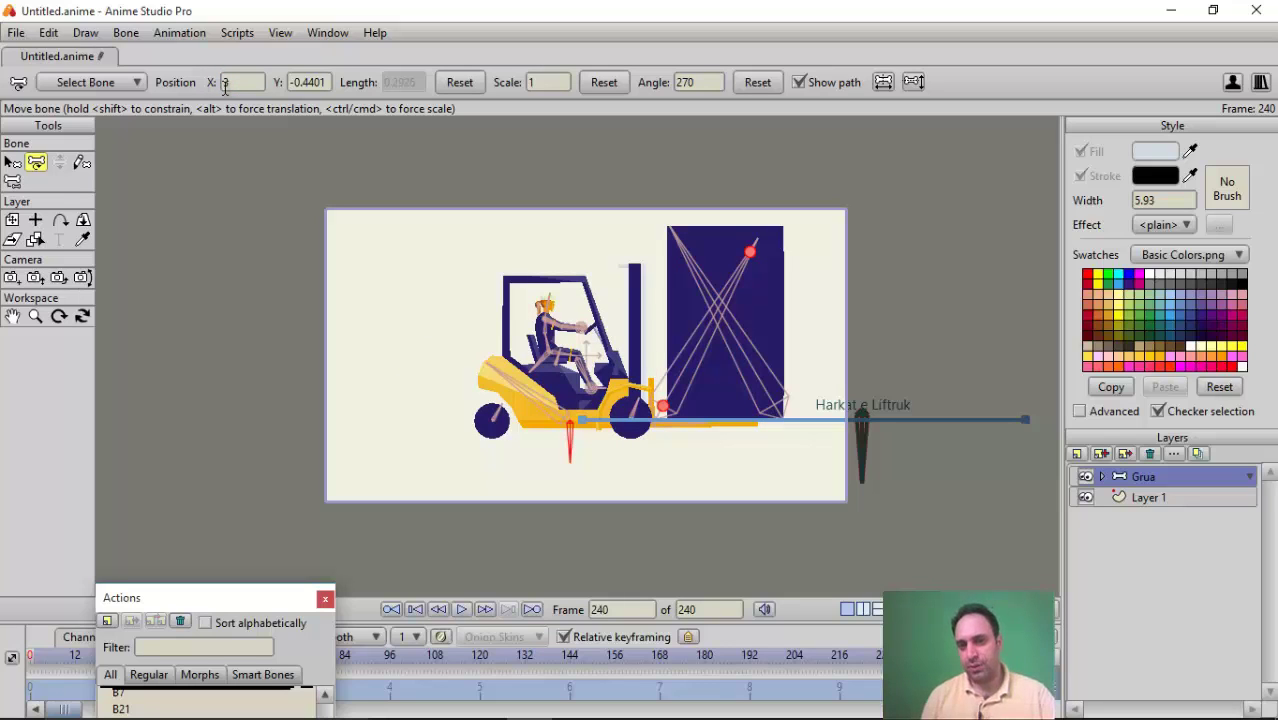
# - Play back the Harkat e Liftruk action to review the forklift's movement, and close the Actions window
pyautogui.click(185, 599)
pyautogui.moveTo(185, 599); pyautogui.dragTo(196, 323)
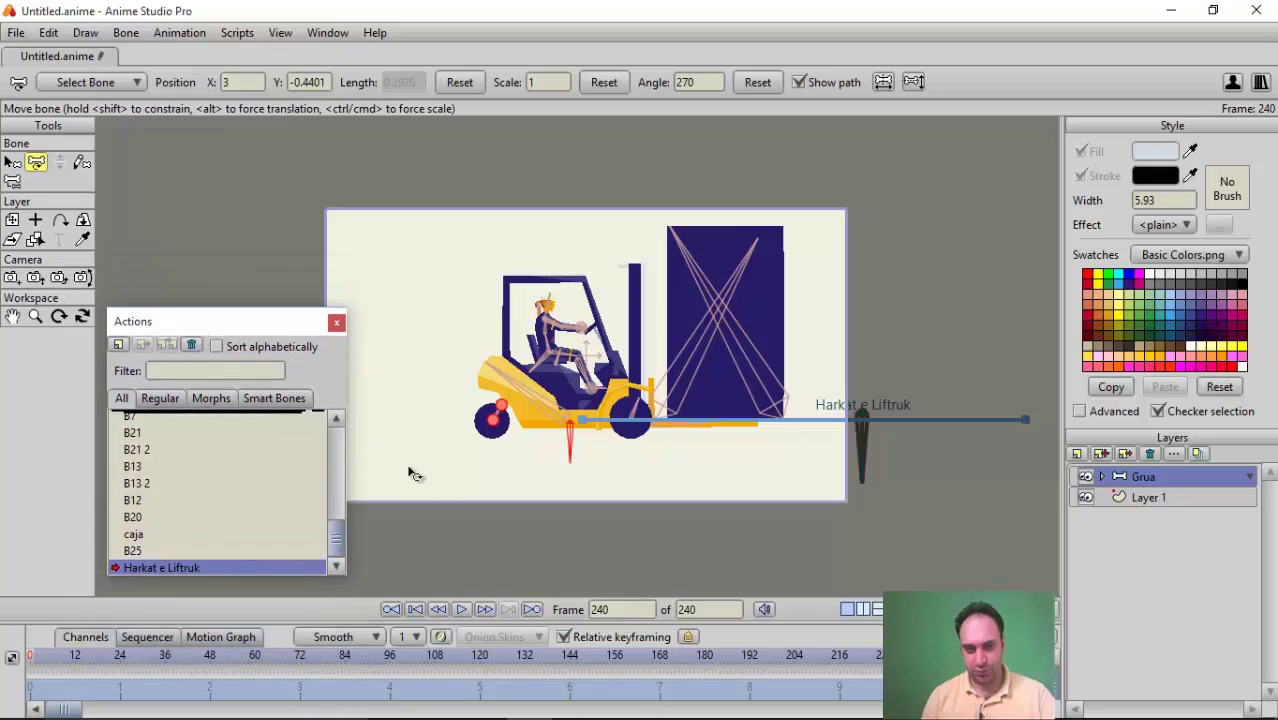
pyautogui.click(461, 609)
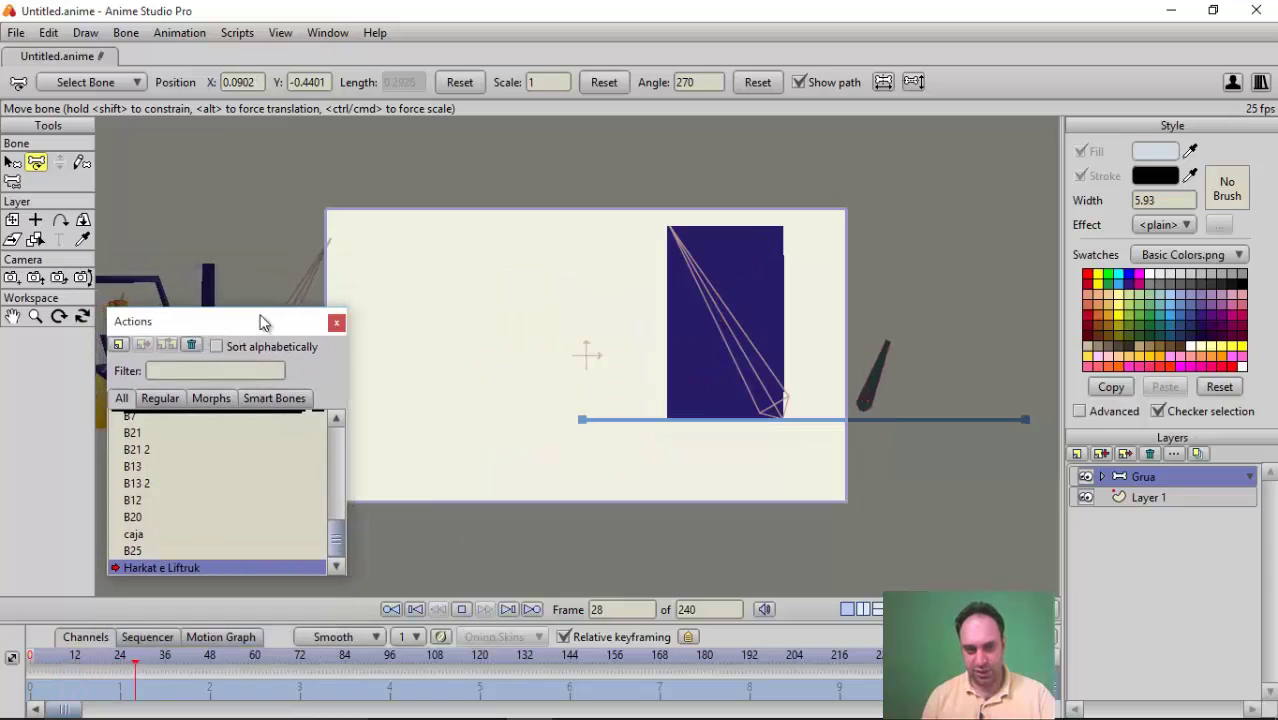
pyautogui.moveTo(262, 322); pyautogui.dragTo(250, 533)
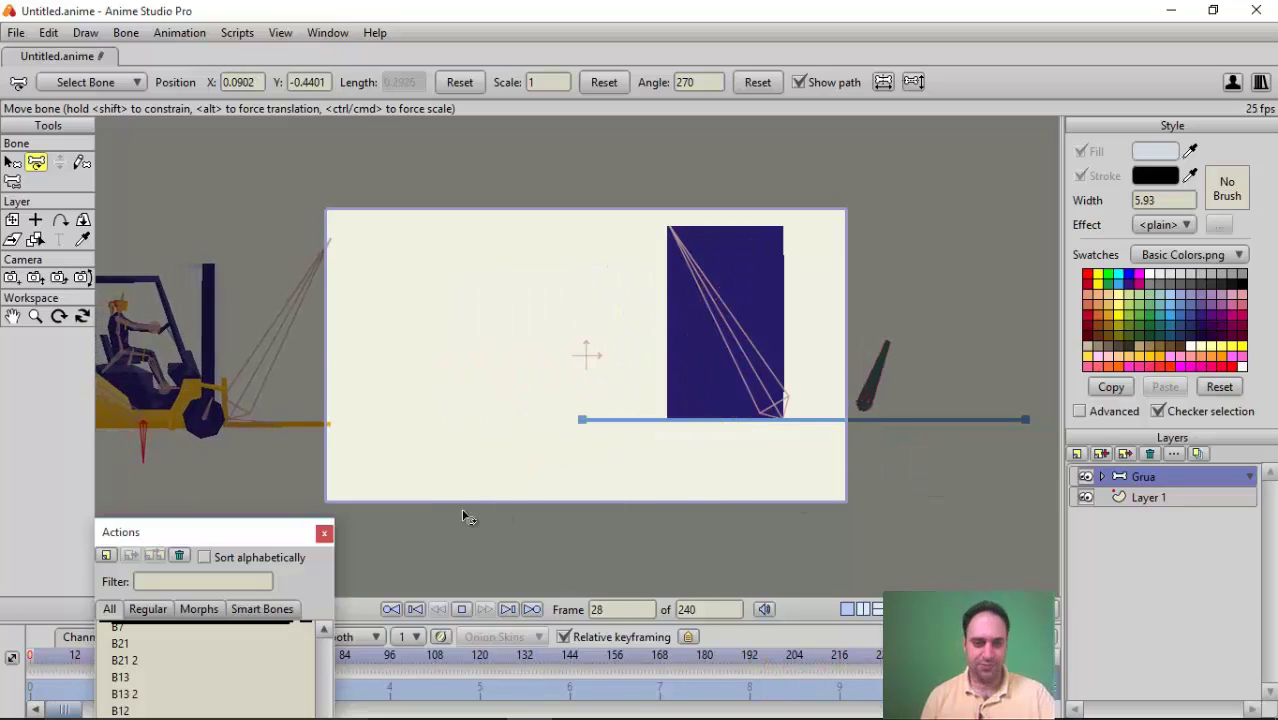
pyautogui.click(324, 532)
pyautogui.click(462, 609)
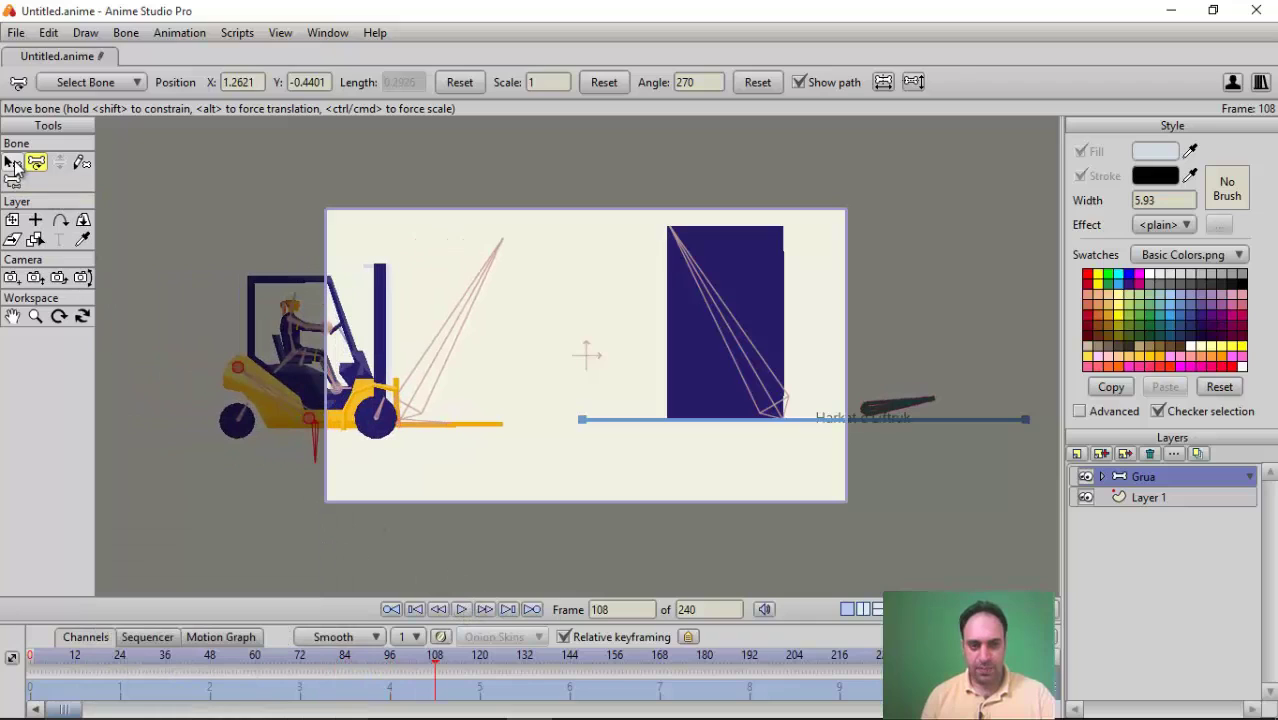
# - Try to rotate the Harkat e Liftruk dial bone to 90 degrees at frame 108 with Transform Bone, and undo the rotation
pyautogui.click(13, 165)
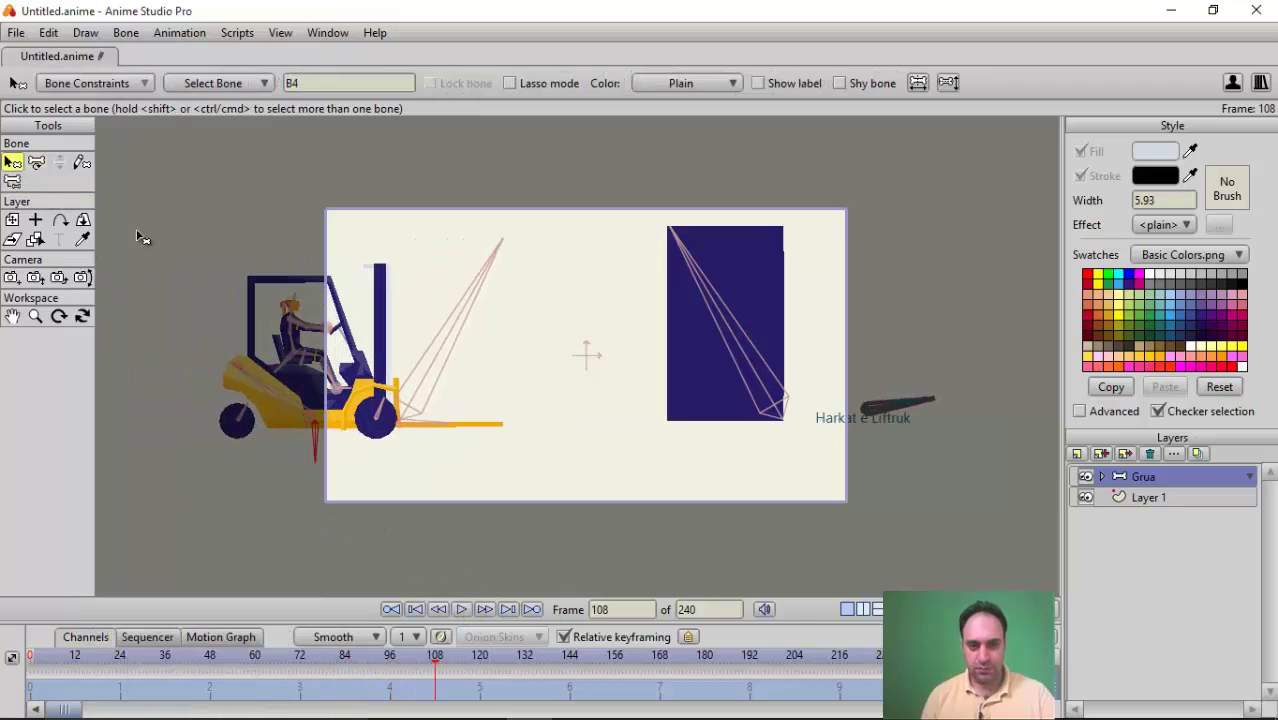
pyautogui.click(899, 410)
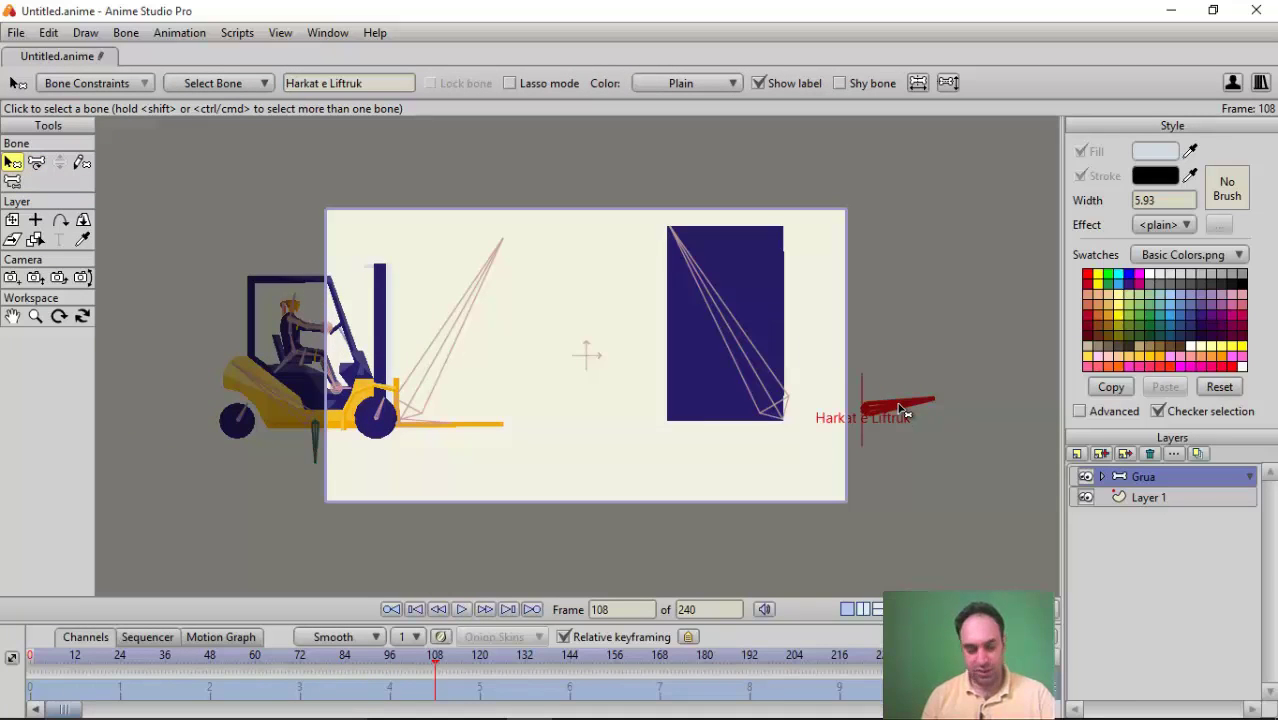
pyautogui.click(36, 162)
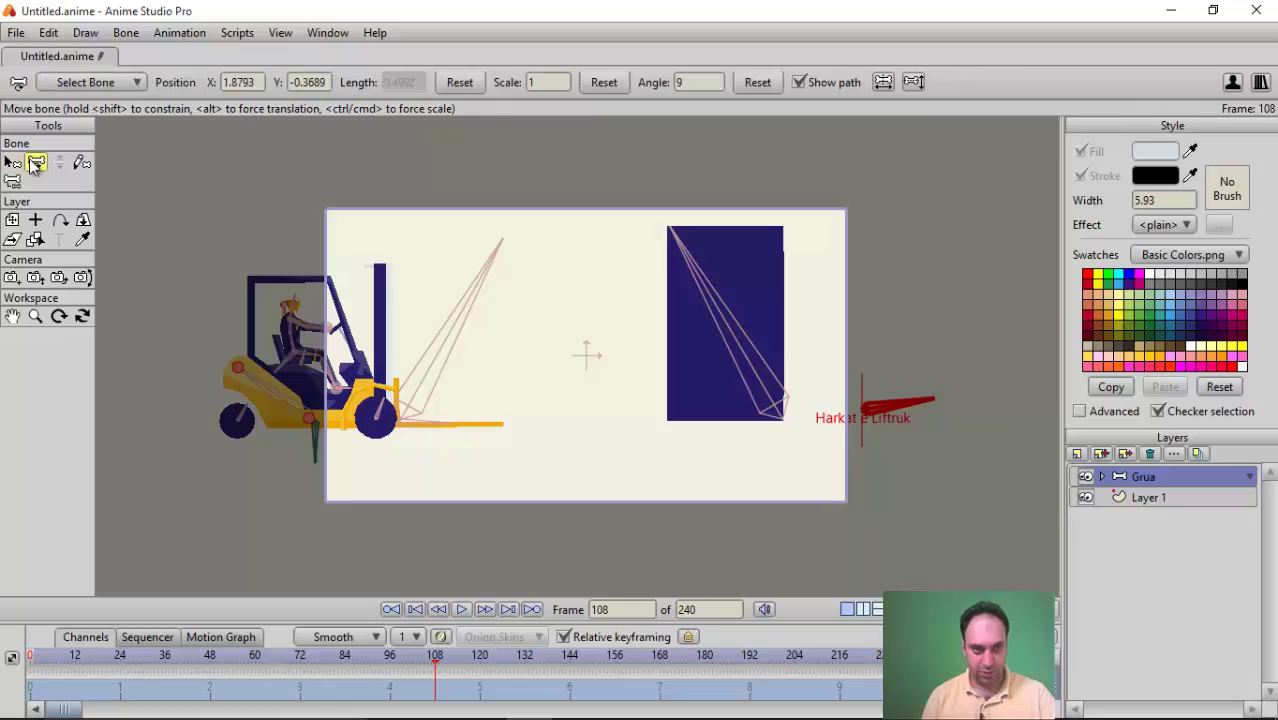
pyautogui.moveTo(920, 404); pyautogui.dragTo(845, 220)
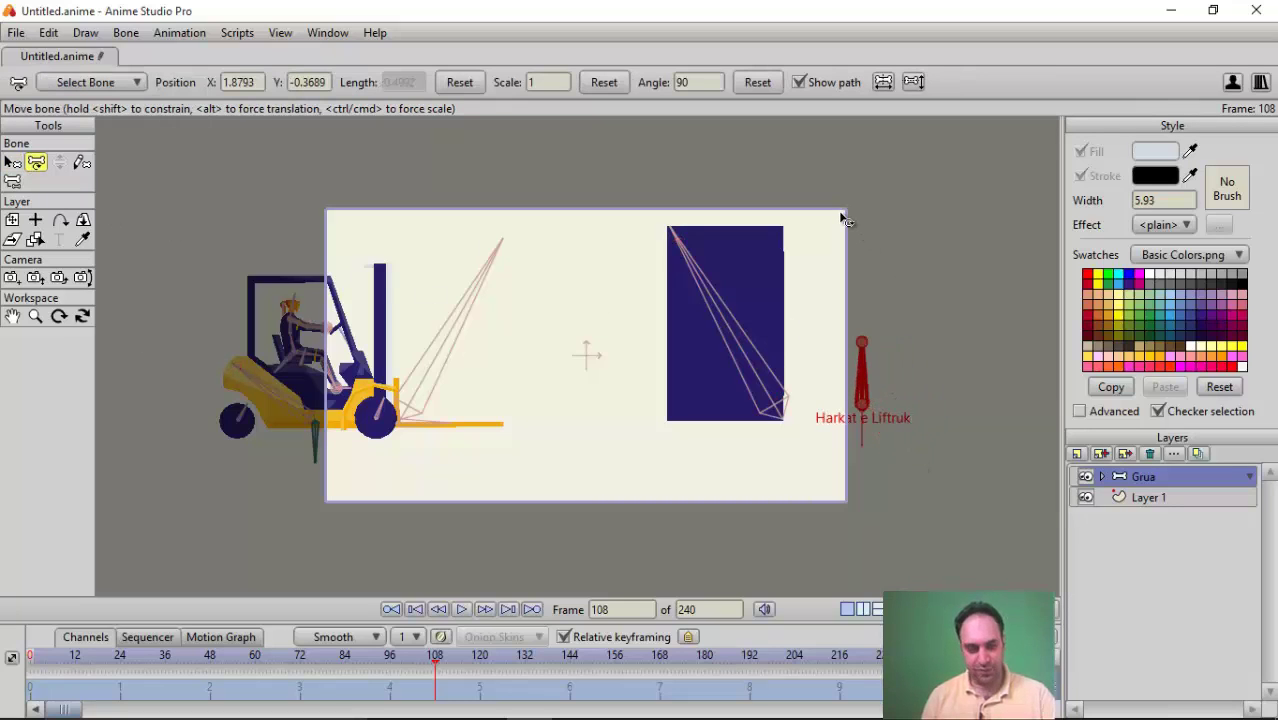
pyautogui.hotkey('ctrl', 'z')
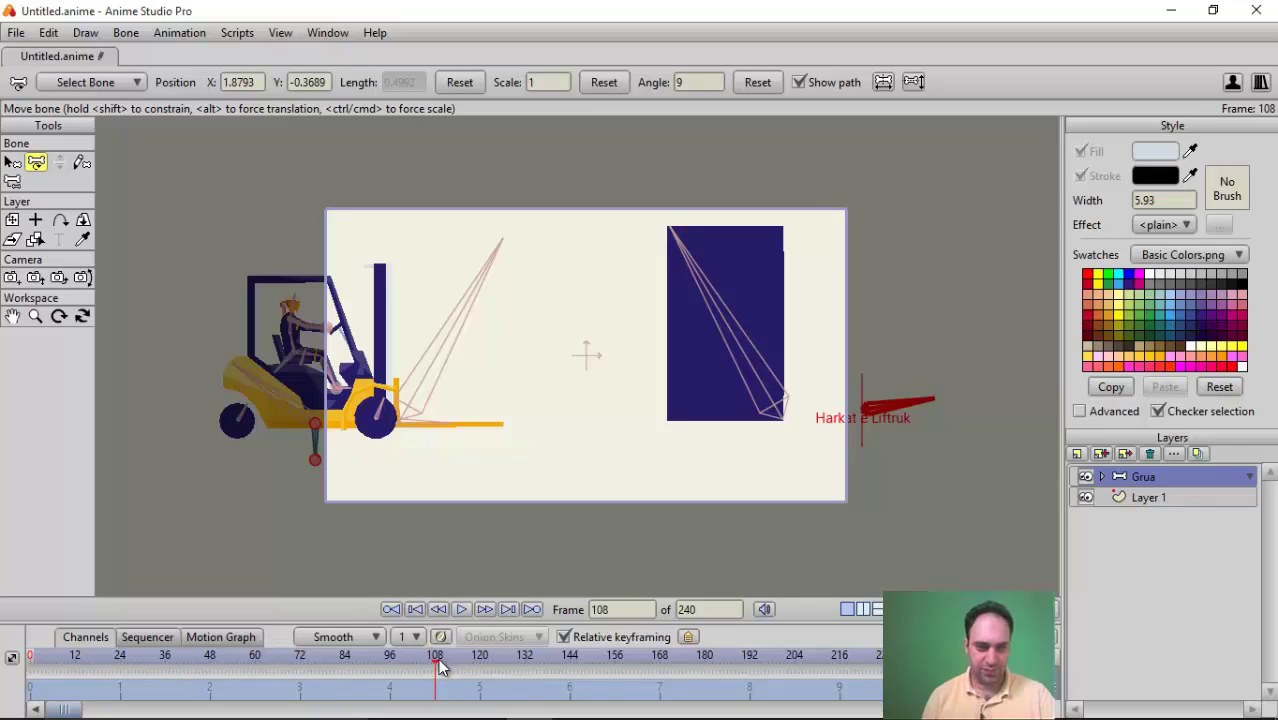
# - Scrub the timeline forward and back to the start to examine how the forklift moves with the dial's rotation
pyautogui.moveTo(432, 652); pyautogui.dragTo(745, 703)
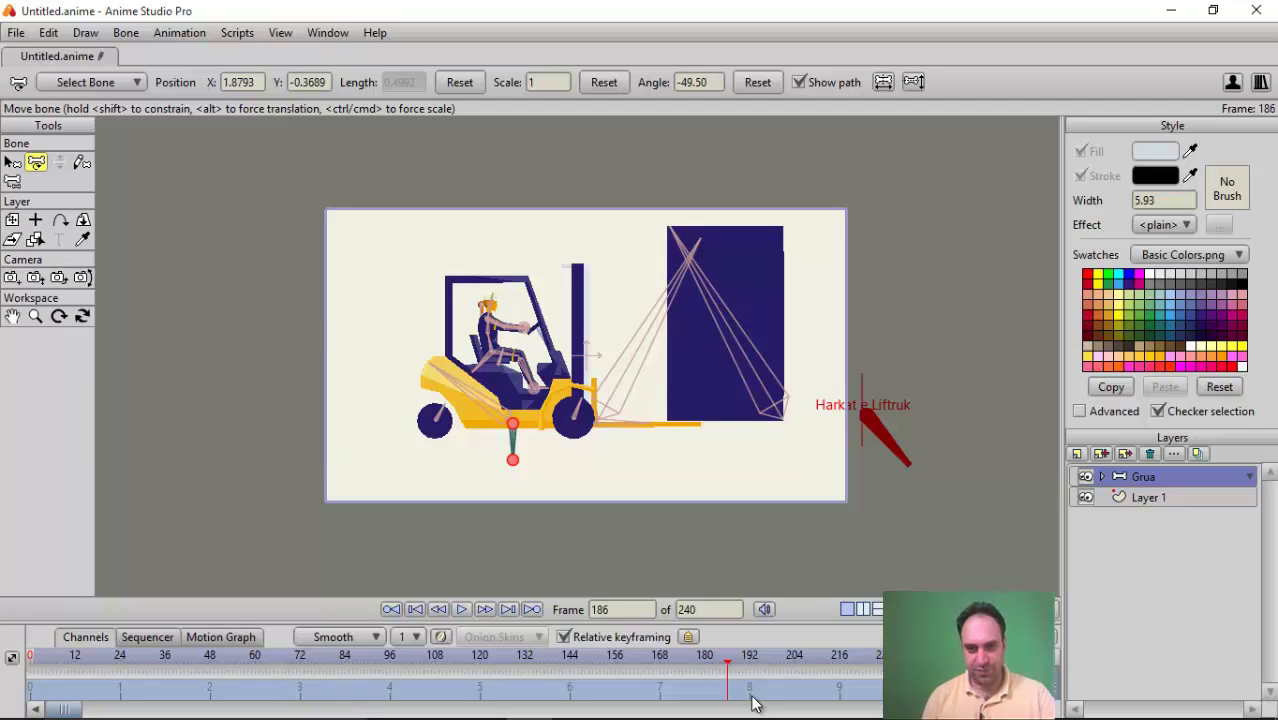
pyautogui.moveTo(754, 704); pyautogui.dragTo(833, 641)
pyautogui.moveTo(813, 660); pyautogui.dragTo(25, 676)
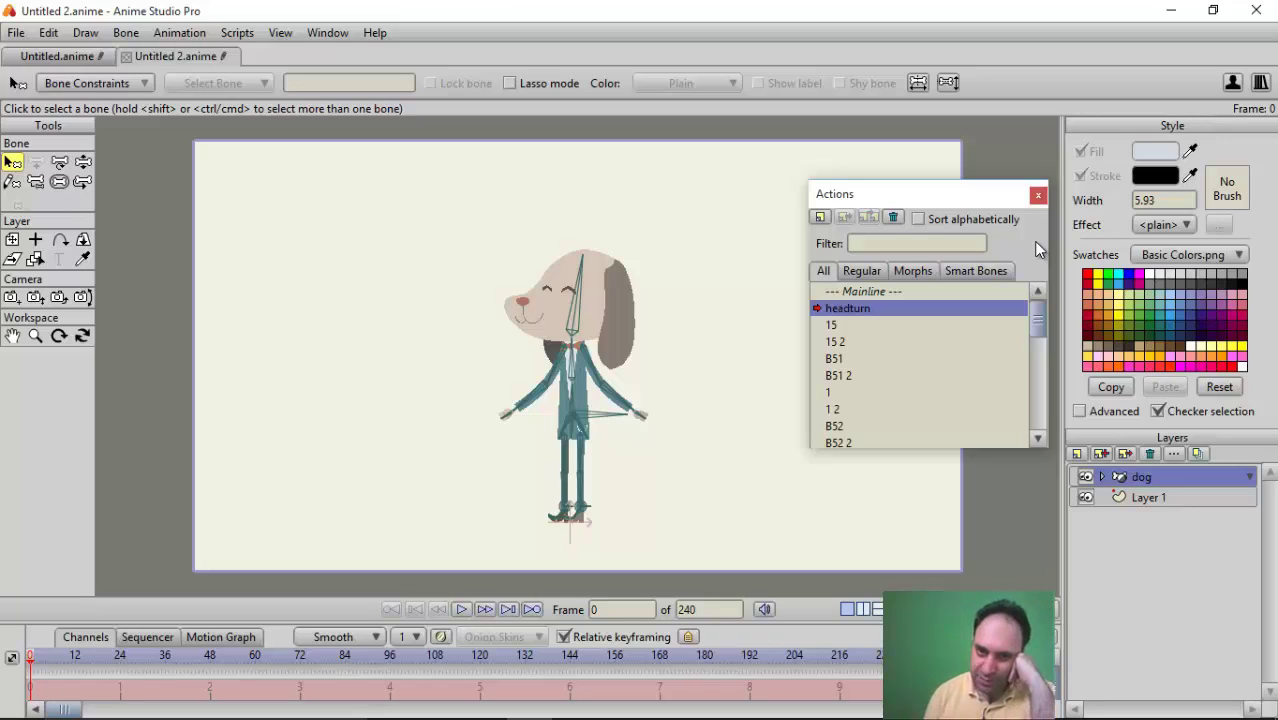
# - In the dog file, close the Actions window and add a separate upright bone to the dog layer, beside and above the head
pyautogui.click(1038, 194)
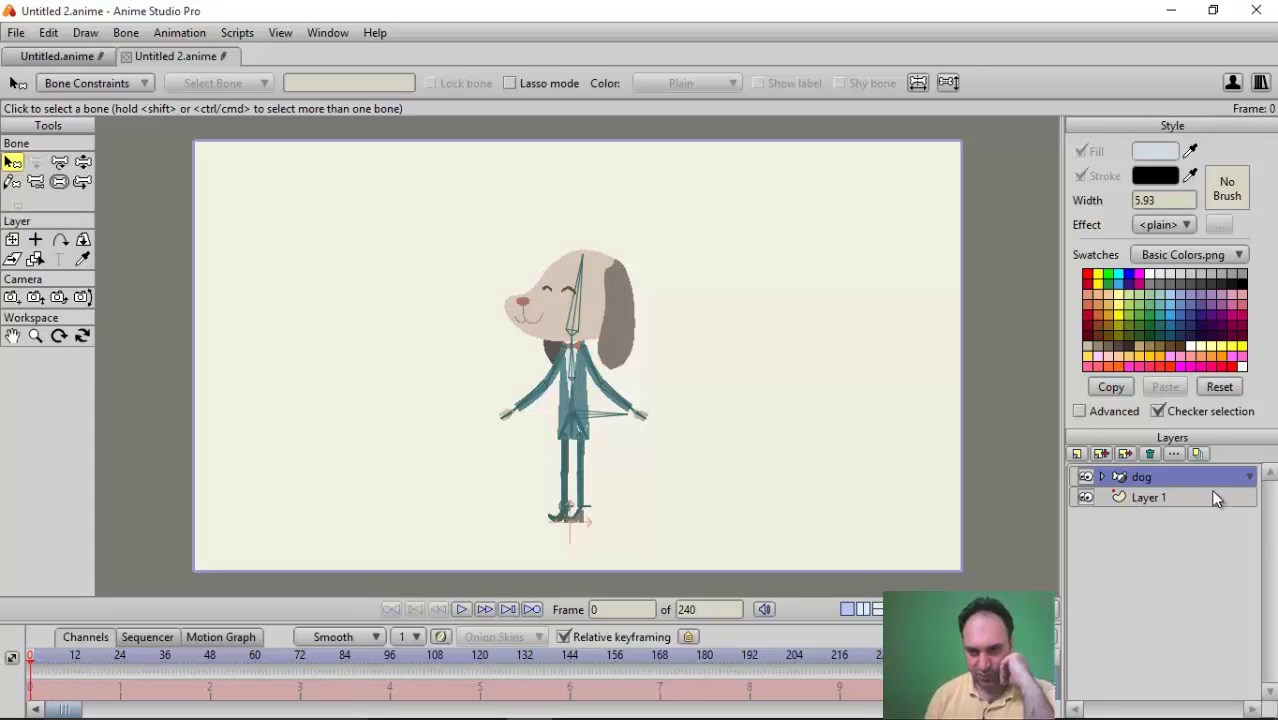
pyautogui.click(1134, 490)
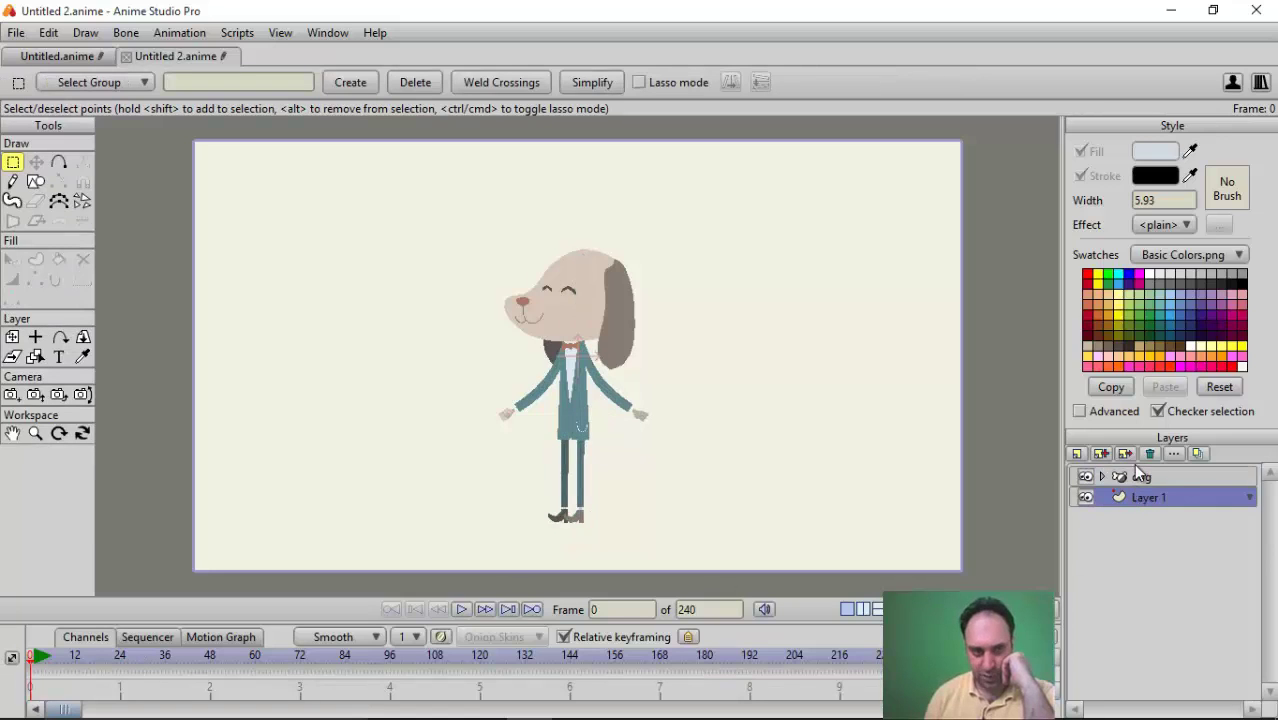
pyautogui.click(1139, 476)
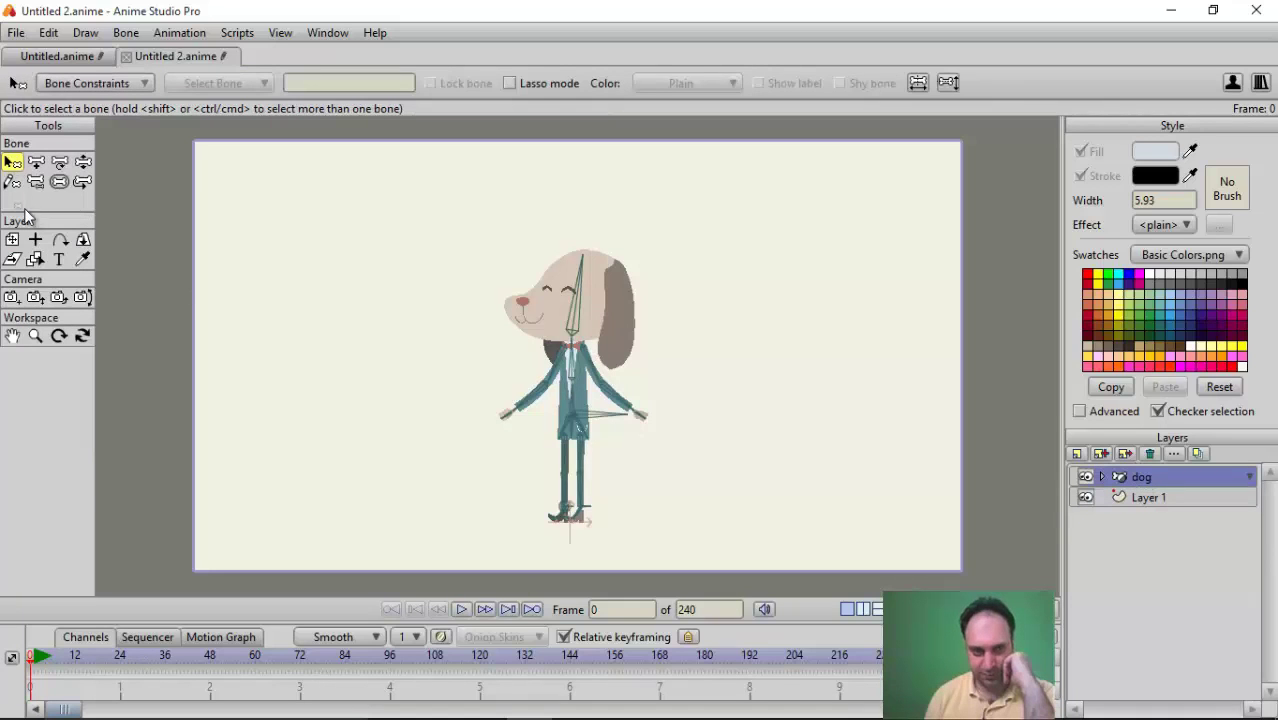
pyautogui.click(35, 162)
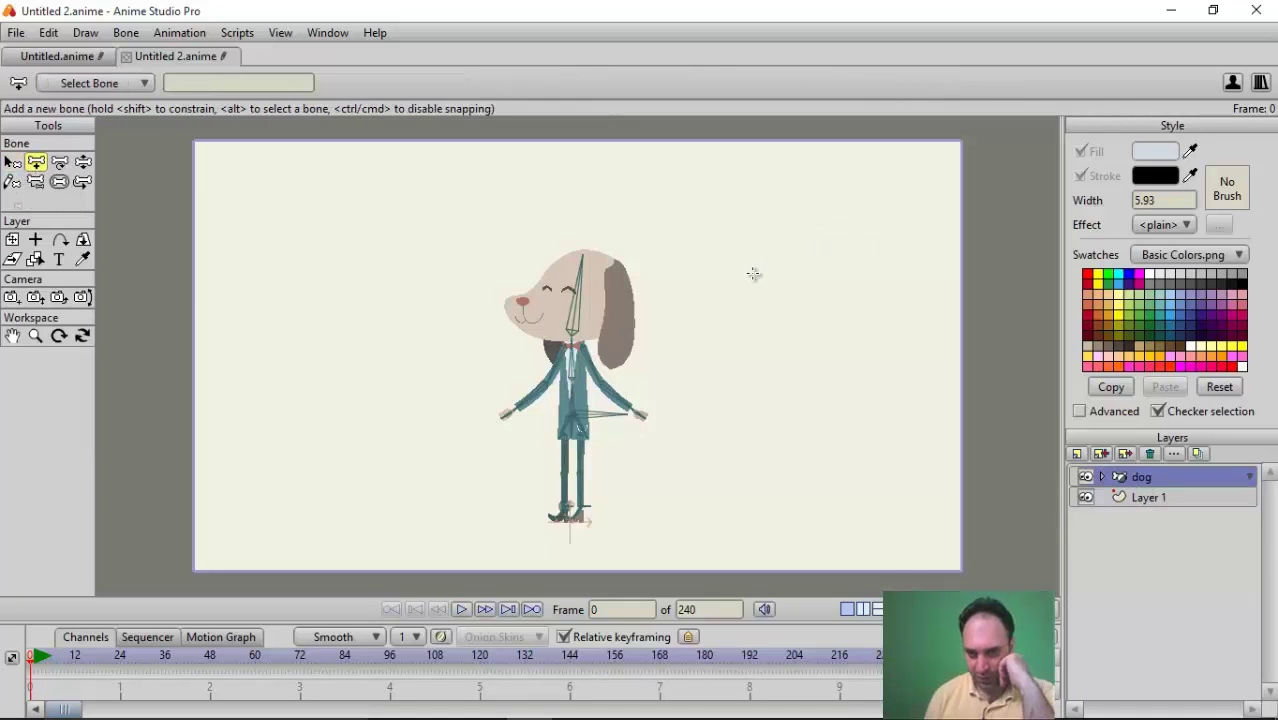
pyautogui.moveTo(752, 260); pyautogui.dragTo(752, 180)
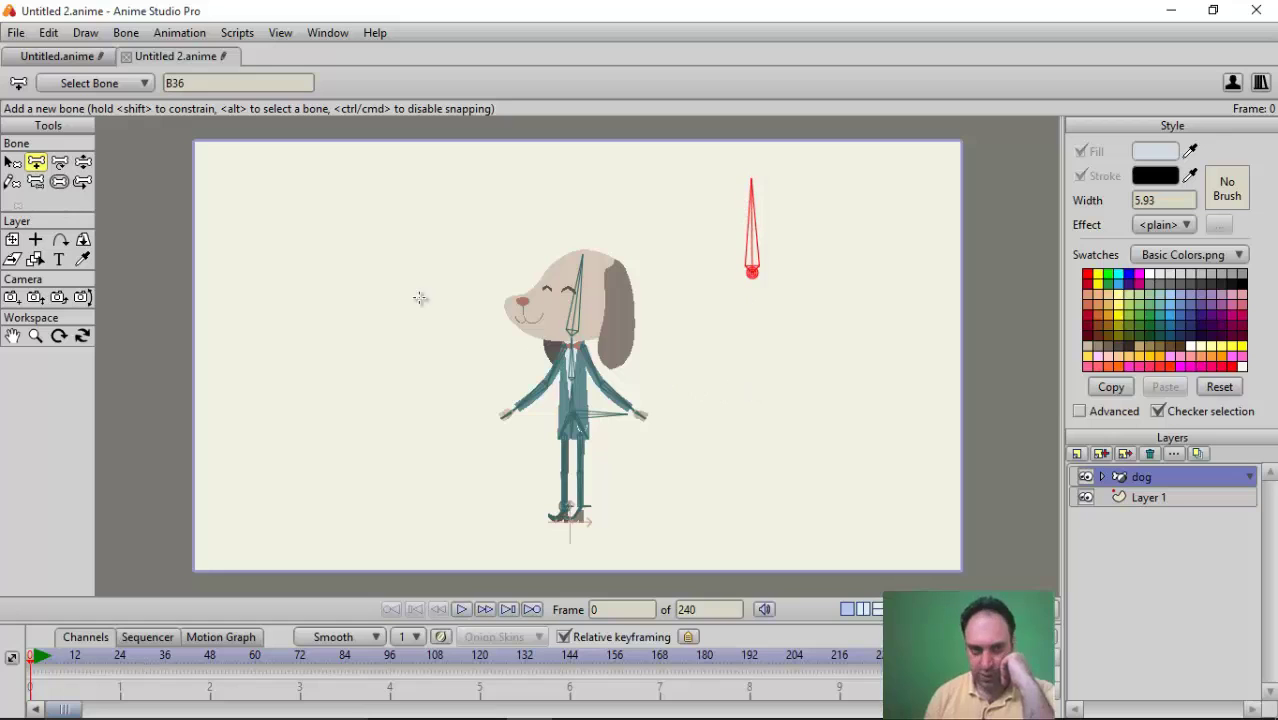
# - Make the new bone a smart bone dial named ear, with minimum angle -180, maximum angle 0 and a duration of 240 frames
pyautogui.click(12, 162)
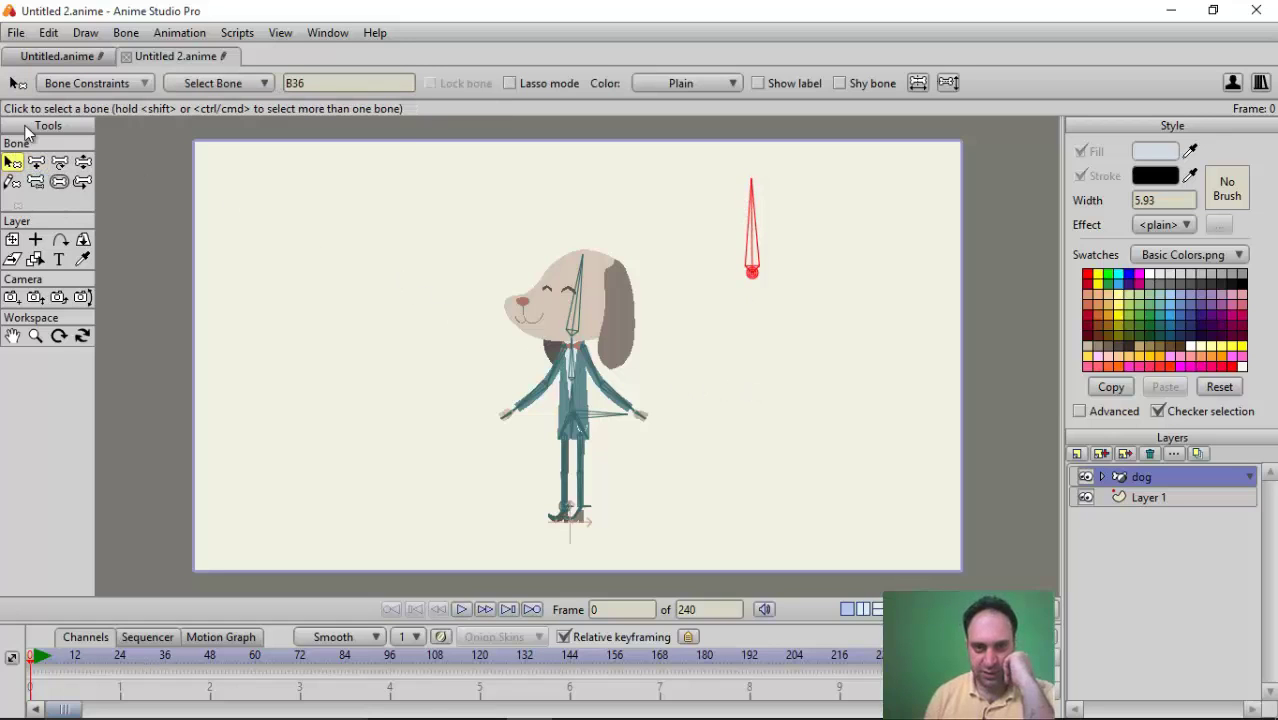
pyautogui.click(127, 33)
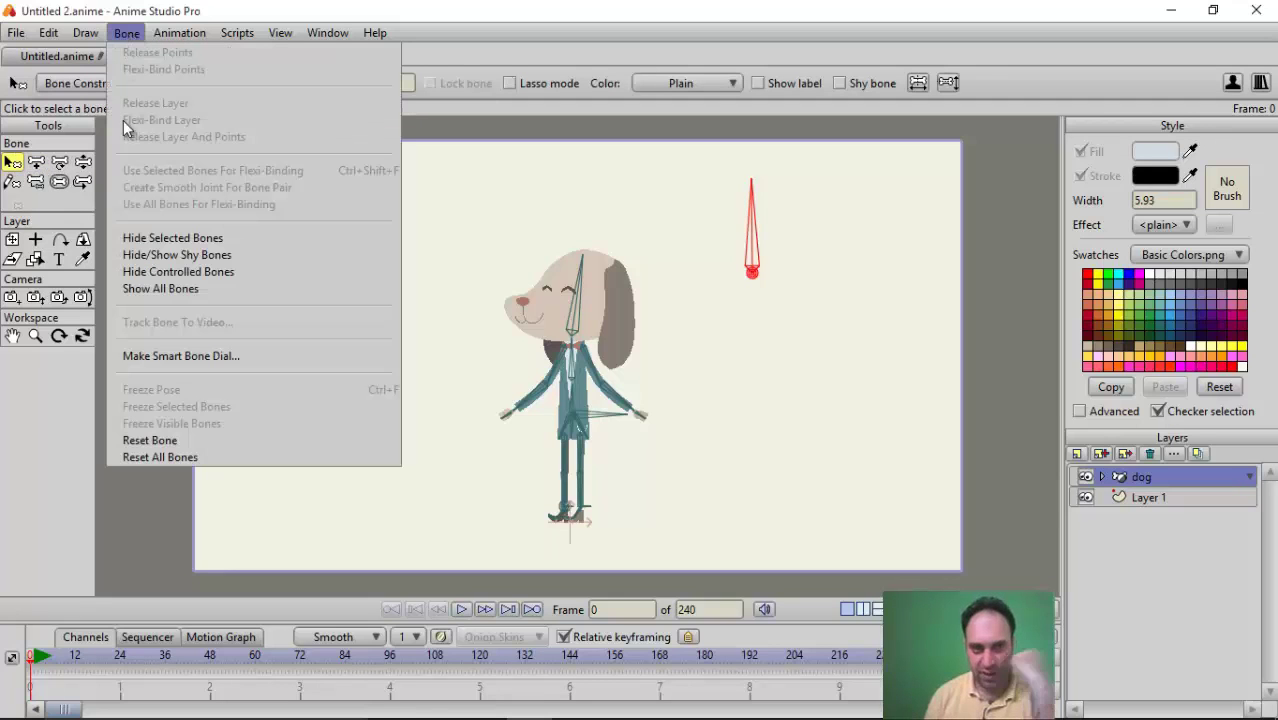
pyautogui.click(159, 357)
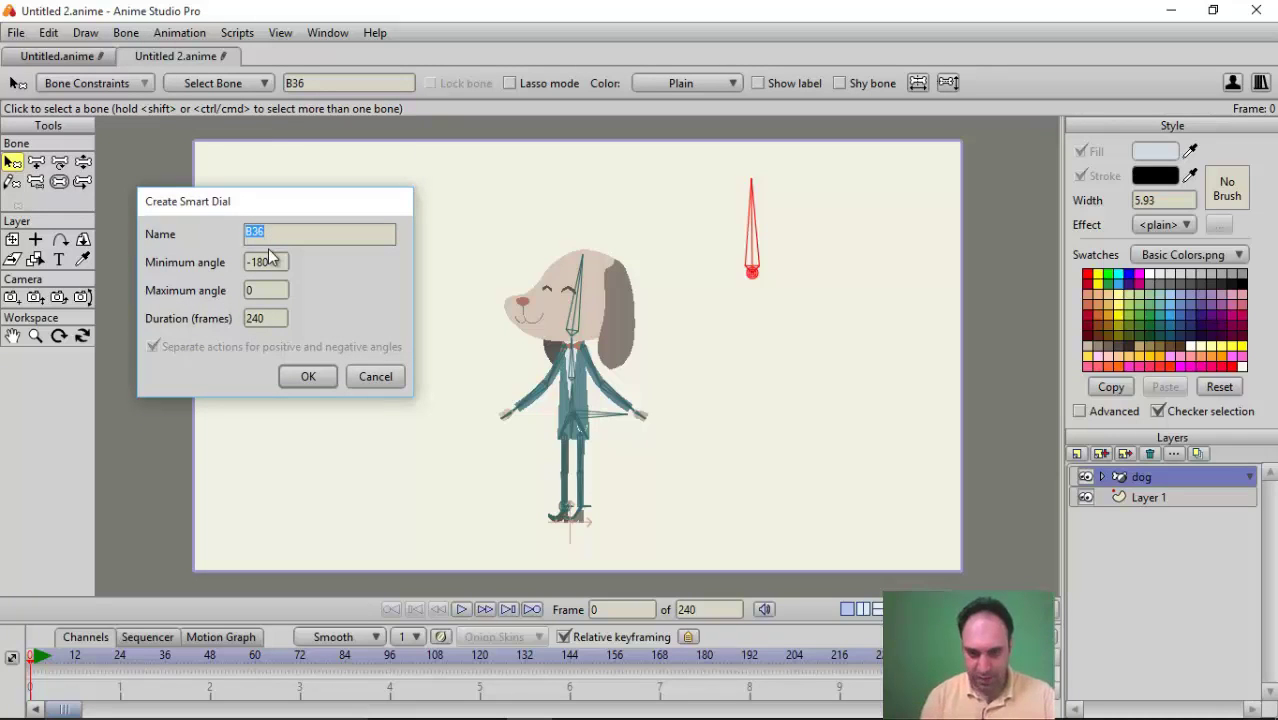
pyautogui.write('ear')
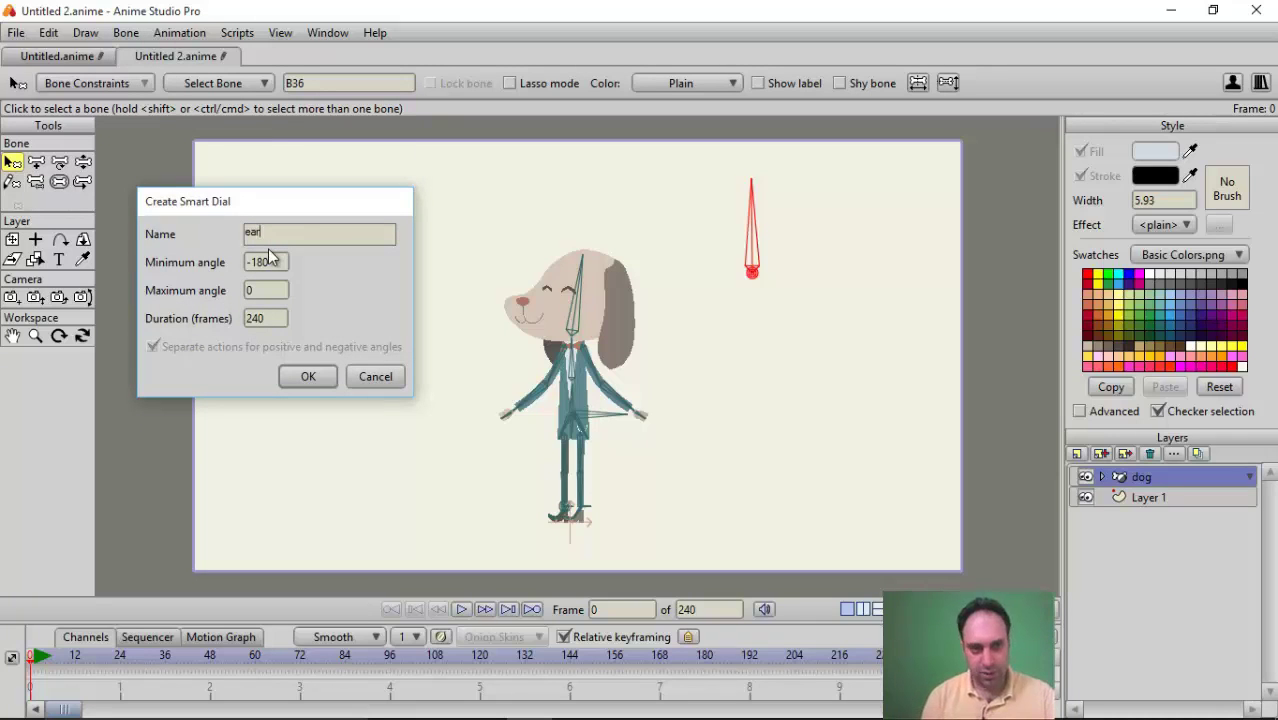
pyautogui.press('Return')
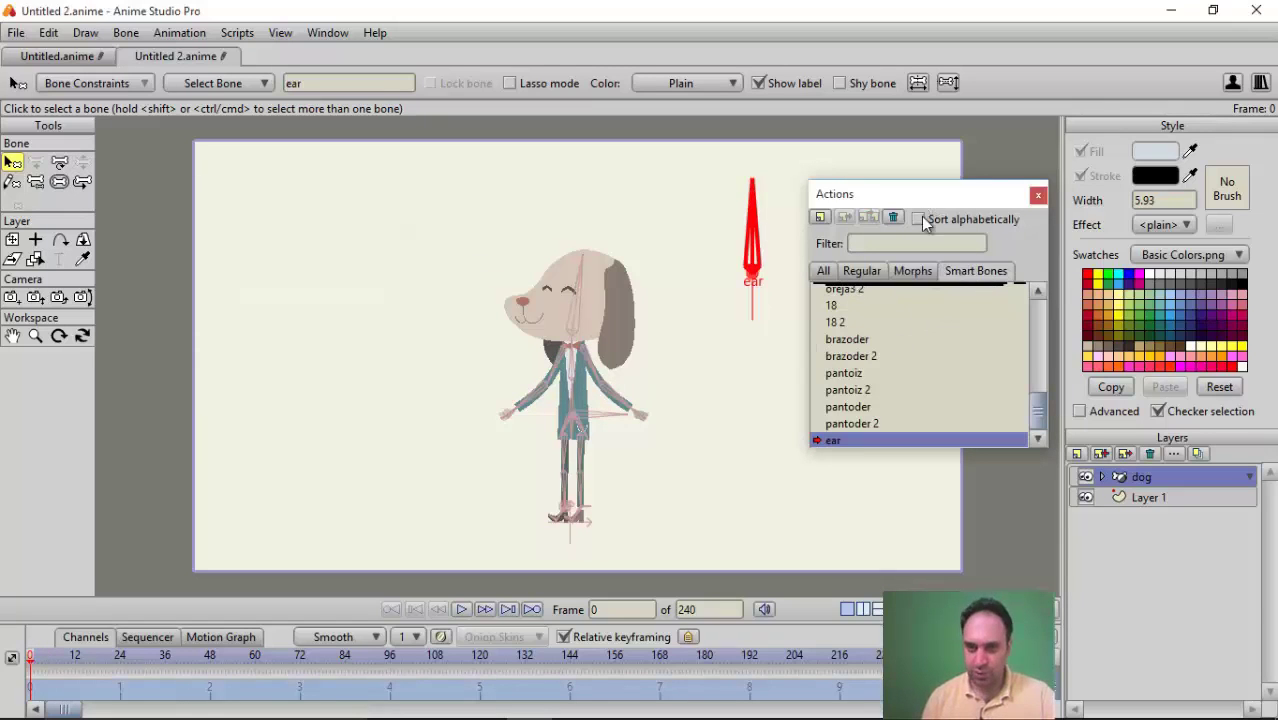
# - Go to frame 240 of the ear action and select the dog's near ear layer, oreja iz, for transforming its points
pyautogui.moveTo(922, 202); pyautogui.dragTo(903, 309)
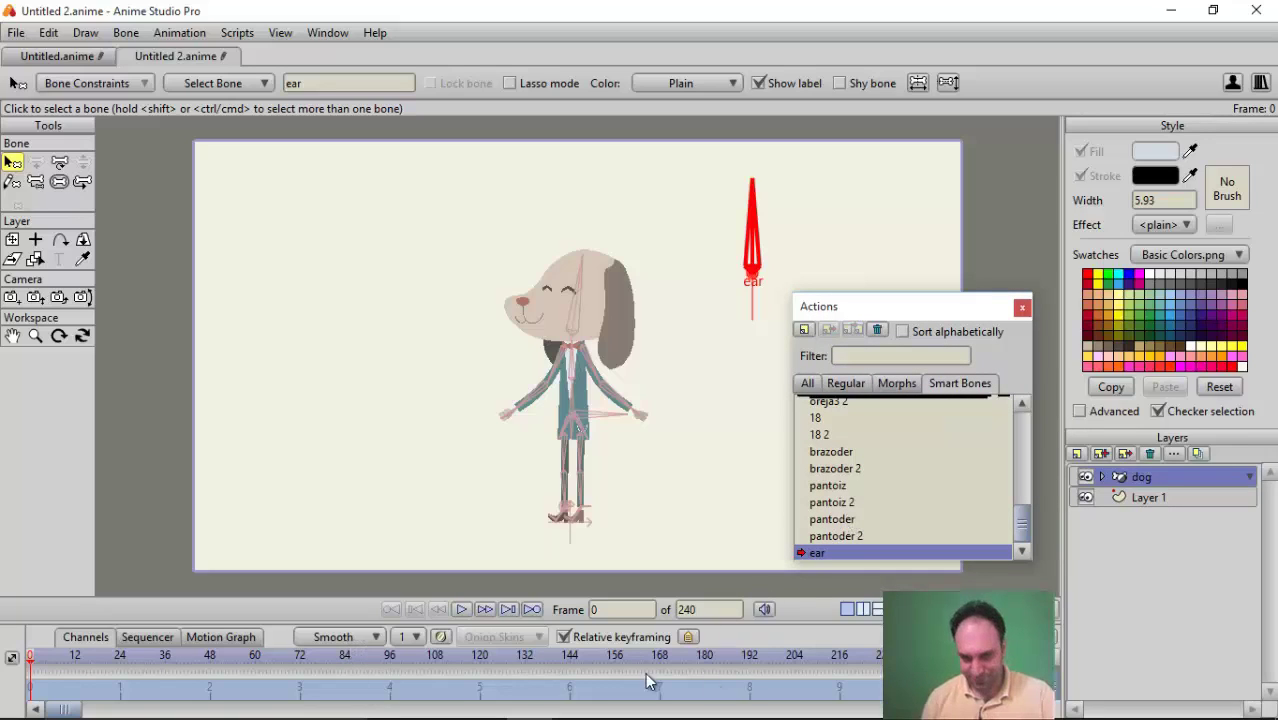
pyautogui.hotkey('ctrl', 'shift', 'Right')
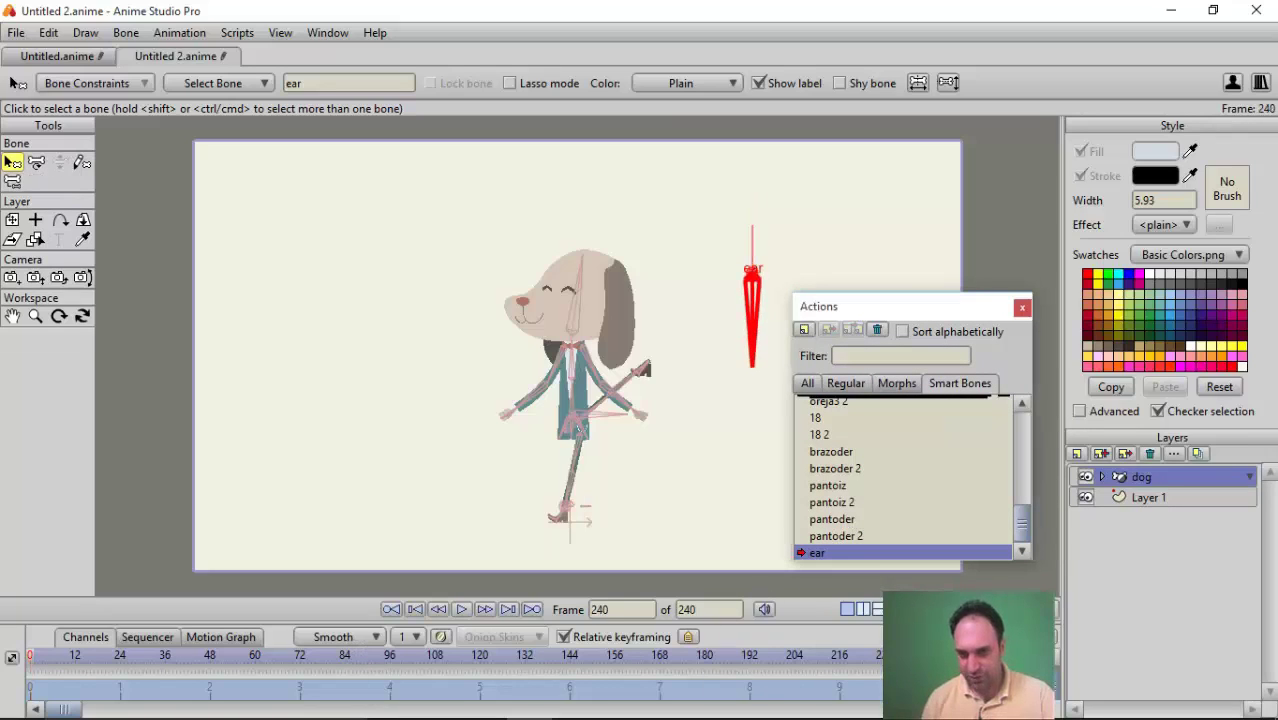
pyautogui.moveTo(740, 674); pyautogui.dragTo(942, 682)
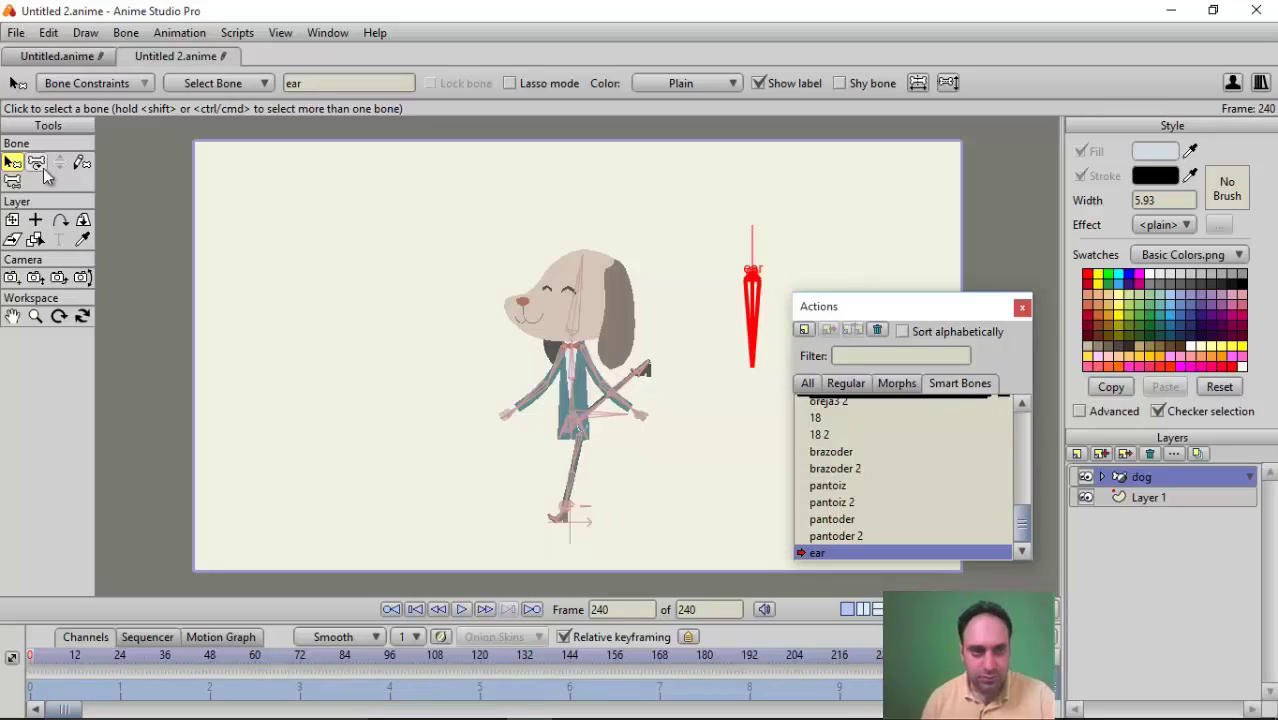
pyautogui.click(1102, 478)
pyautogui.click(36, 242)
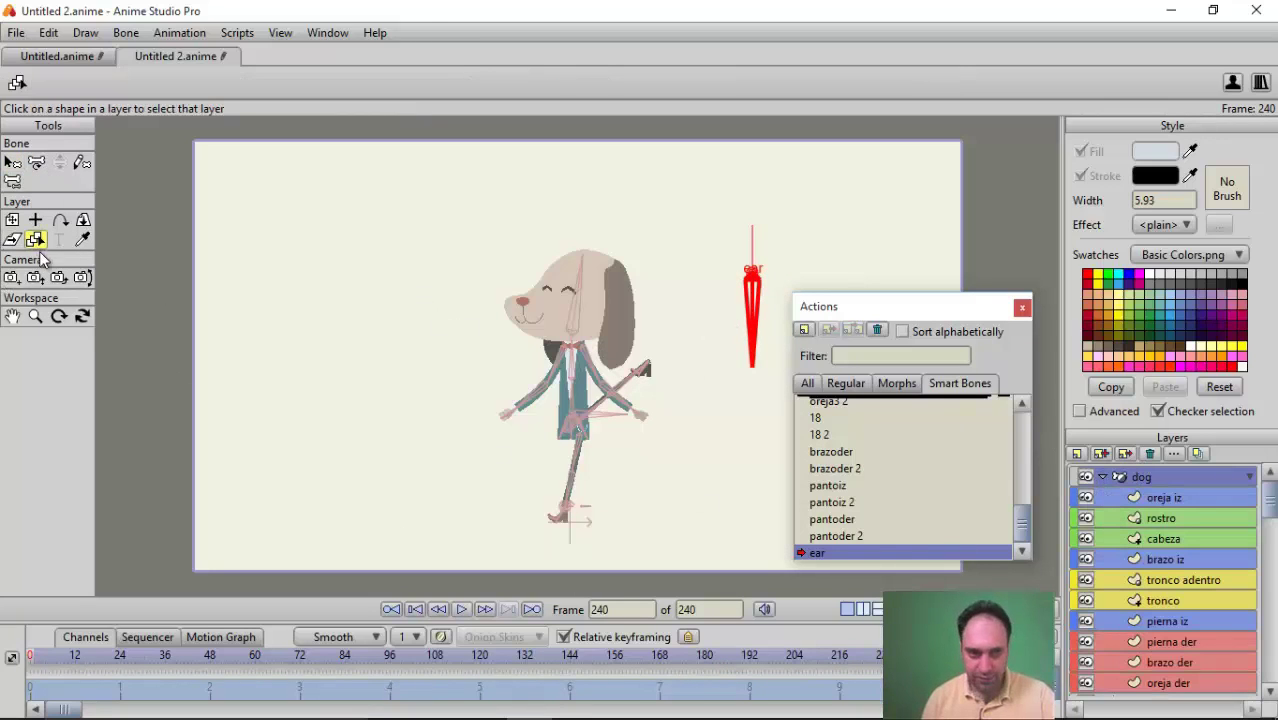
pyautogui.click(630, 328)
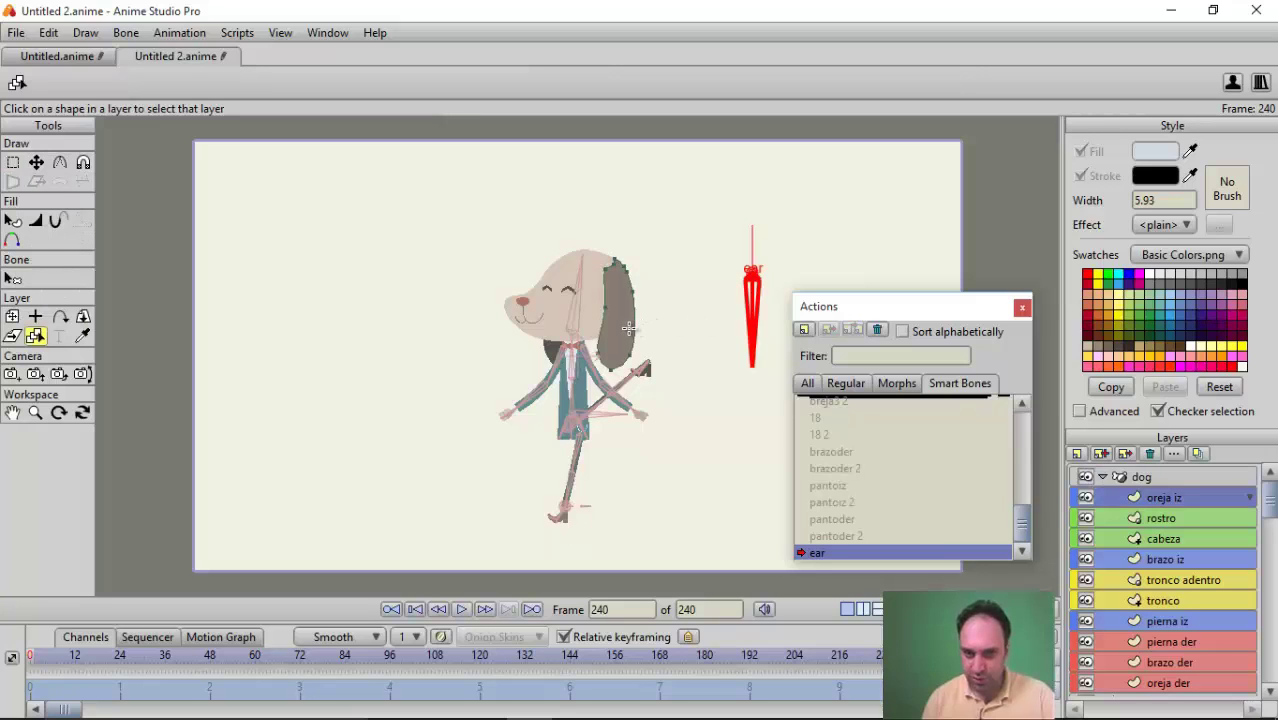
pyautogui.click(36, 162)
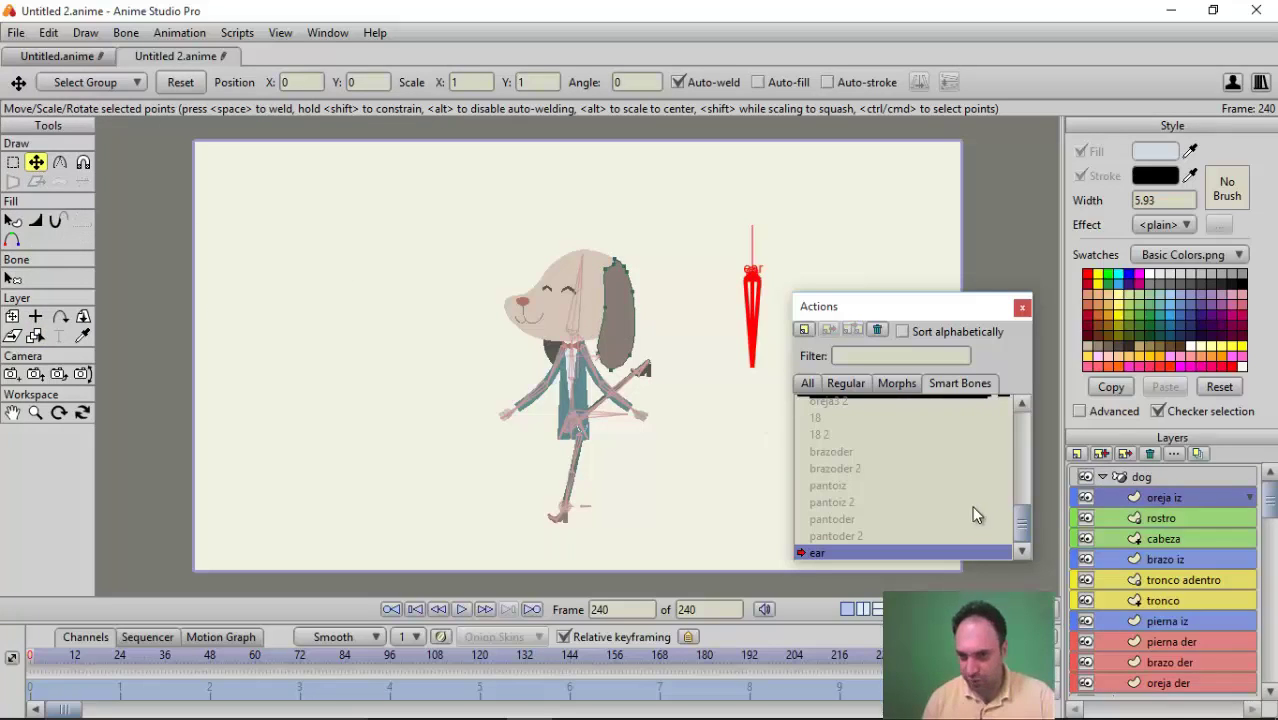
pyautogui.click(1085, 498)
pyautogui.click(1085, 498)
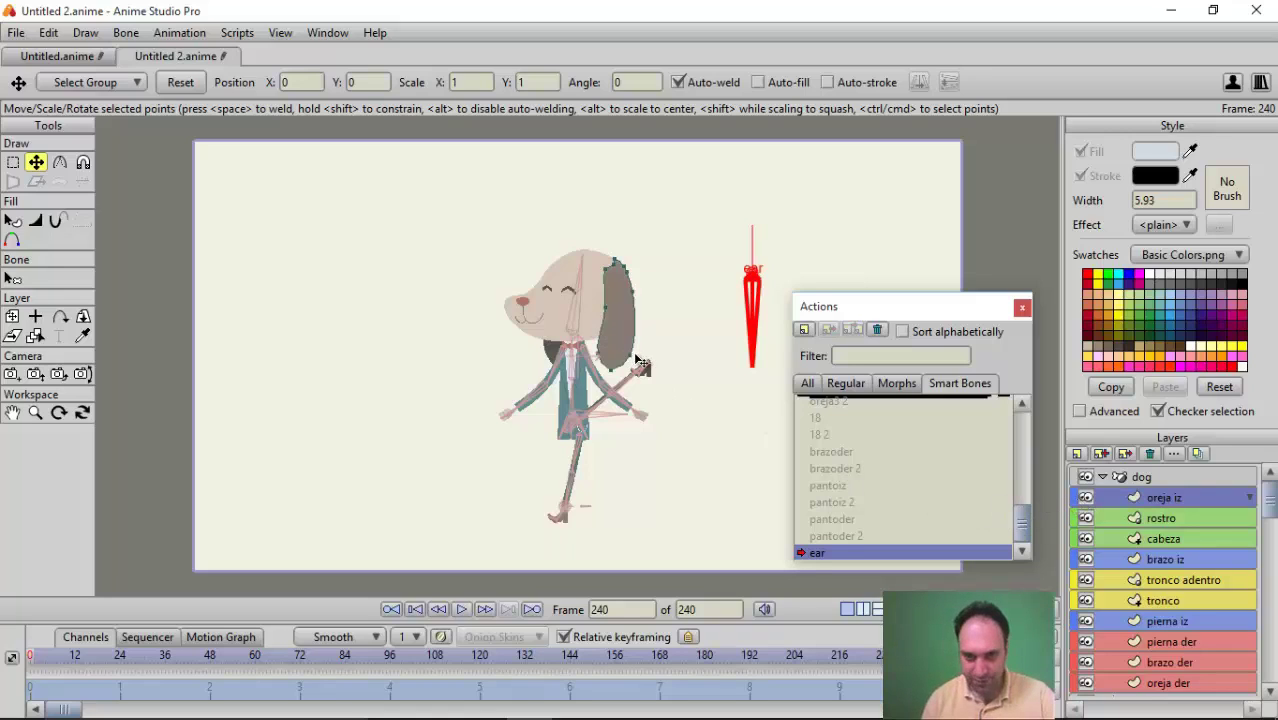
# - At frame 240, select the lower points of the oreja iz ear and move them outward, away from the back of the head
pyautogui.click(633, 364)
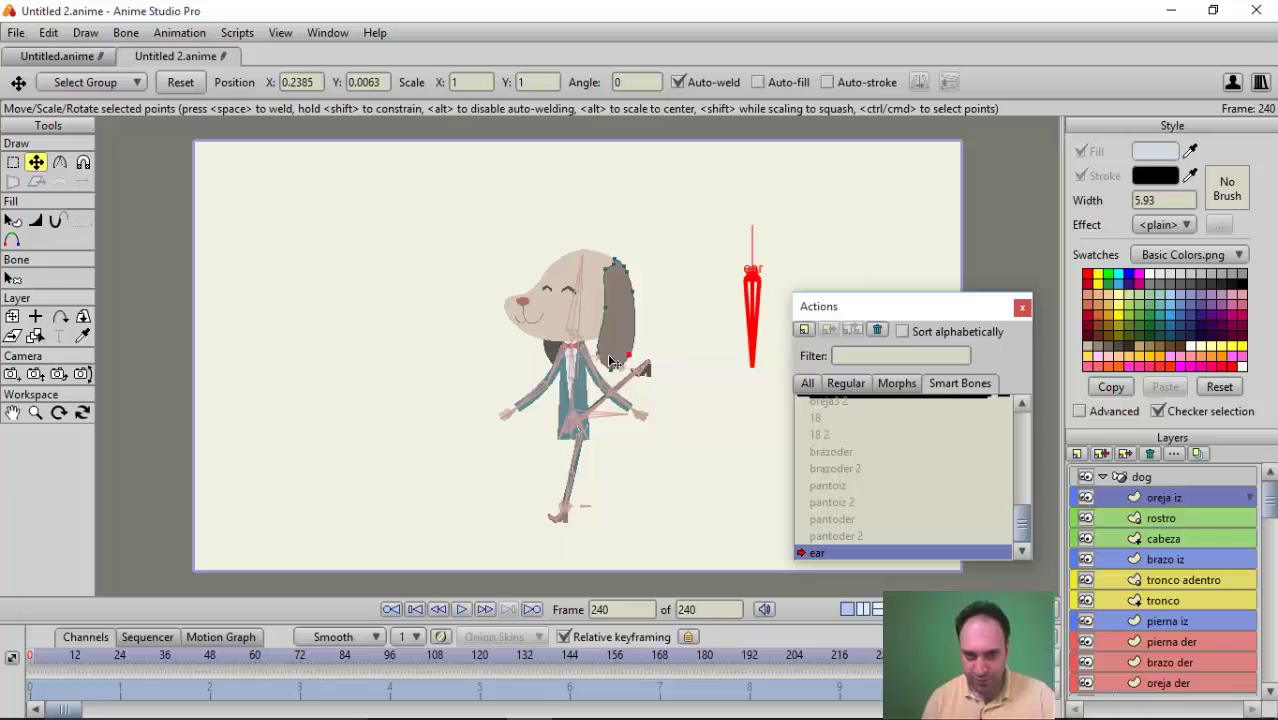
pyautogui.moveTo(604, 360); pyautogui.dragTo(620, 368)
pyautogui.scroll(2, 620, 368)
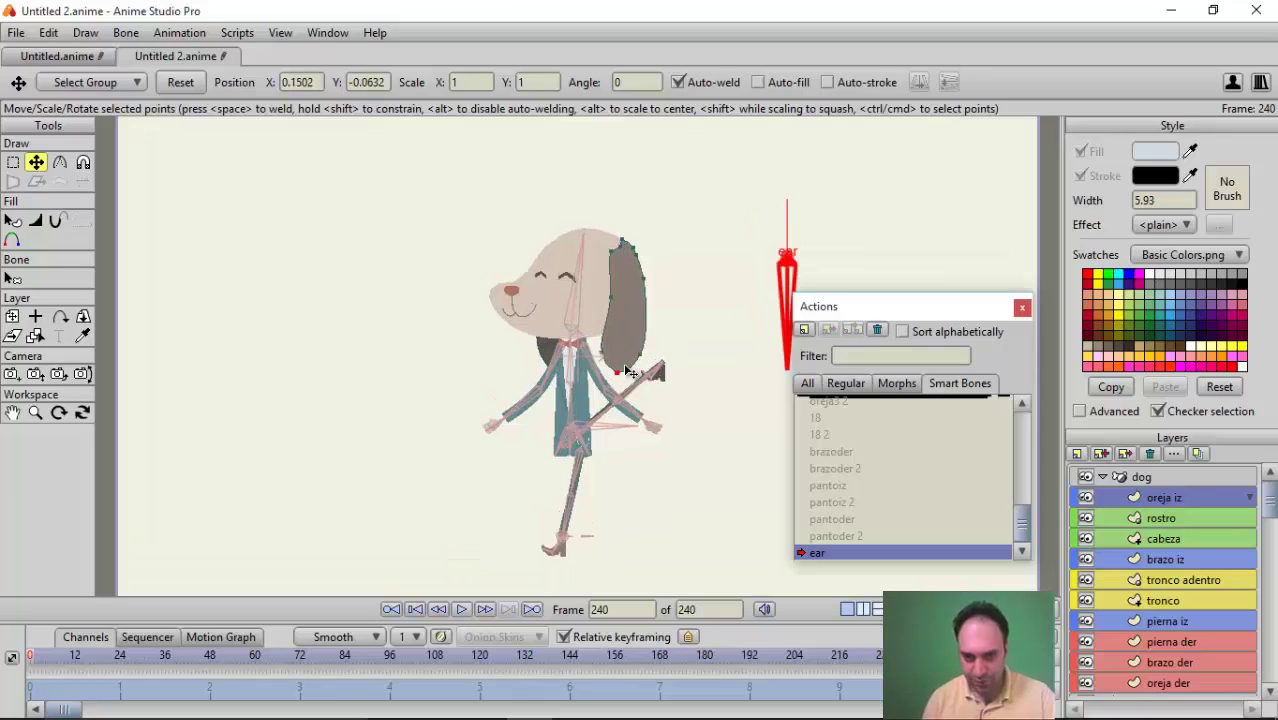
pyautogui.click(14, 163)
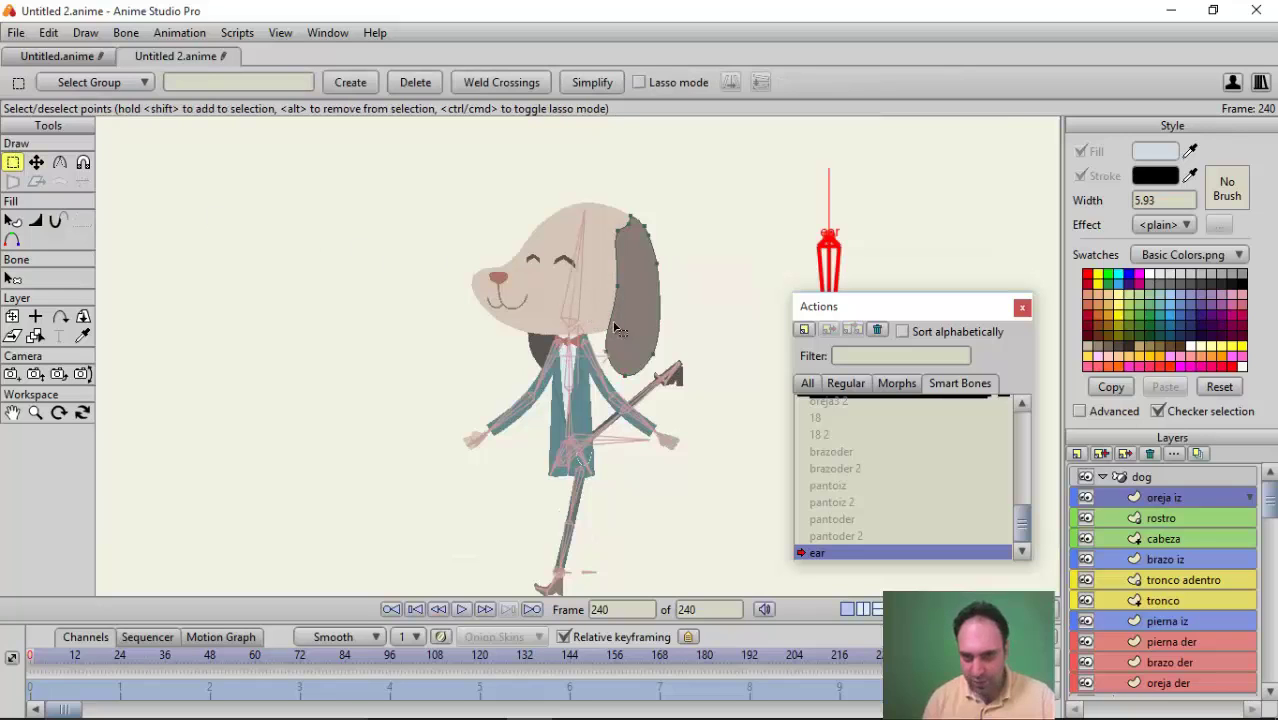
pyautogui.moveTo(600, 316); pyautogui.dragTo(678, 393)
pyautogui.click(35, 162)
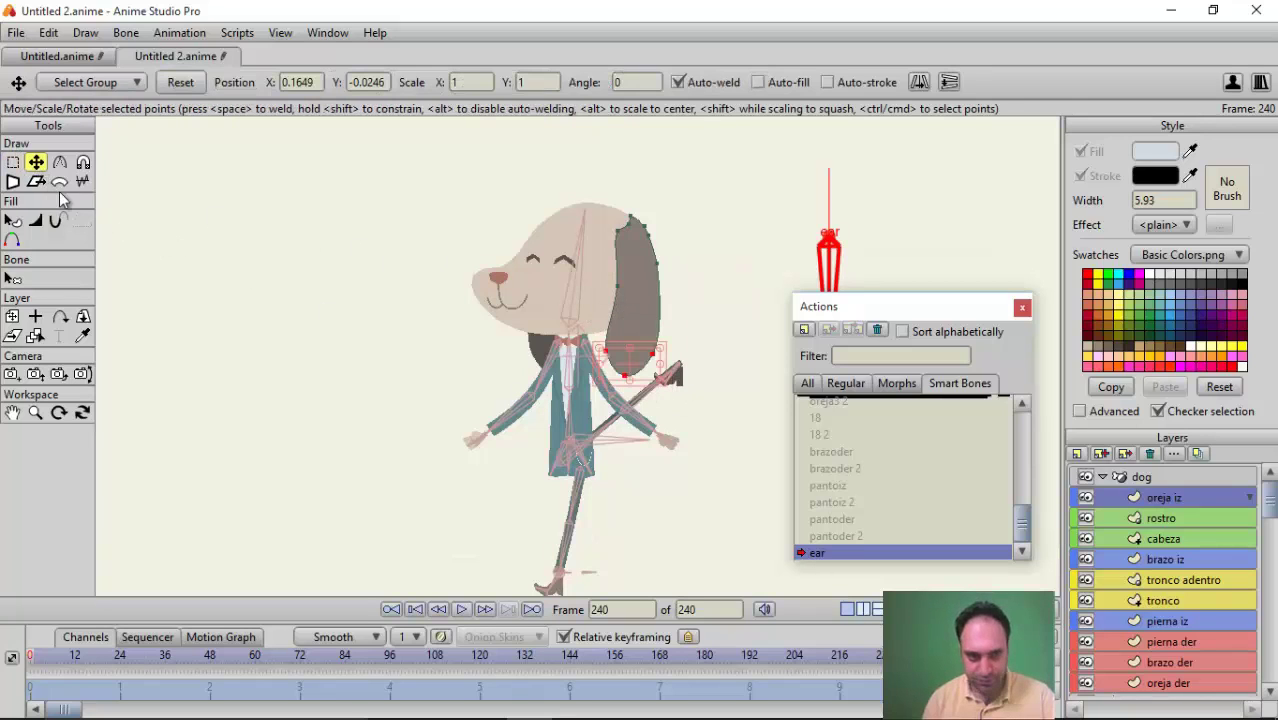
pyautogui.moveTo(634, 362); pyautogui.dragTo(686, 366)
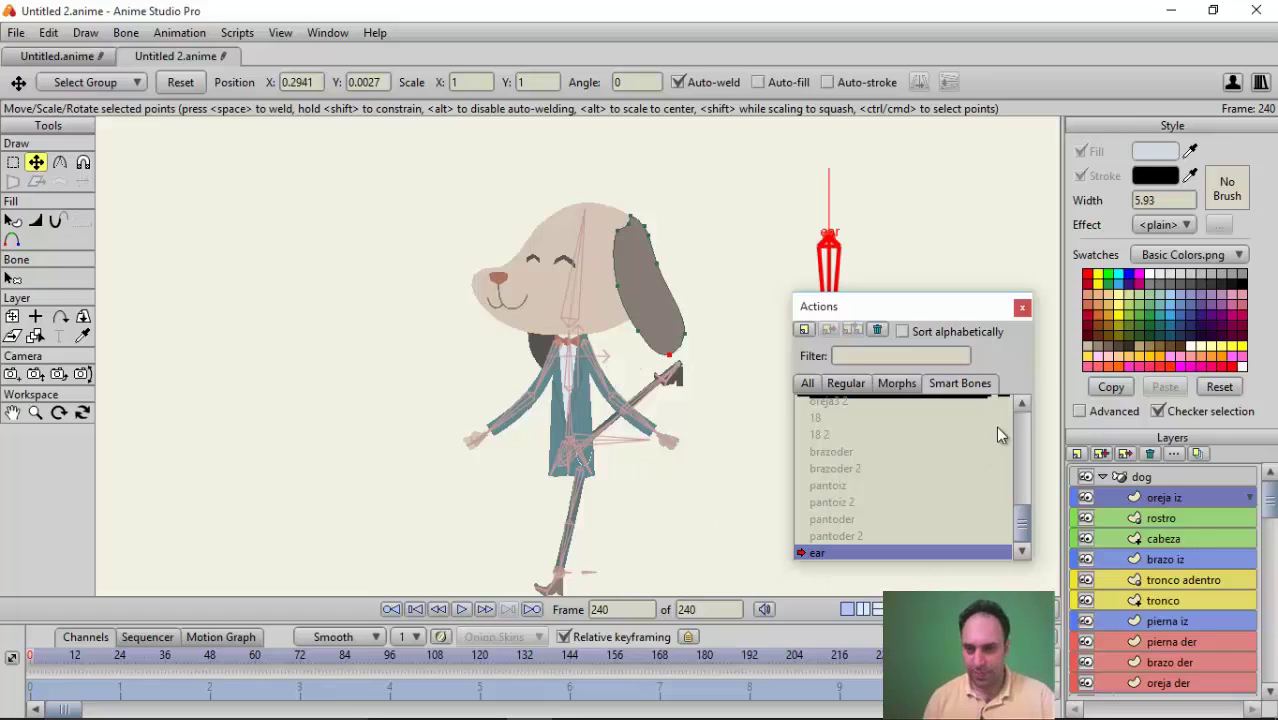
# - Close the Actions window and scrub the timeline back and forth to examine how the near ear follows the dial
pyautogui.click(1022, 307)
pyautogui.moveTo(930, 656)
pyautogui.mouseDown()
pyautogui.moveTo(4, 644)
pyautogui.moveTo(186, 626)
pyautogui.moveTo(840, 624)
pyautogui.moveTo(25, 632)
pyautogui.mouseUp()
pyautogui.press('space')
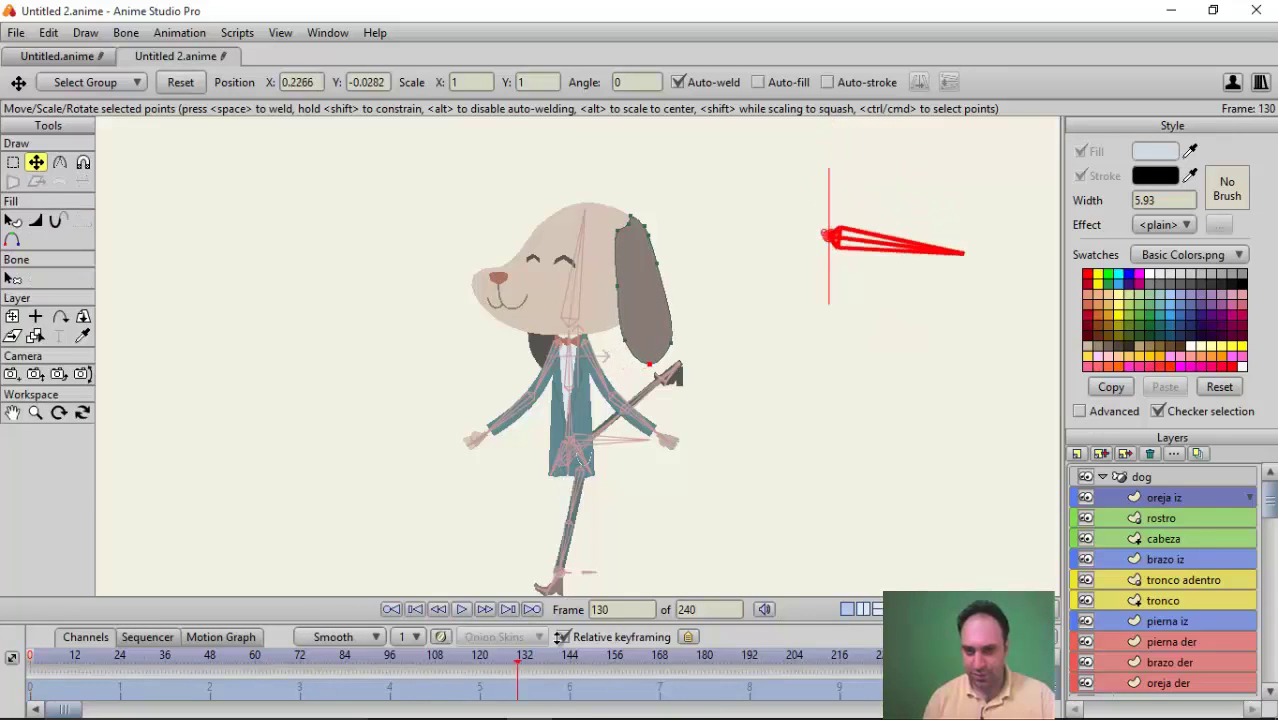
pyautogui.moveTo(172, 660); pyautogui.dragTo(7, 681)
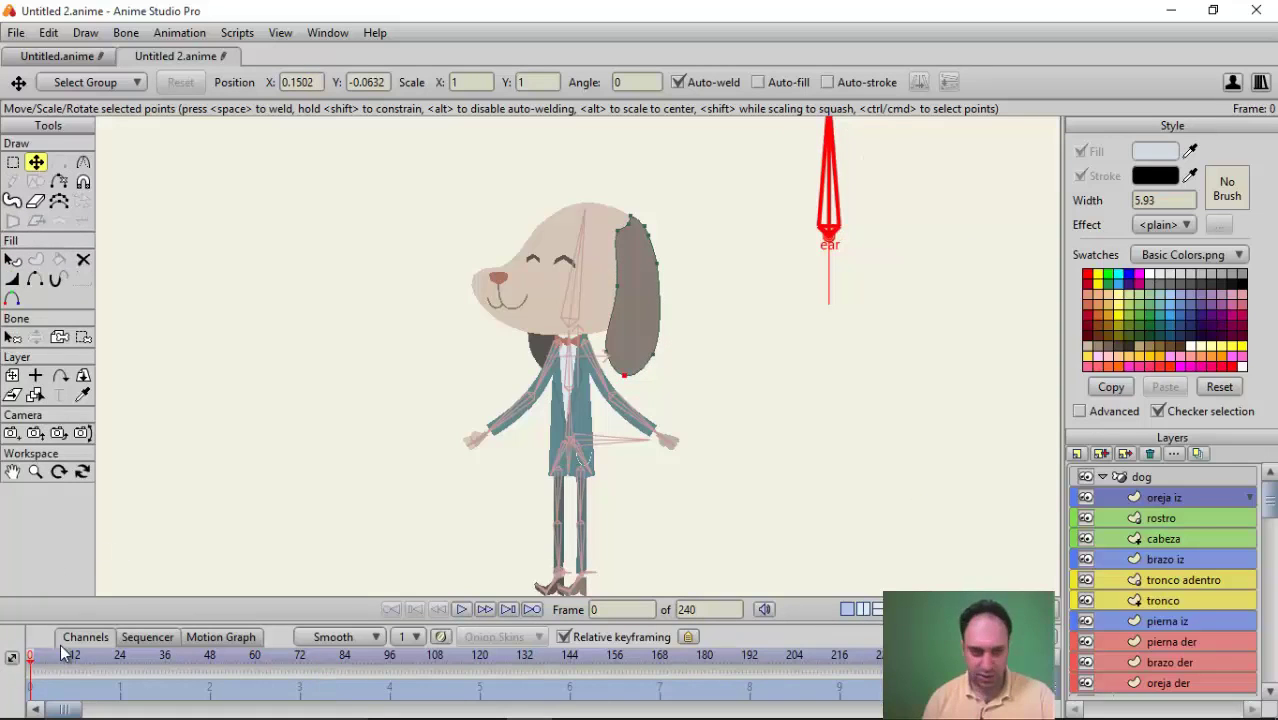
pyautogui.click(122, 662)
pyautogui.moveTo(207, 665); pyautogui.dragTo(43, 686)
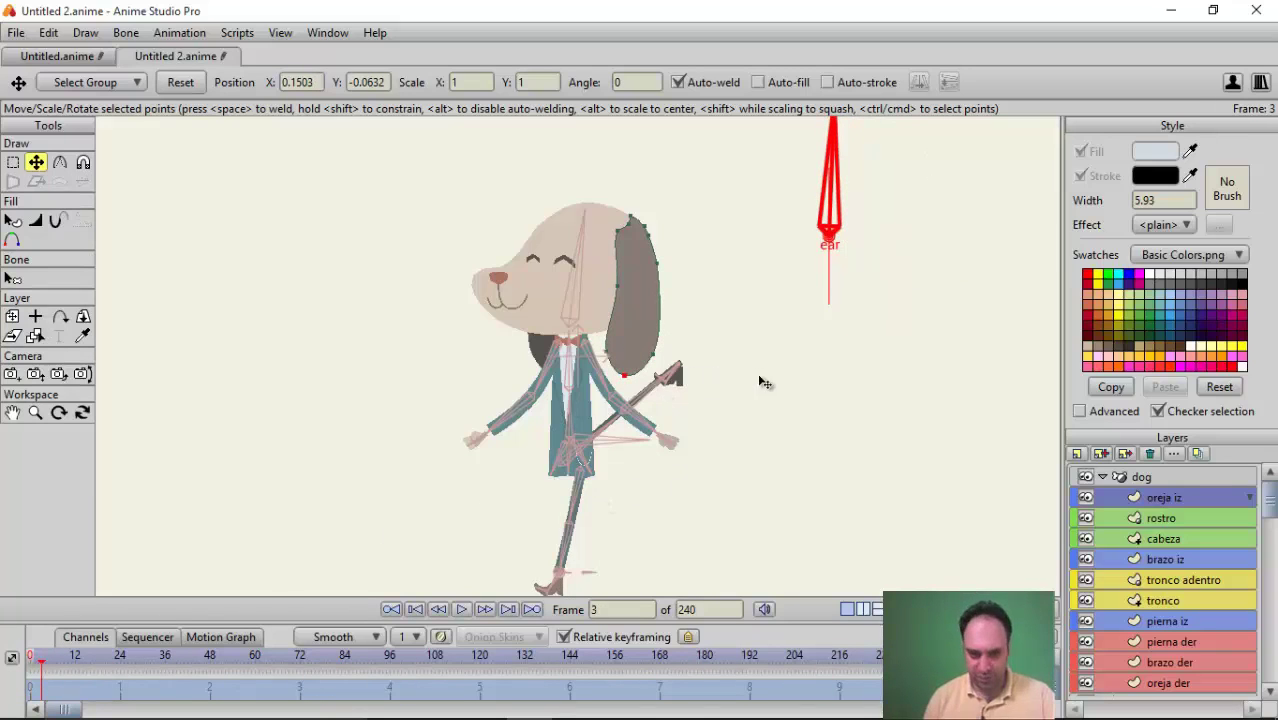
pyautogui.moveTo(43, 668); pyautogui.dragTo(5, 680)
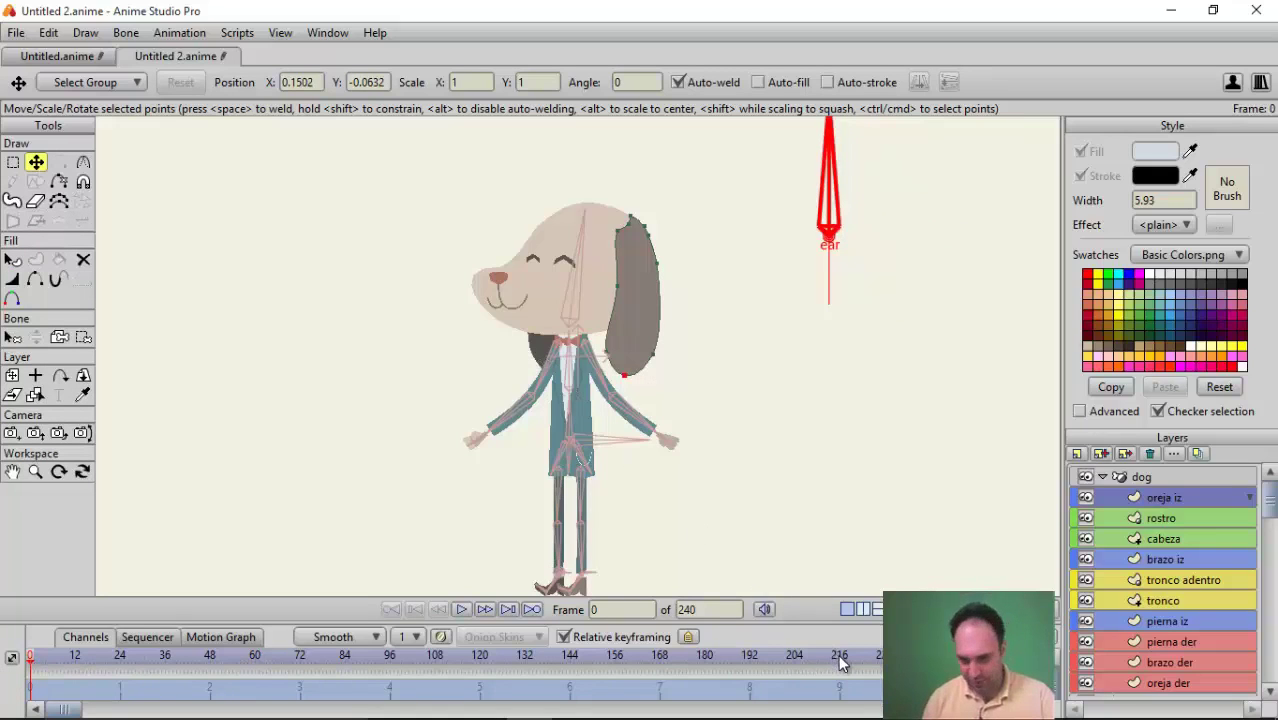
pyautogui.moveTo(840, 662)
pyautogui.mouseDown()
pyautogui.moveTo(930, 664)
pyautogui.moveTo(30, 664)
pyautogui.mouseUp()
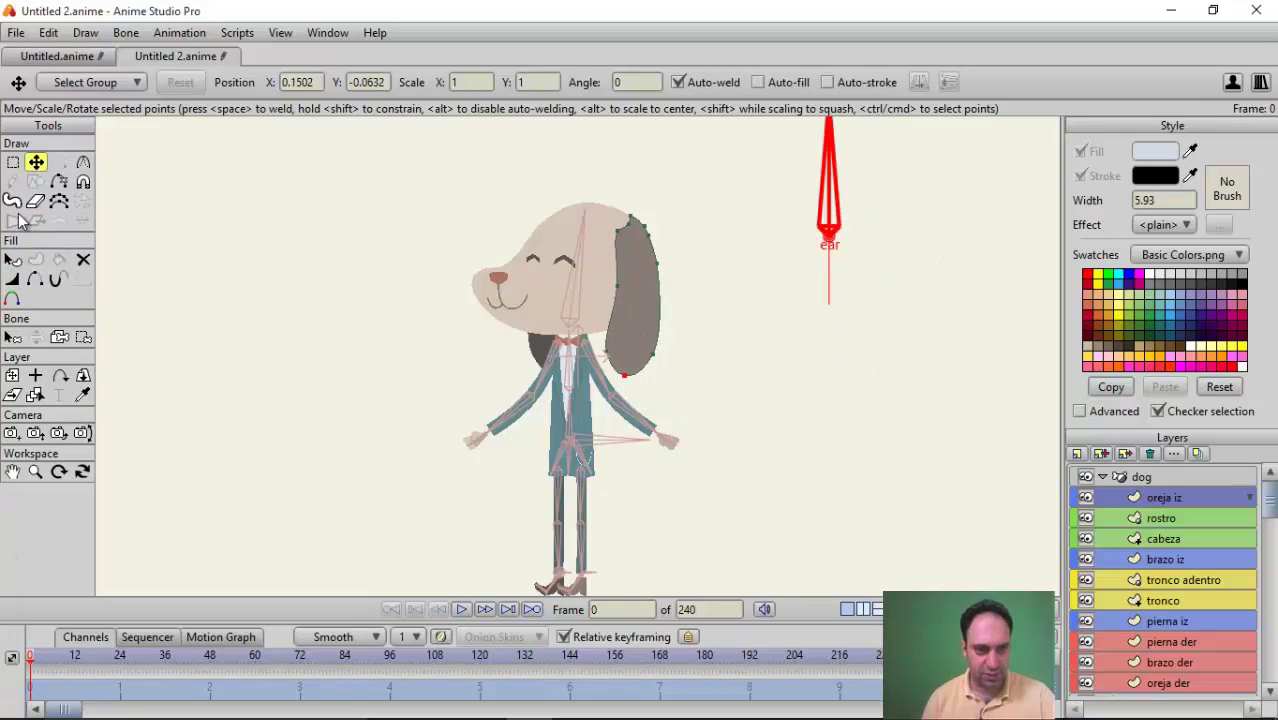
# - Return to frame 0, hide the cabeza head layer and select the far ear layer, oreja der
pyautogui.click(35, 394)
pyautogui.click(550, 285)
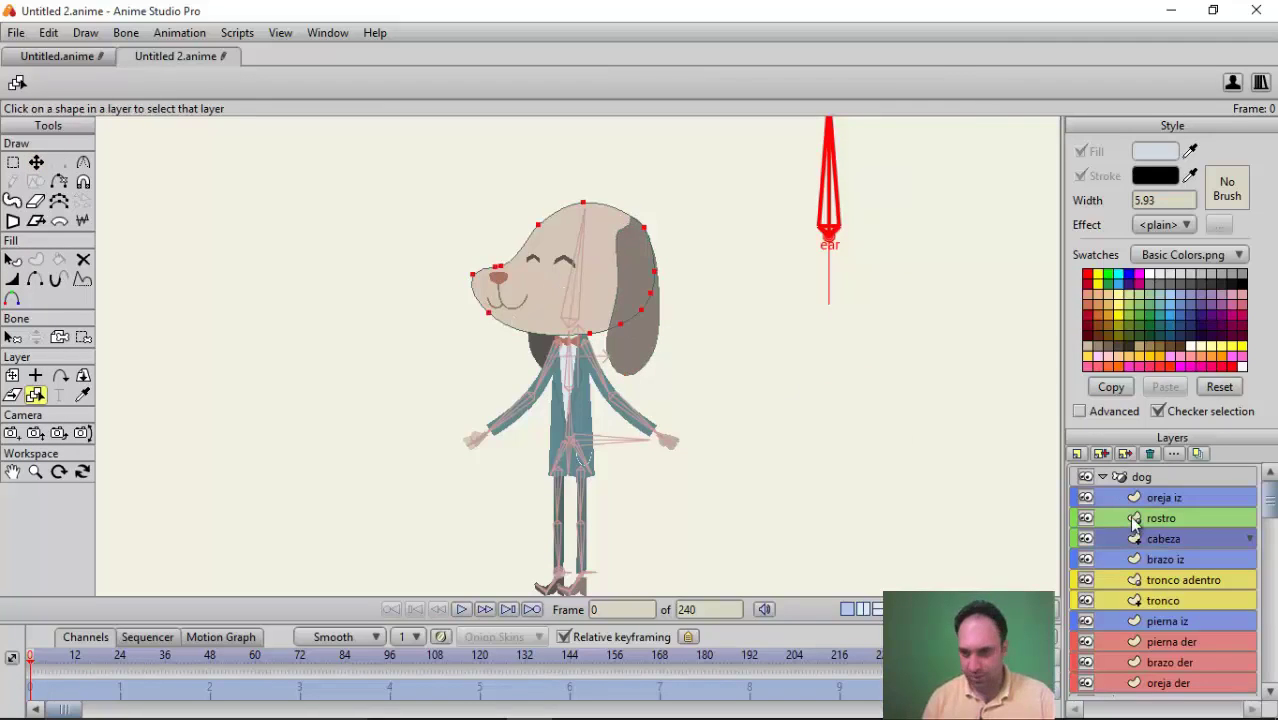
pyautogui.click(1086, 497)
pyautogui.click(1086, 497)
pyautogui.click(1086, 540)
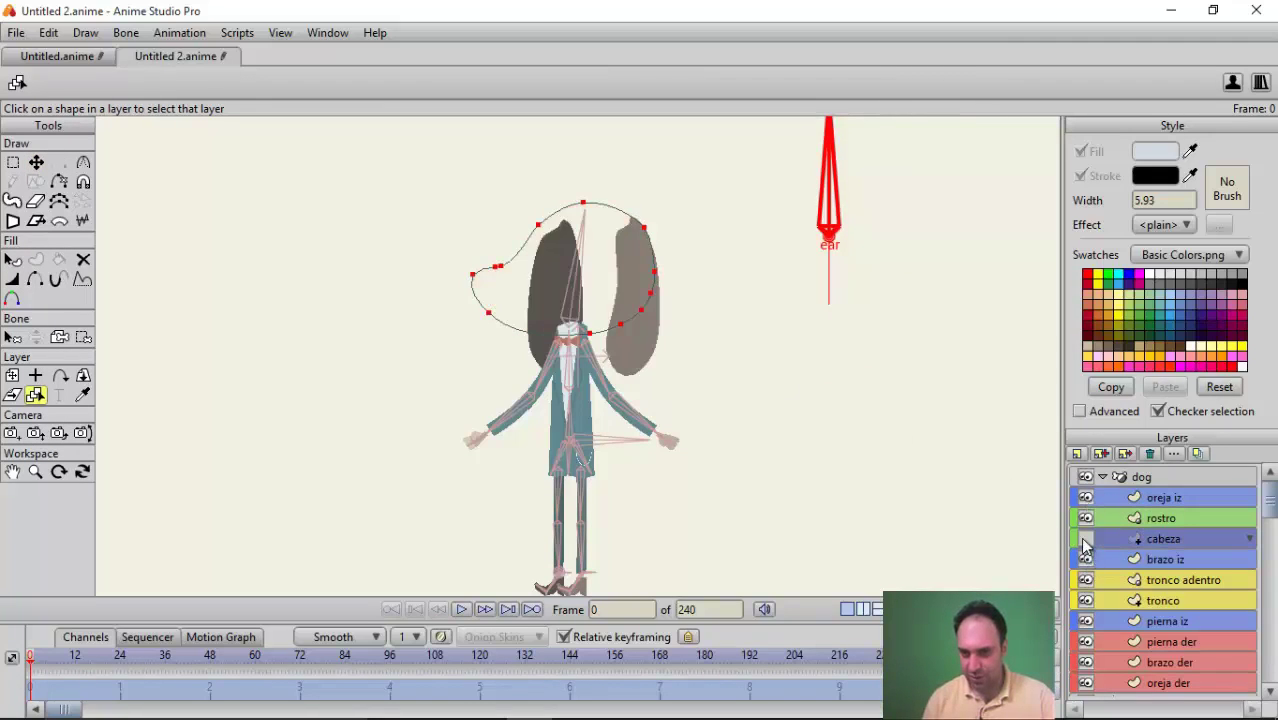
pyautogui.click(544, 300)
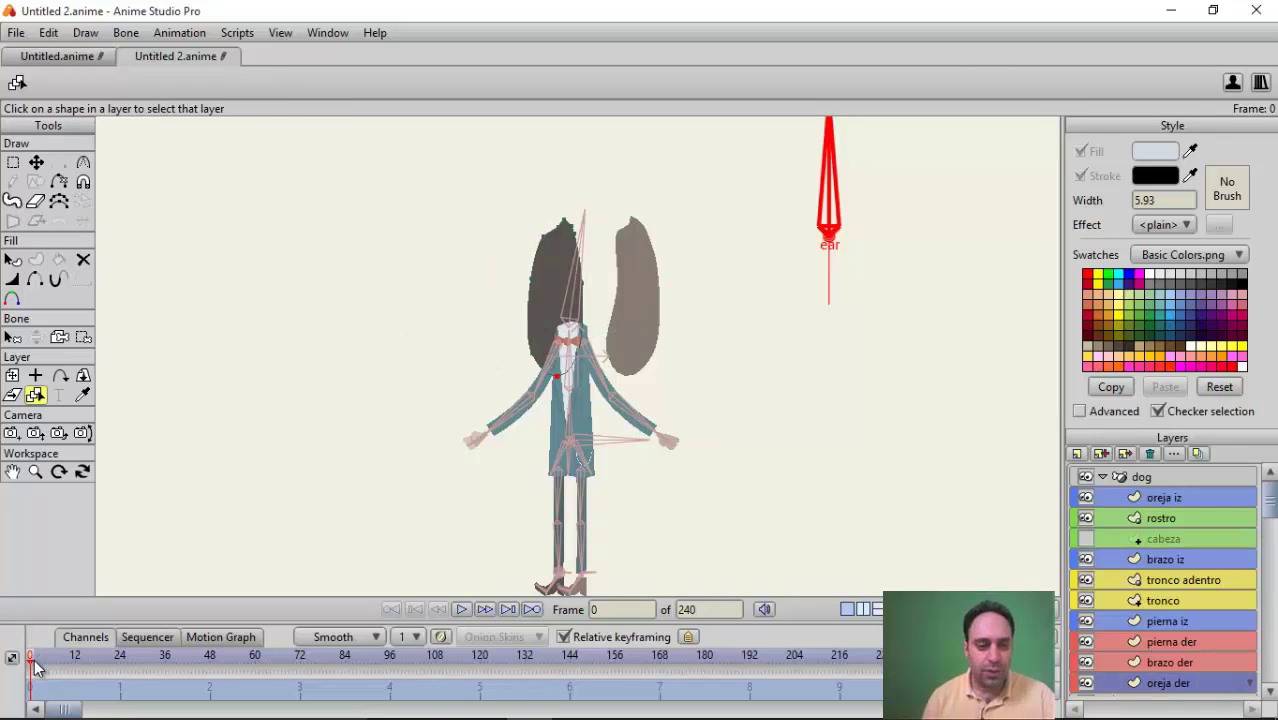
# - At frame 240, select the lower points of the oreja der ear and move them forward, away from the body
pyautogui.moveTo(33, 666); pyautogui.dragTo(930, 666)
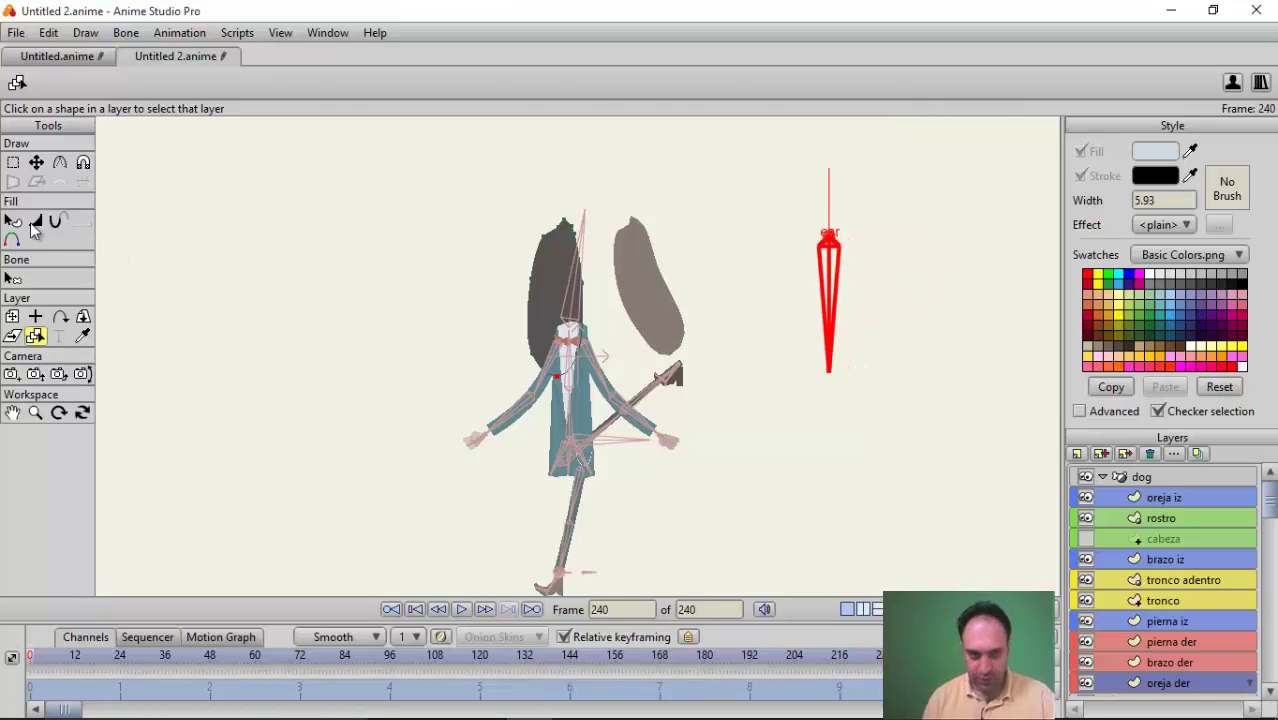
pyautogui.click(36, 162)
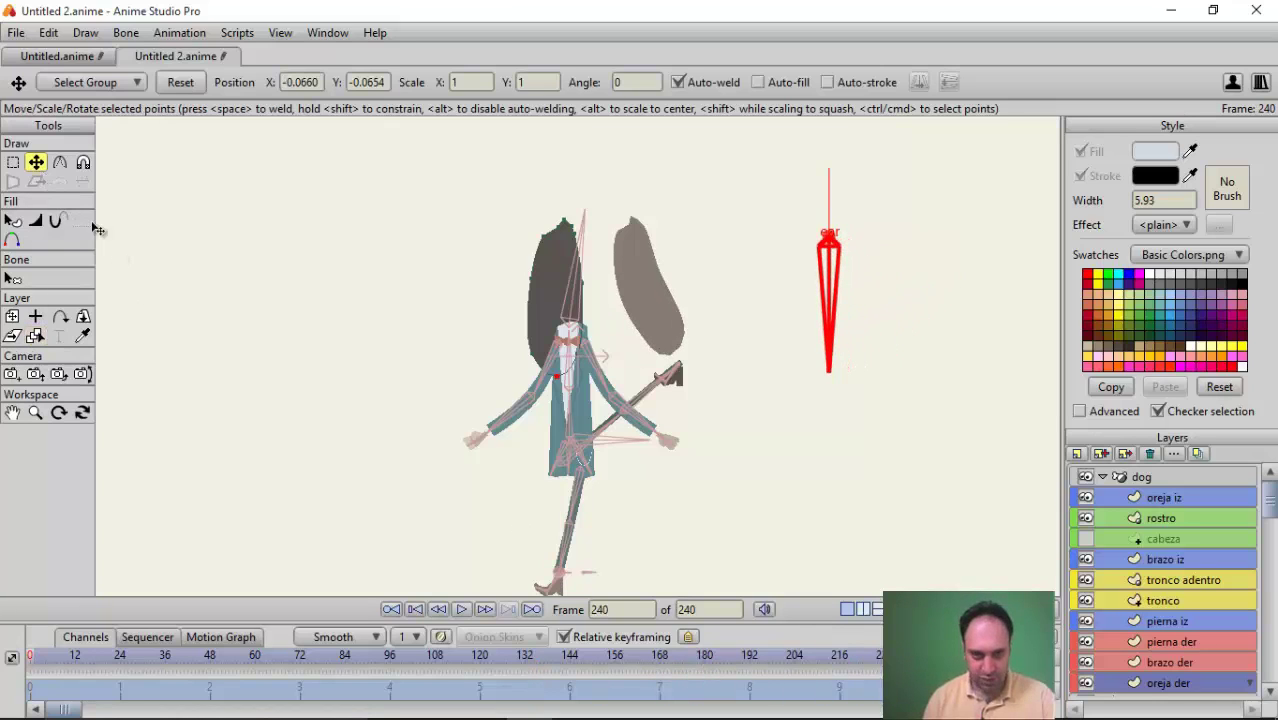
pyautogui.click(533, 353)
pyautogui.click(12, 162)
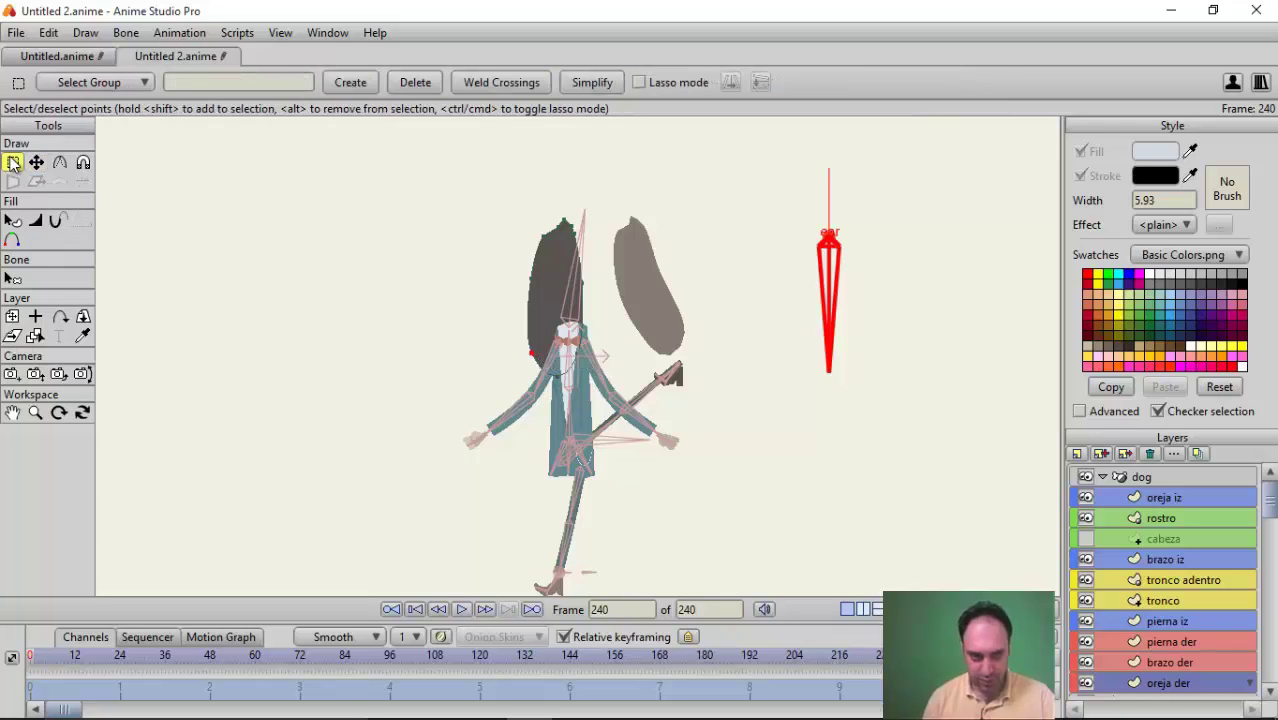
pyautogui.moveTo(450, 343); pyautogui.dragTo(626, 402)
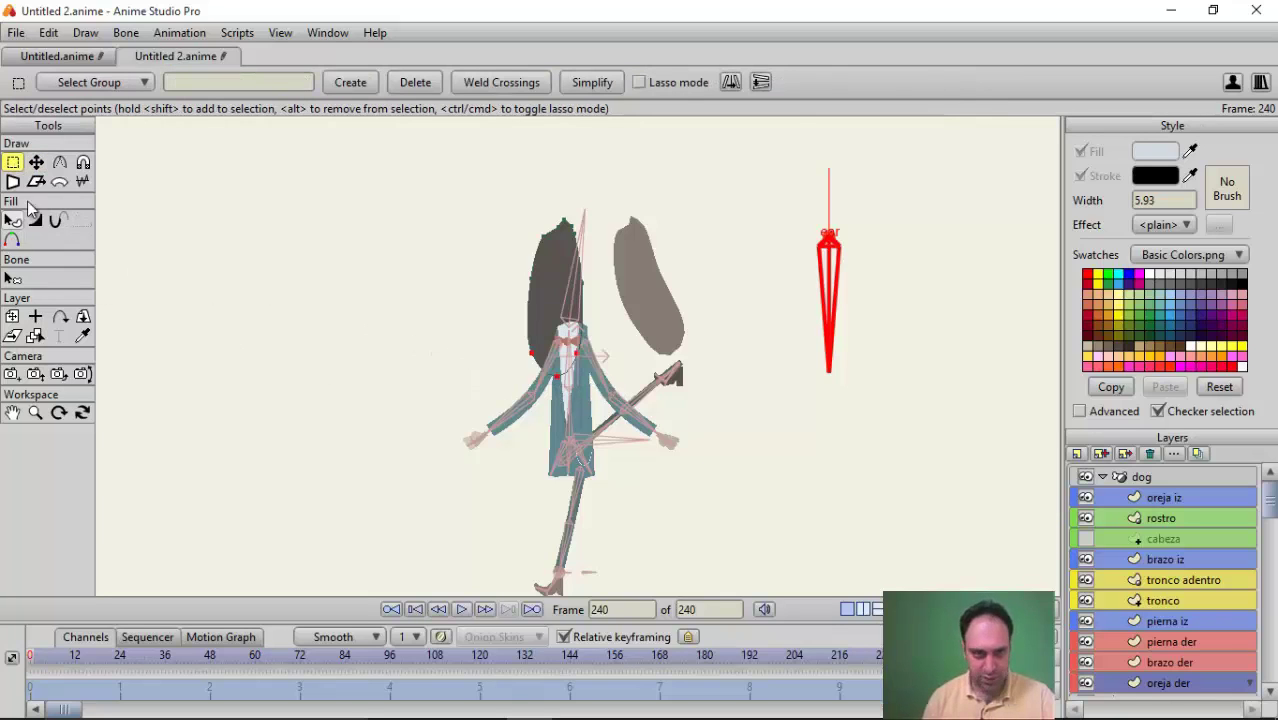
pyautogui.click(36, 162)
pyautogui.moveTo(565, 370); pyautogui.dragTo(533, 383)
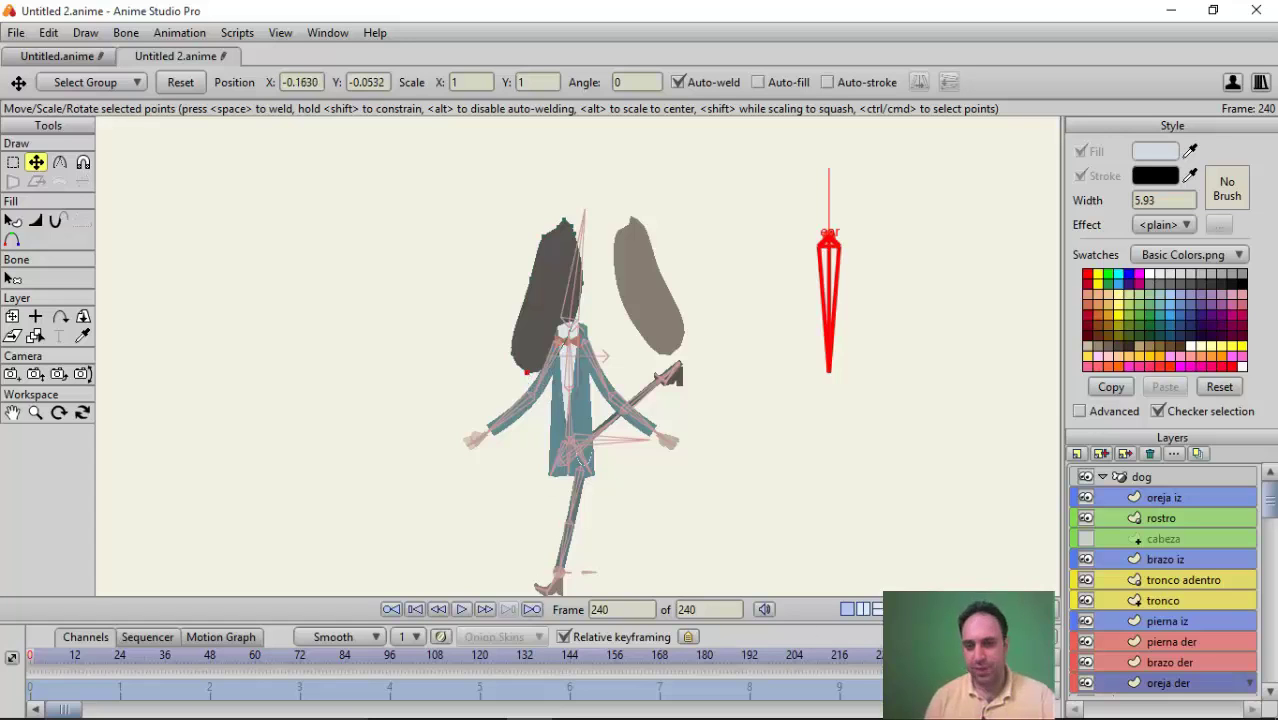
# - Show the cabeza layer again and scrub the timeline to check how both ears move with the dial
pyautogui.click(921, 660)
pyautogui.moveTo(921, 660); pyautogui.dragTo(32, 665)
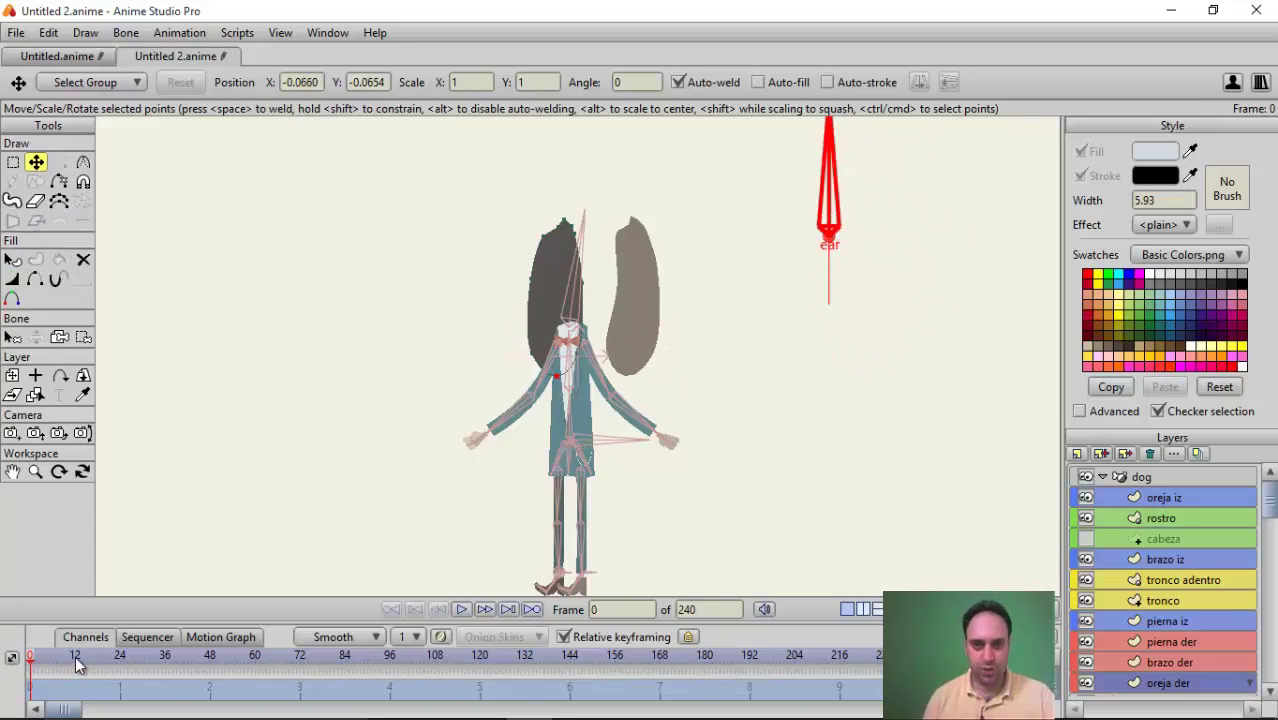
pyautogui.click(341, 665)
pyautogui.moveTo(363, 667); pyautogui.dragTo(729, 687)
pyautogui.click(1087, 539)
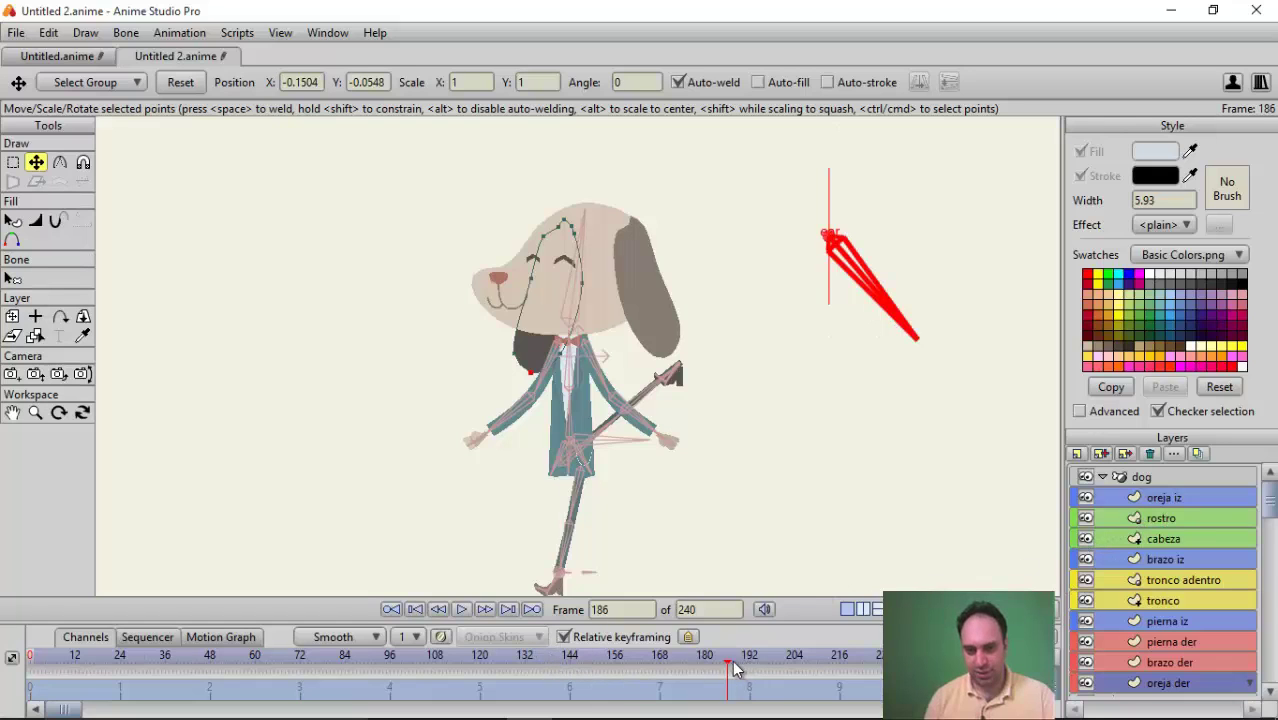
pyautogui.moveTo(732, 662); pyautogui.dragTo(678, 664)
pyautogui.moveTo(483, 670); pyautogui.dragTo(15, 674)
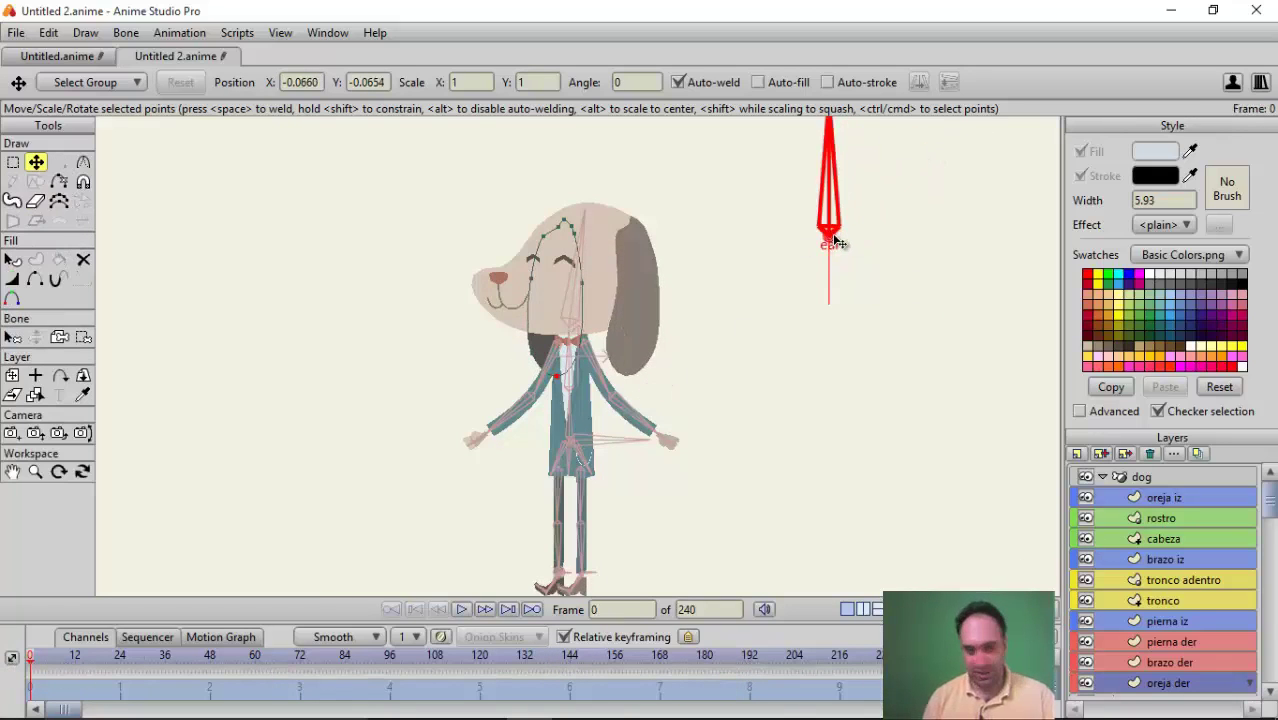
# - Render a preview of frame 0, close it, and scrub the timeline to review the ears' swing from start to end
pyautogui.hotkey('ctrl', 'r')
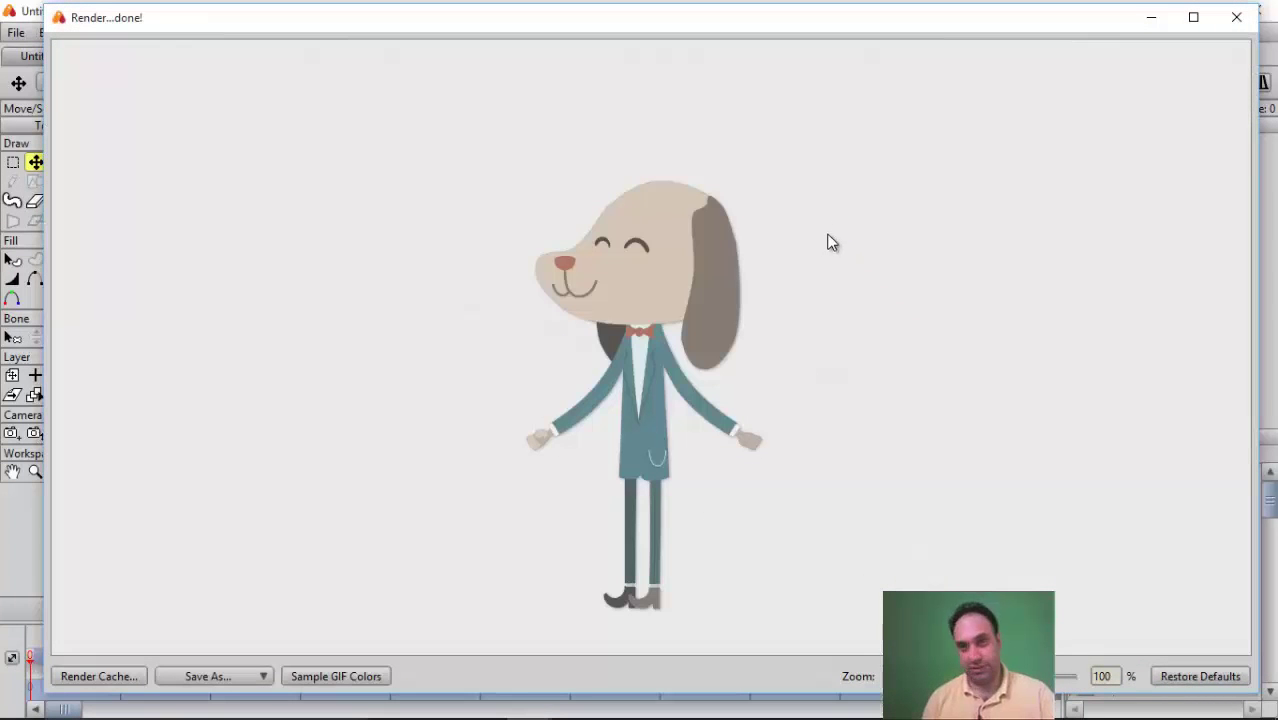
pyautogui.click(1236, 17)
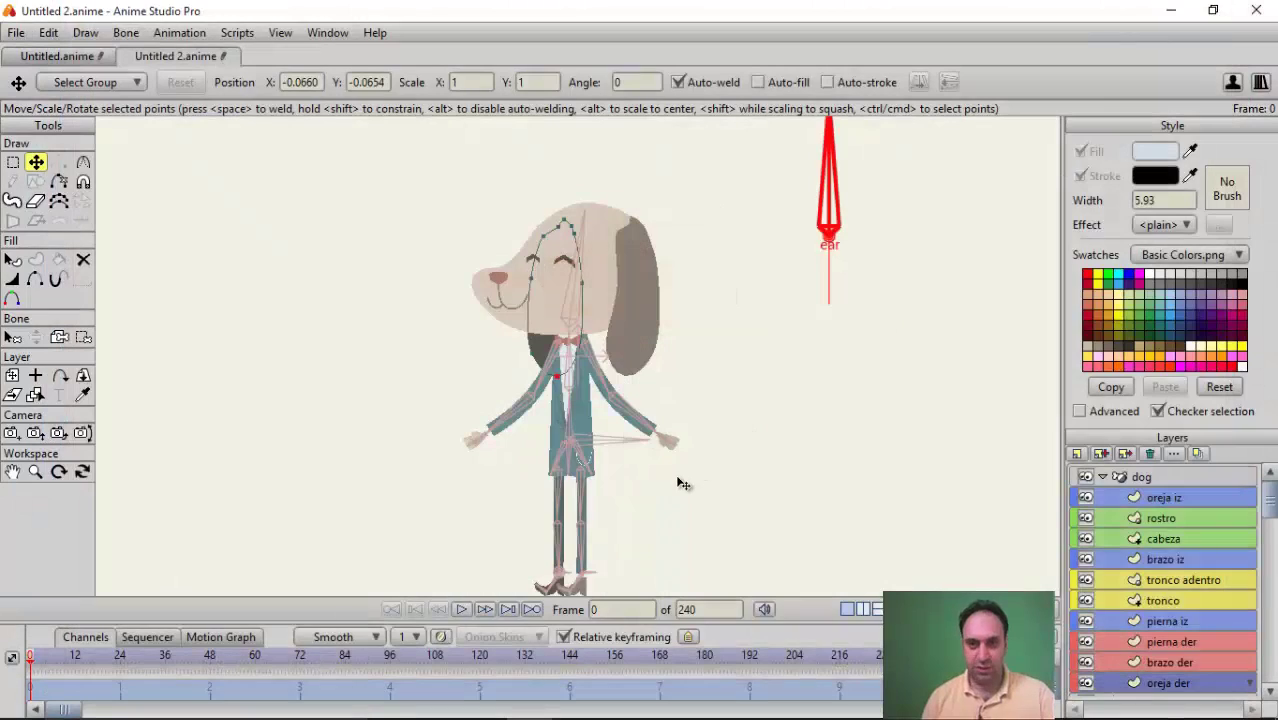
pyautogui.moveTo(30, 668); pyautogui.dragTo(333, 678)
pyautogui.moveTo(30, 668); pyautogui.dragTo(808, 677)
pyautogui.moveTo(703, 682); pyautogui.dragTo(3, 688)
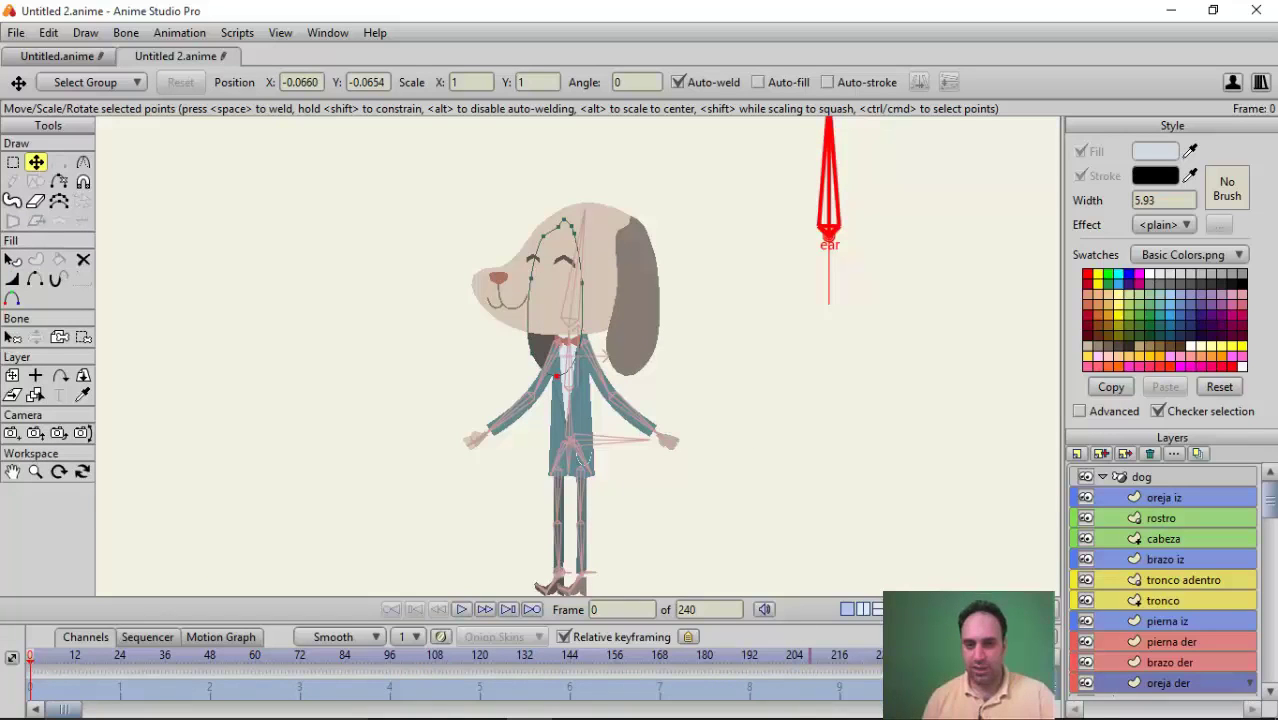
pyautogui.moveTo(833, 717)
pyautogui.click(578, 705)
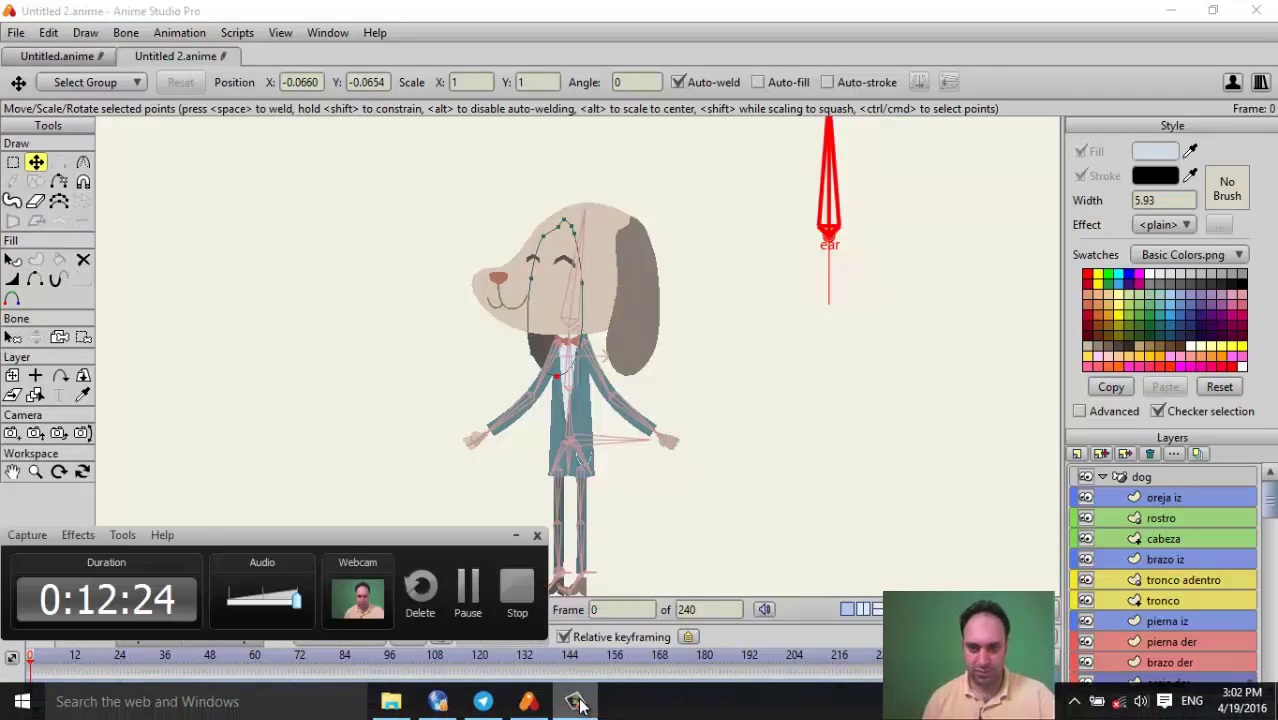
pyautogui.click(507, 590)
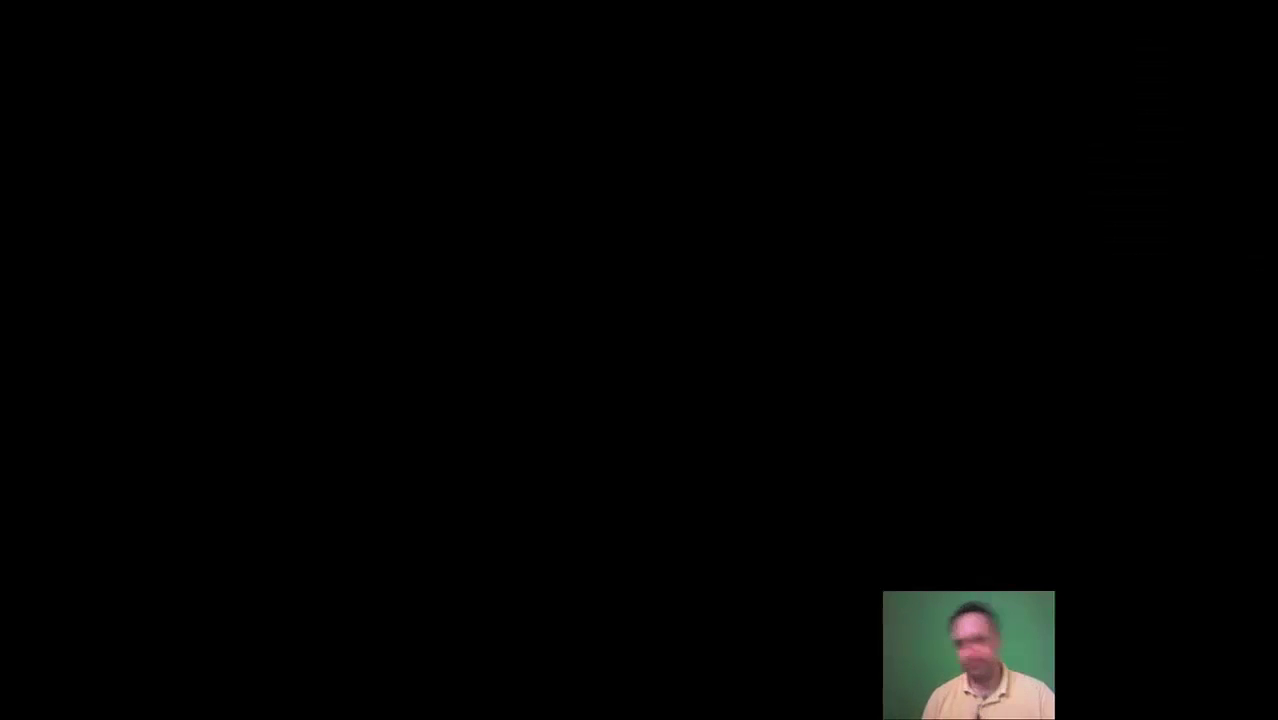